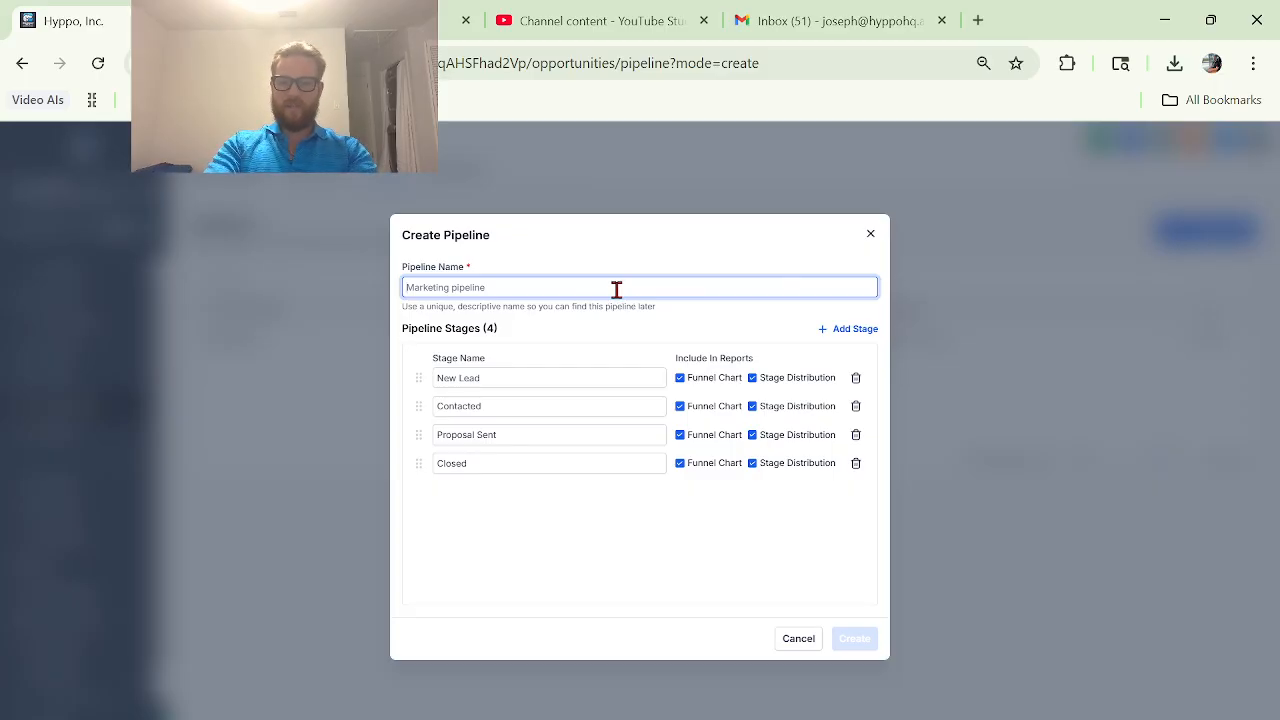
- Name the new pipeline "Lead Pipeline" and rename its first stage "Cold Lead"
{"action": "type", "text": "Lead Pipeline"}
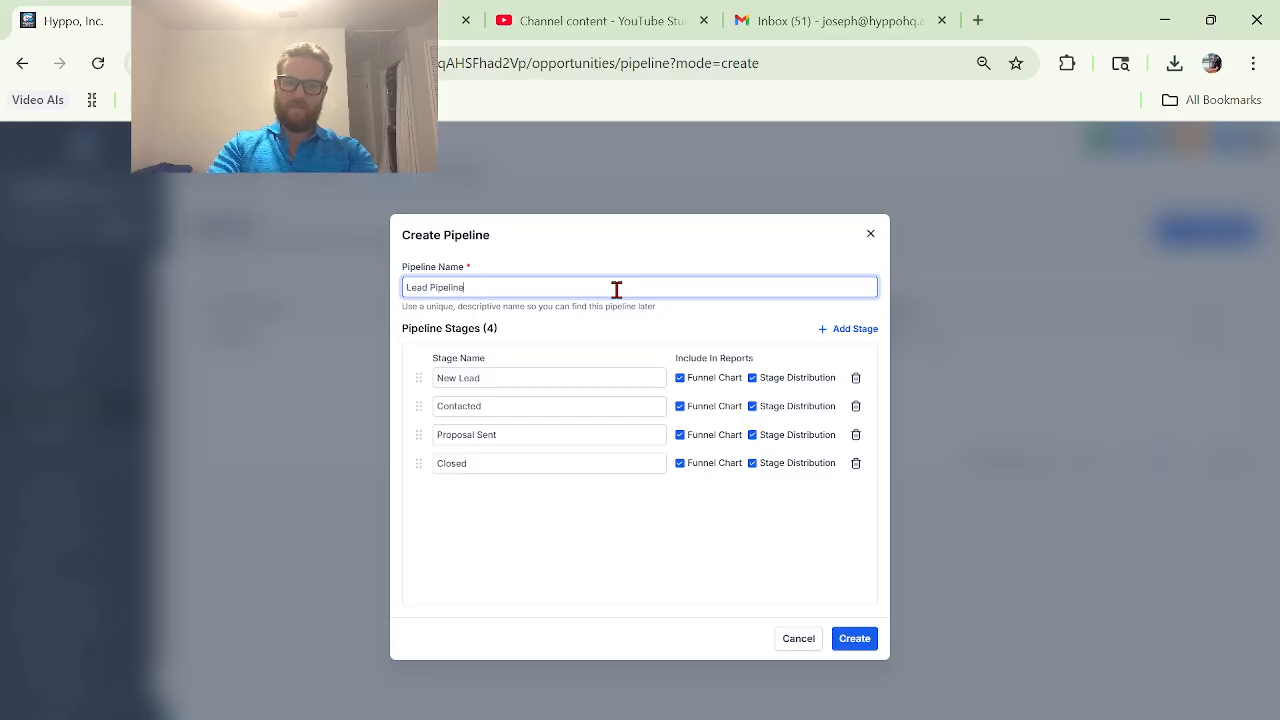
{"action": "left_click", "coordinate": [550, 372]}
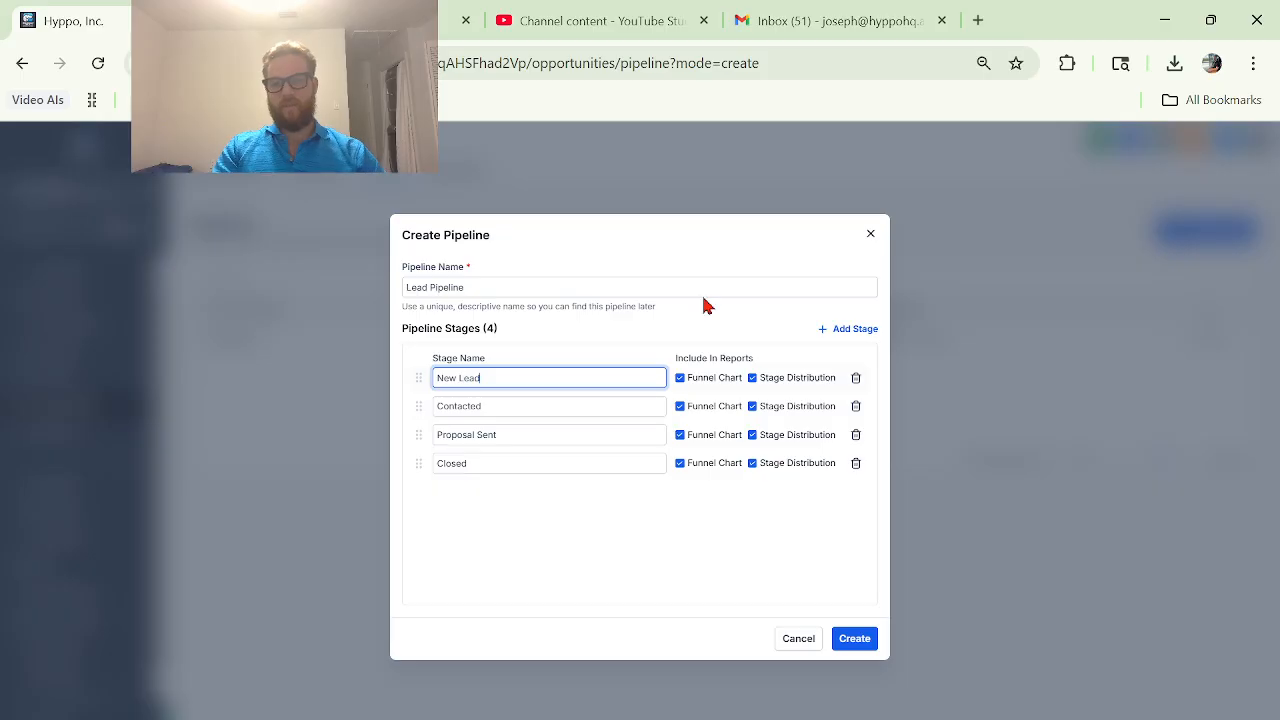
{"action": "left_click", "coordinate": [577, 513]}
{"action": "left_click", "coordinate": [528, 377]}
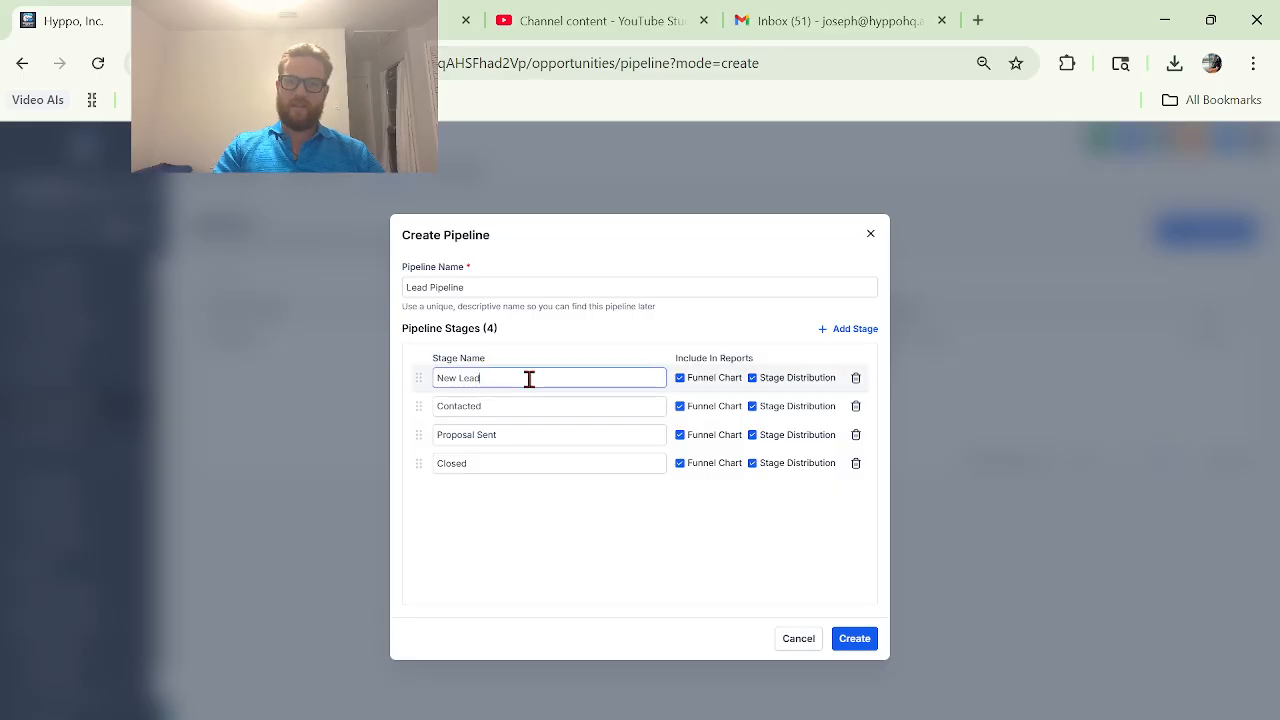
{"action": "triple_click", "coordinate": [528, 377]}
{"action": "type", "text": "Cold"}
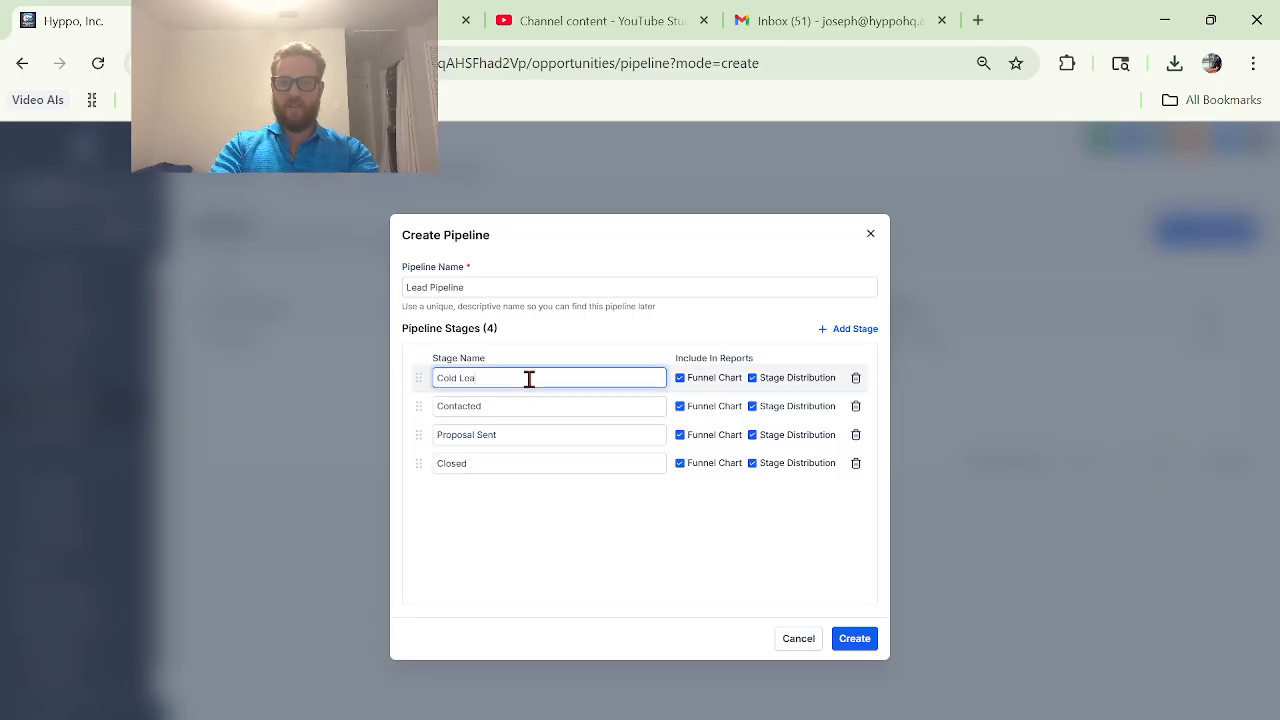
- Rename the second, third and fourth pipeline stages "Warm Lead", "Meeting Booked" and "Proposal Sent"
{"action": "left_click", "coordinate": [440, 406]}
{"action": "triple_click", "coordinate": [440, 406]}
{"action": "type", "text": "Warm Lead"}
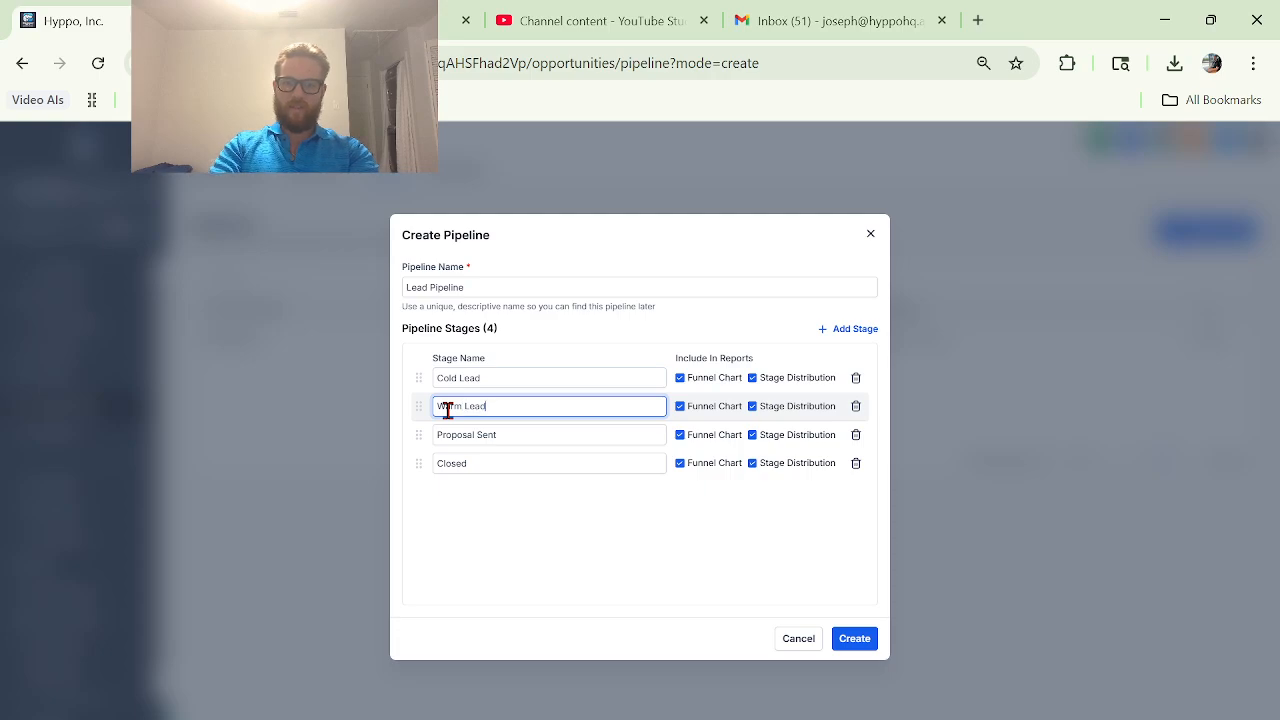
{"action": "left_click", "coordinate": [456, 434]}
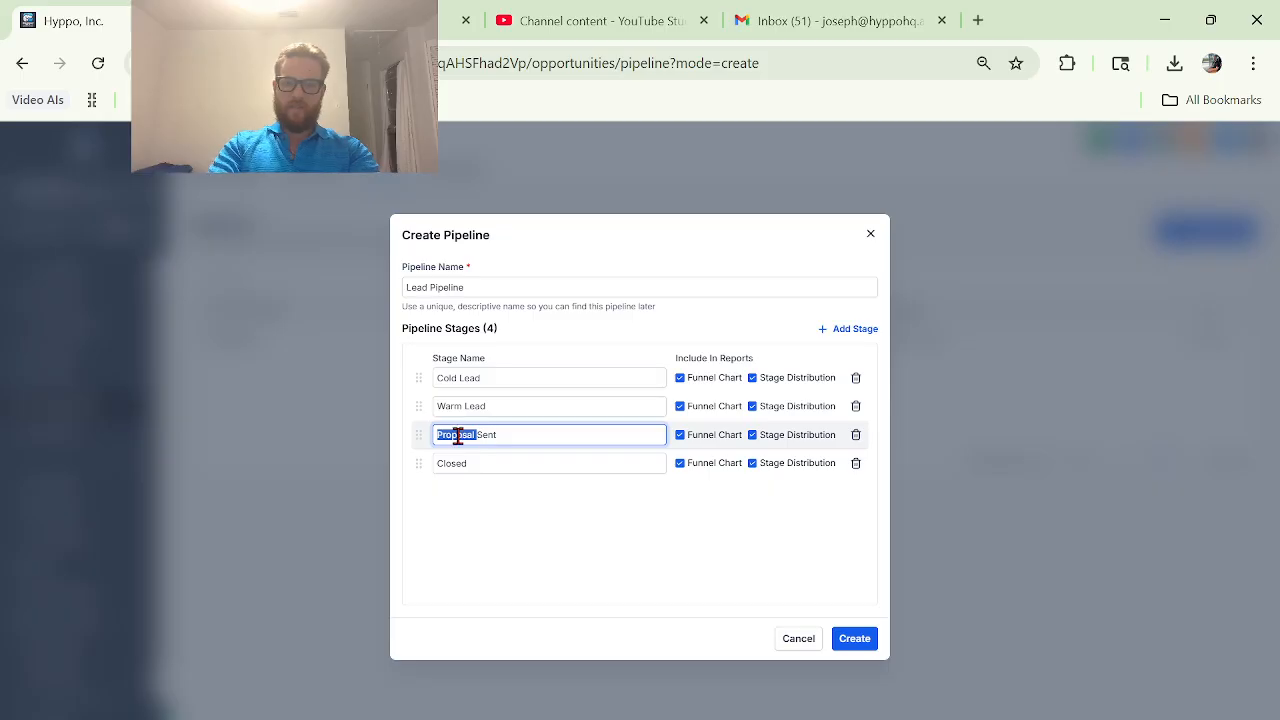
{"action": "triple_click", "coordinate": [456, 434]}
{"action": "type", "text": "Meeting Booked"}
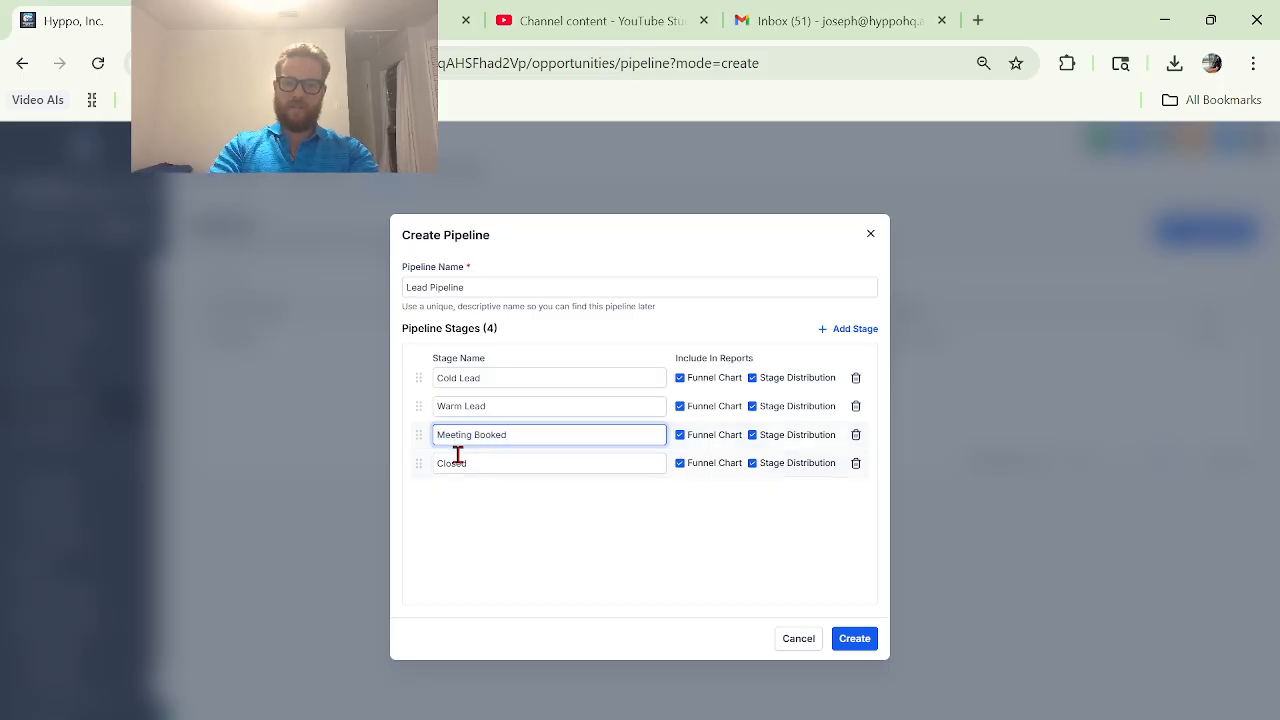
{"action": "triple_click", "coordinate": [458, 460]}
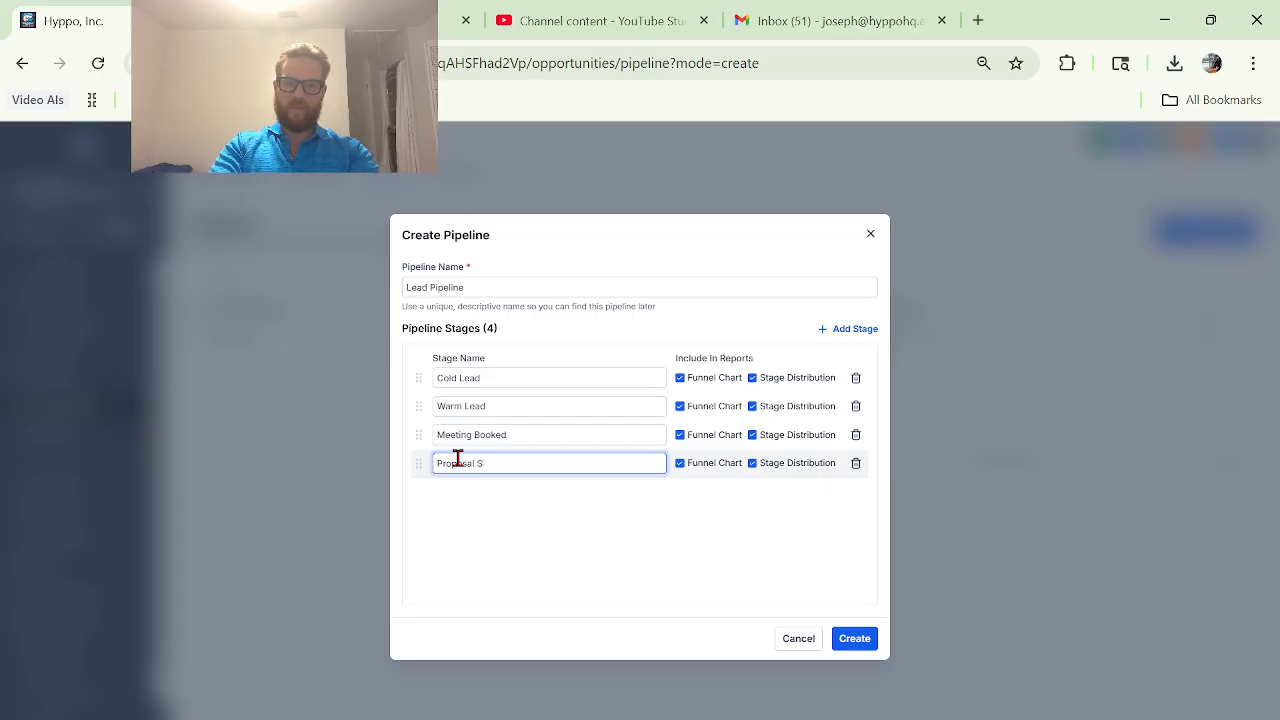
- Add a fifth stage named "Closed" and create the pipeline
{"action": "left_click", "coordinate": [845, 330]}
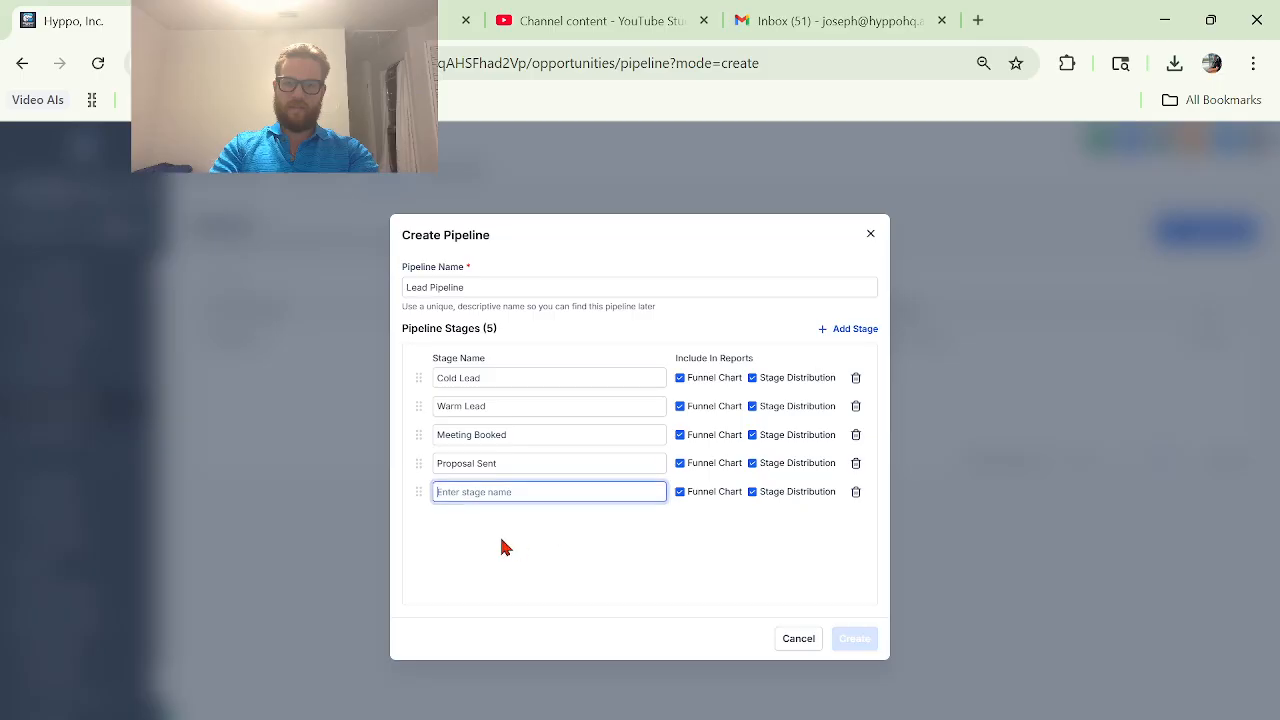
{"action": "type", "text": "B"}
{"action": "key", "text": "BackSpace"}
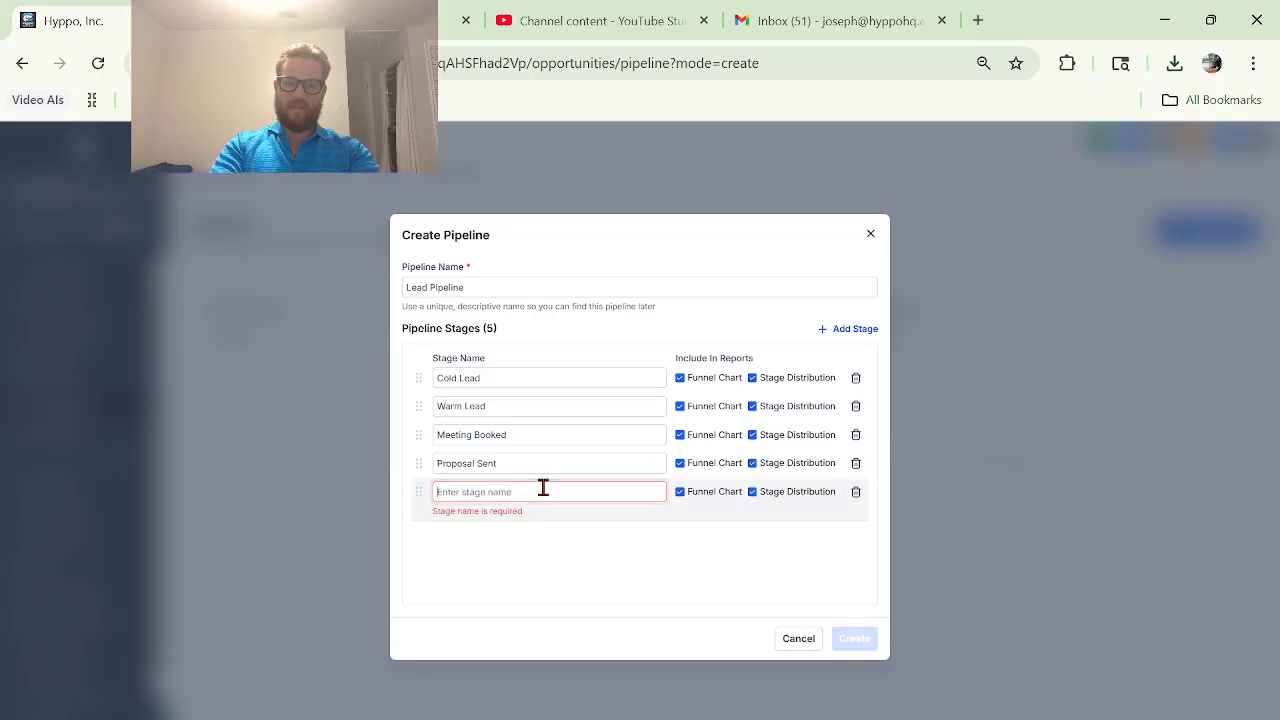
{"action": "type", "text": "Clo"}
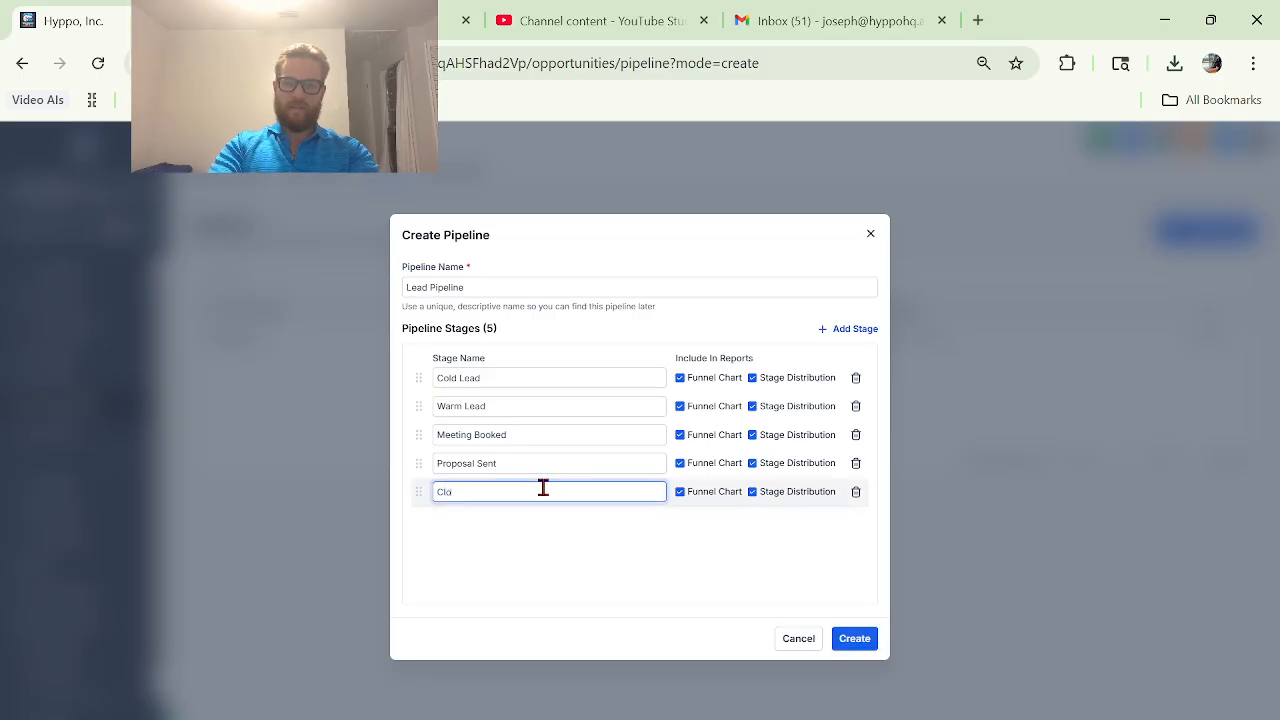
{"action": "type", "text": "sing Meeting"}
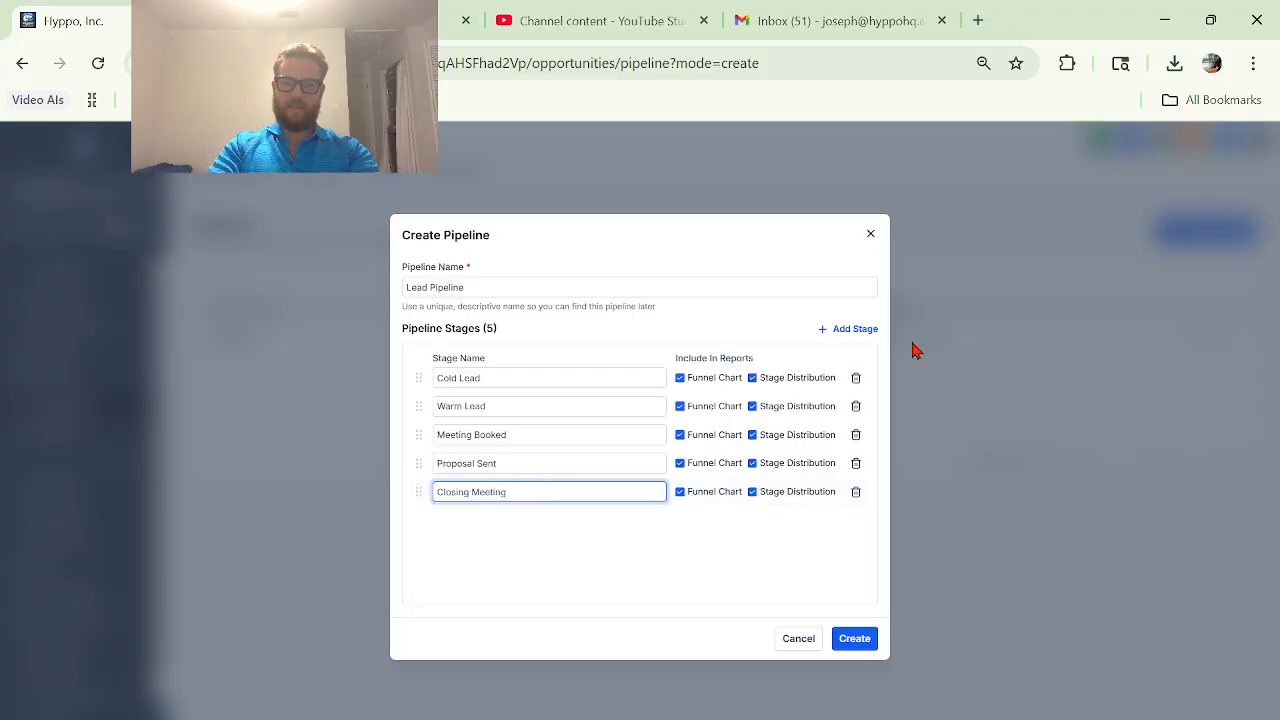
{"action": "triple_click", "coordinate": [634, 491]}
{"action": "type", "text": "Closed"}
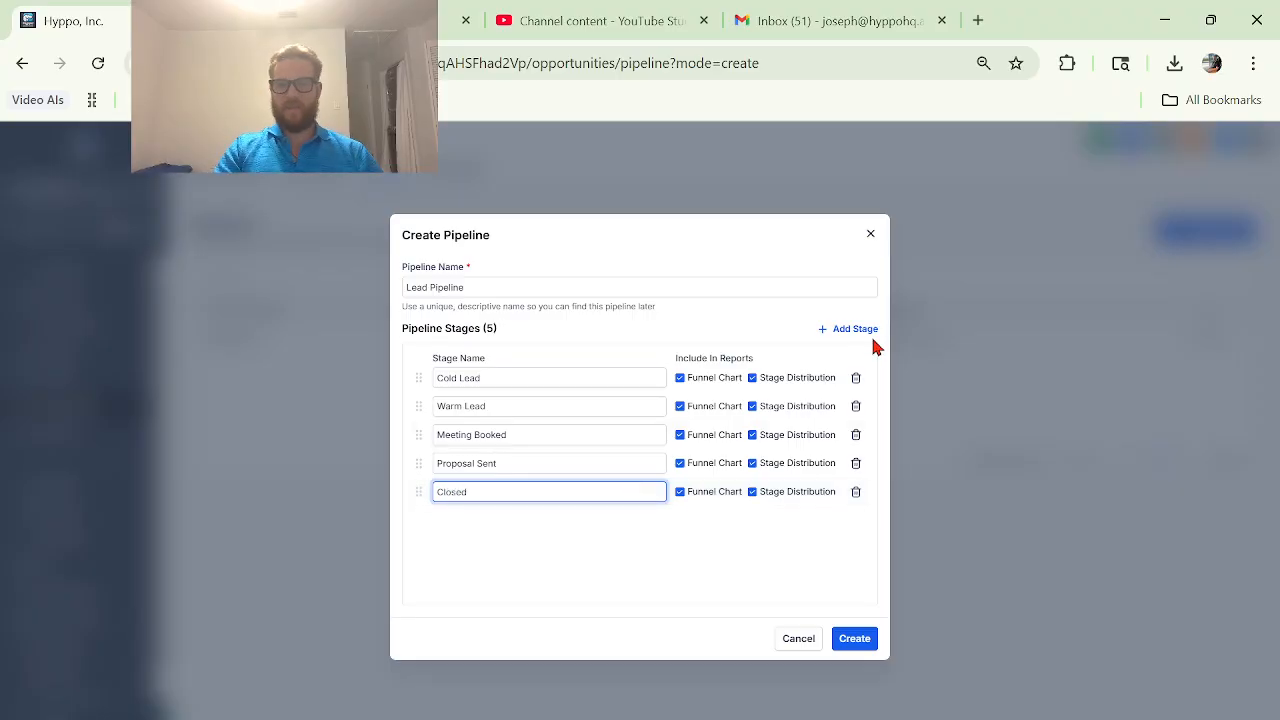
{"action": "left_click", "coordinate": [848, 638]}
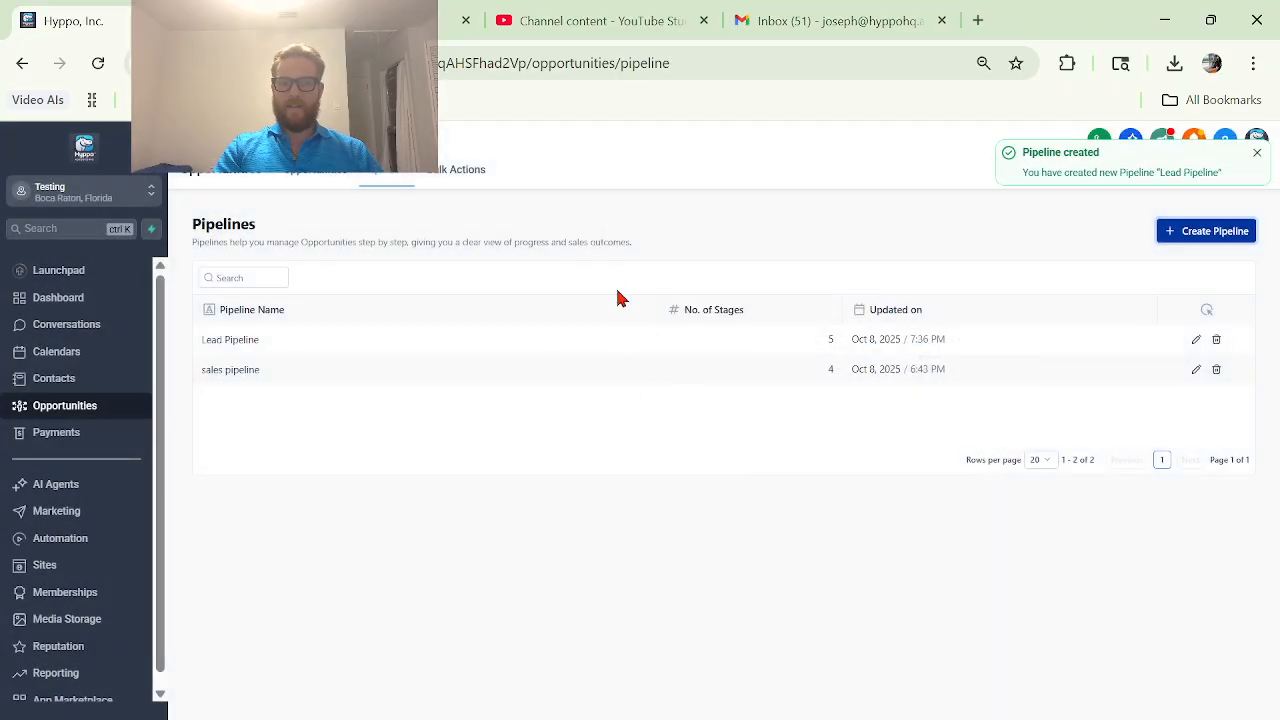
- Open the opportunities board and switch it to Lead Pipeline to show its stages
{"action": "left_click", "coordinate": [327, 181]}
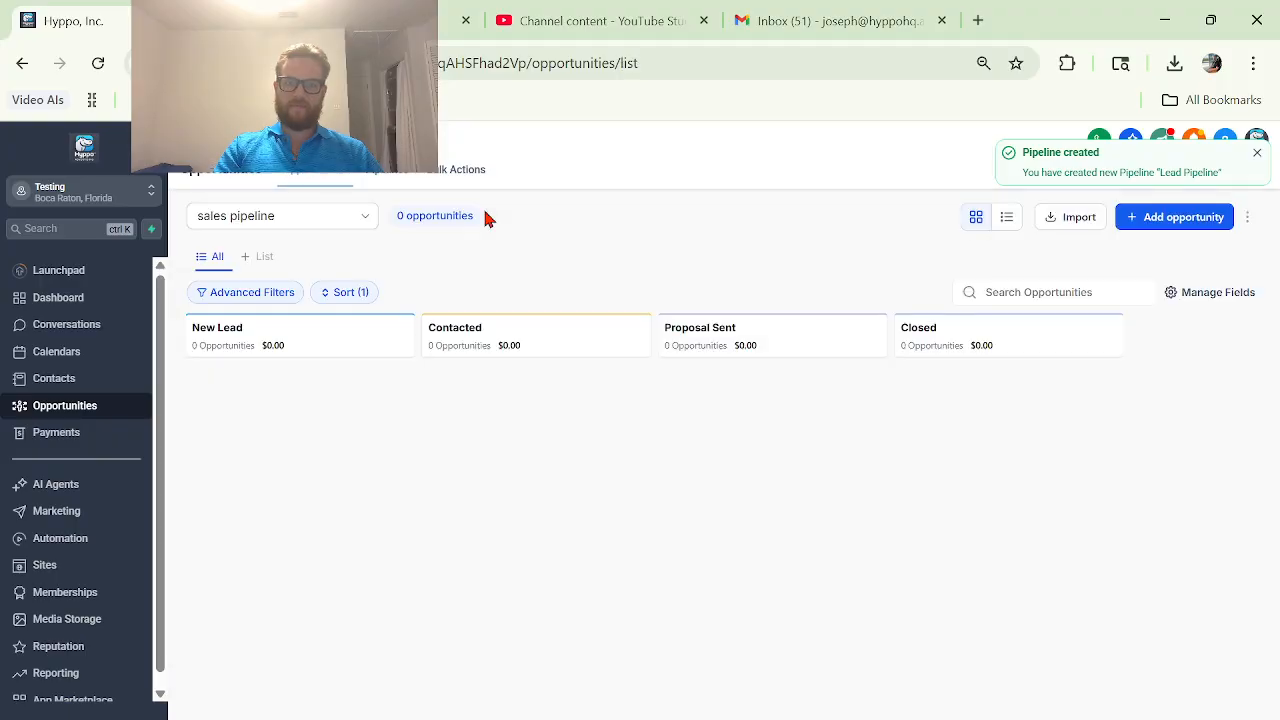
{"action": "left_click", "coordinate": [300, 218]}
{"action": "left_click", "coordinate": [322, 248]}
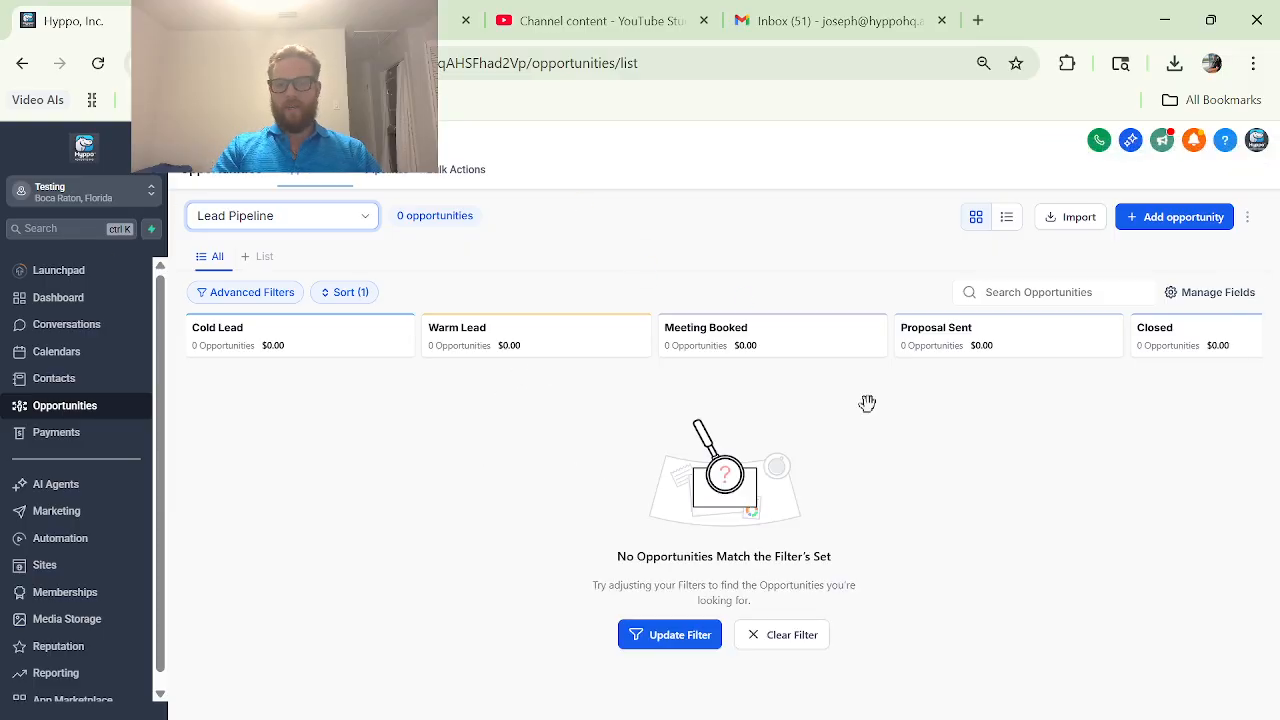
{"action": "scroll", "coordinate": [1223, 402], "scroll_direction": "right", "scroll_amount": 1}
{"action": "scroll", "coordinate": [1223, 402], "scroll_direction": "left", "scroll_amount": 1}
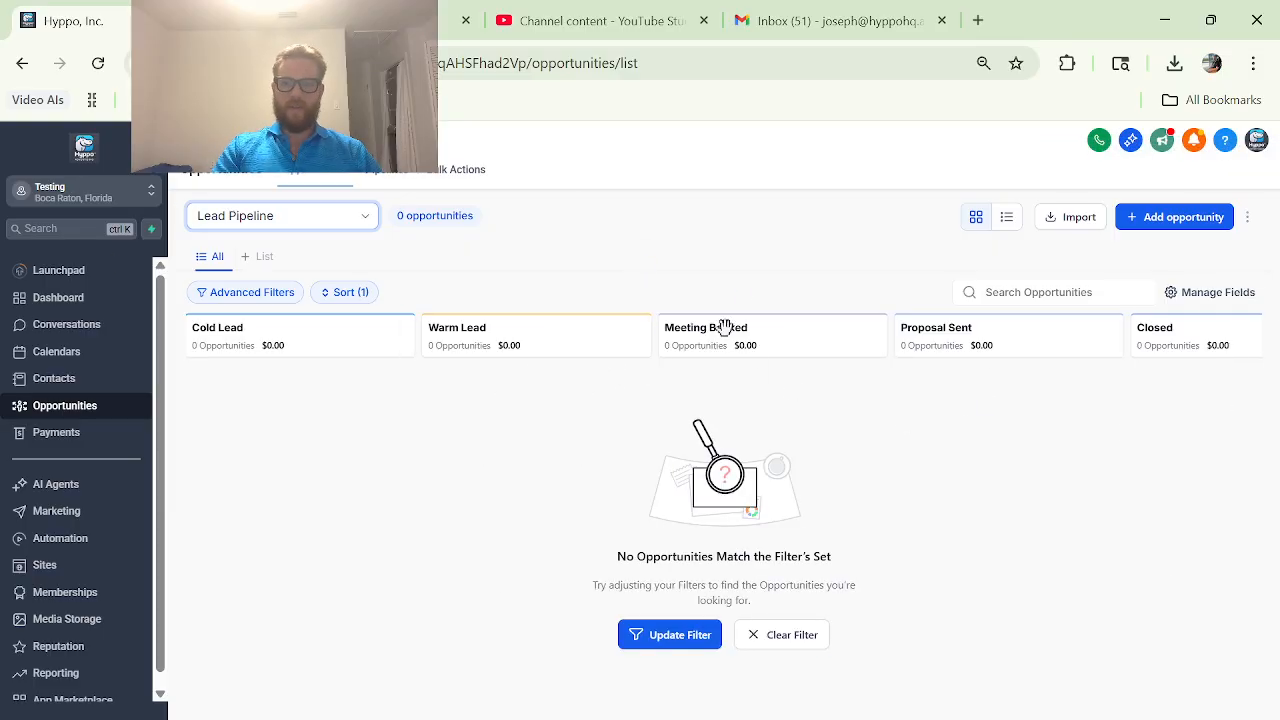
- Start a new opportunity after viewing the contacts list, and select the contact with the hyppohq.ai e-mail domain as its primary contact
{"action": "left_click", "coordinate": [112, 385]}
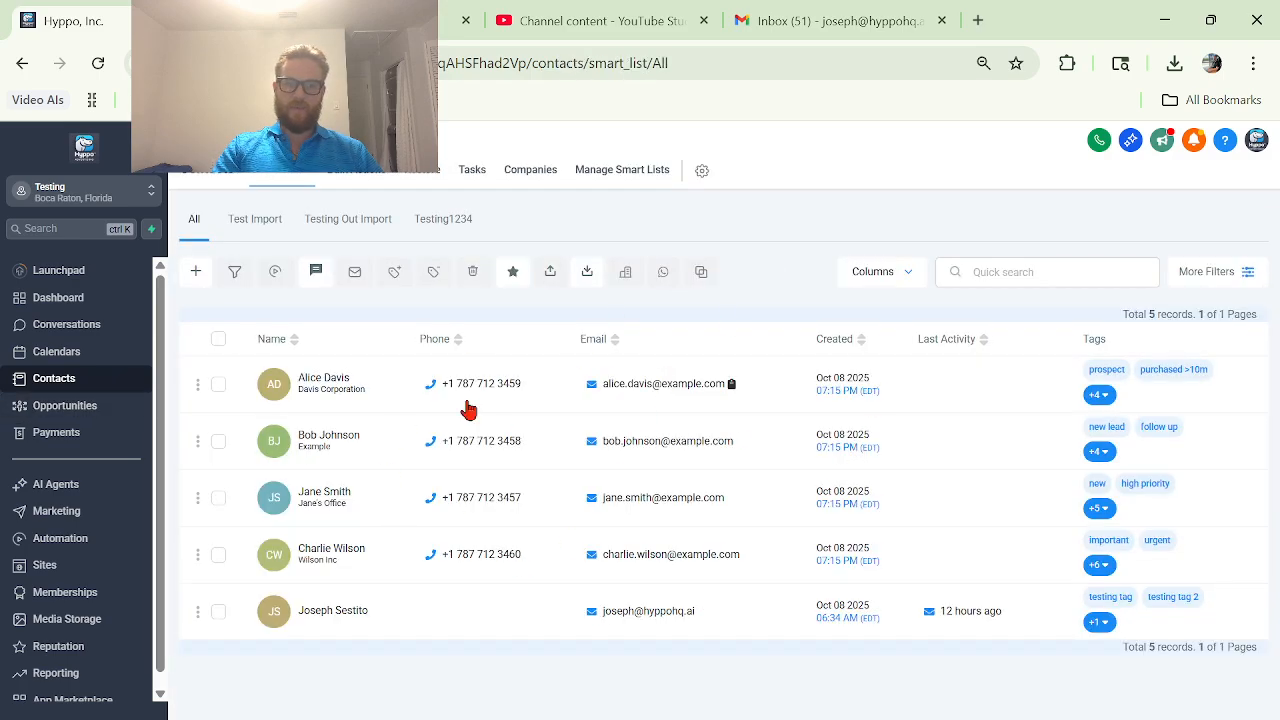
{"action": "left_click", "coordinate": [104, 408]}
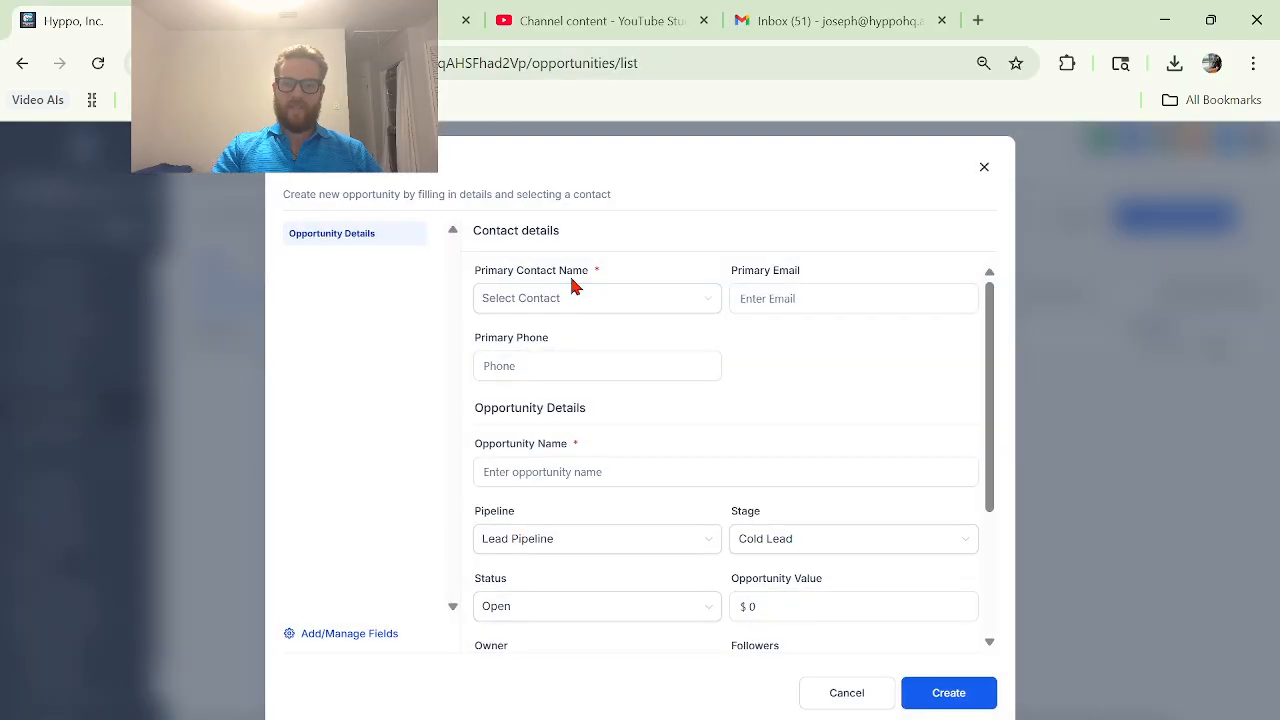
{"action": "left_click", "coordinate": [562, 300]}
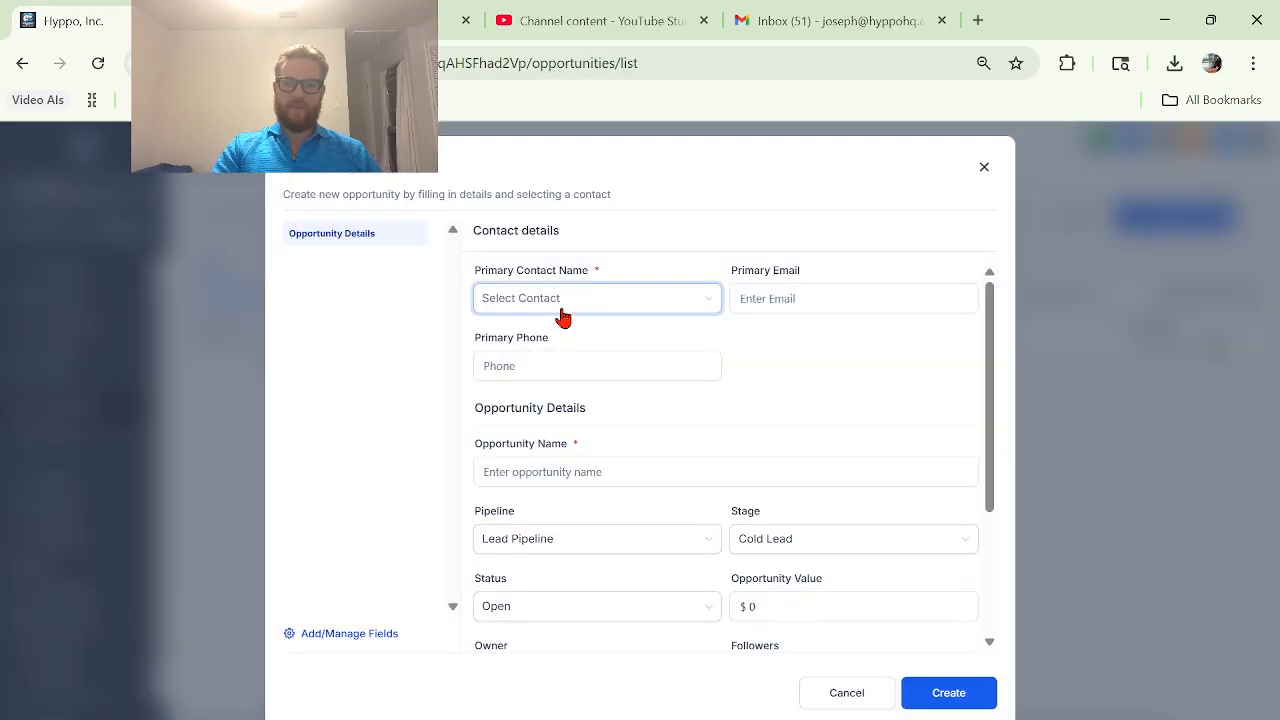
{"action": "left_click", "coordinate": [545, 441]}
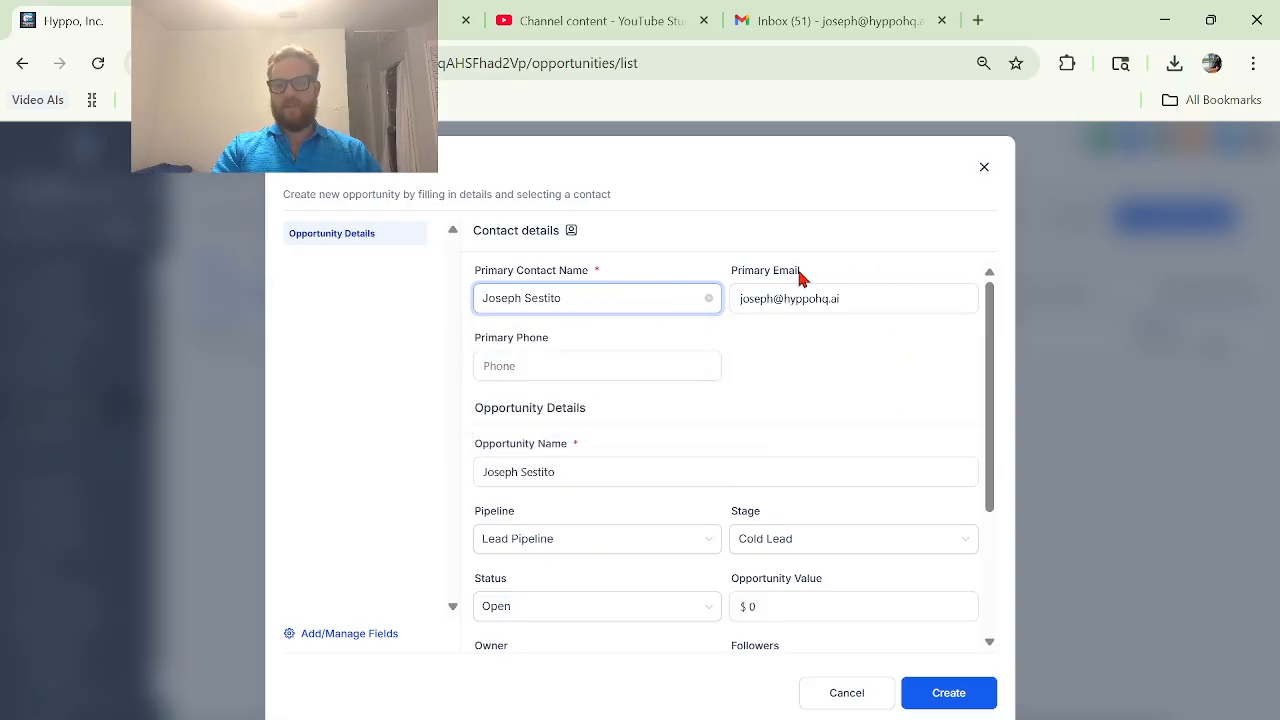
{"action": "left_click", "coordinate": [617, 362]}
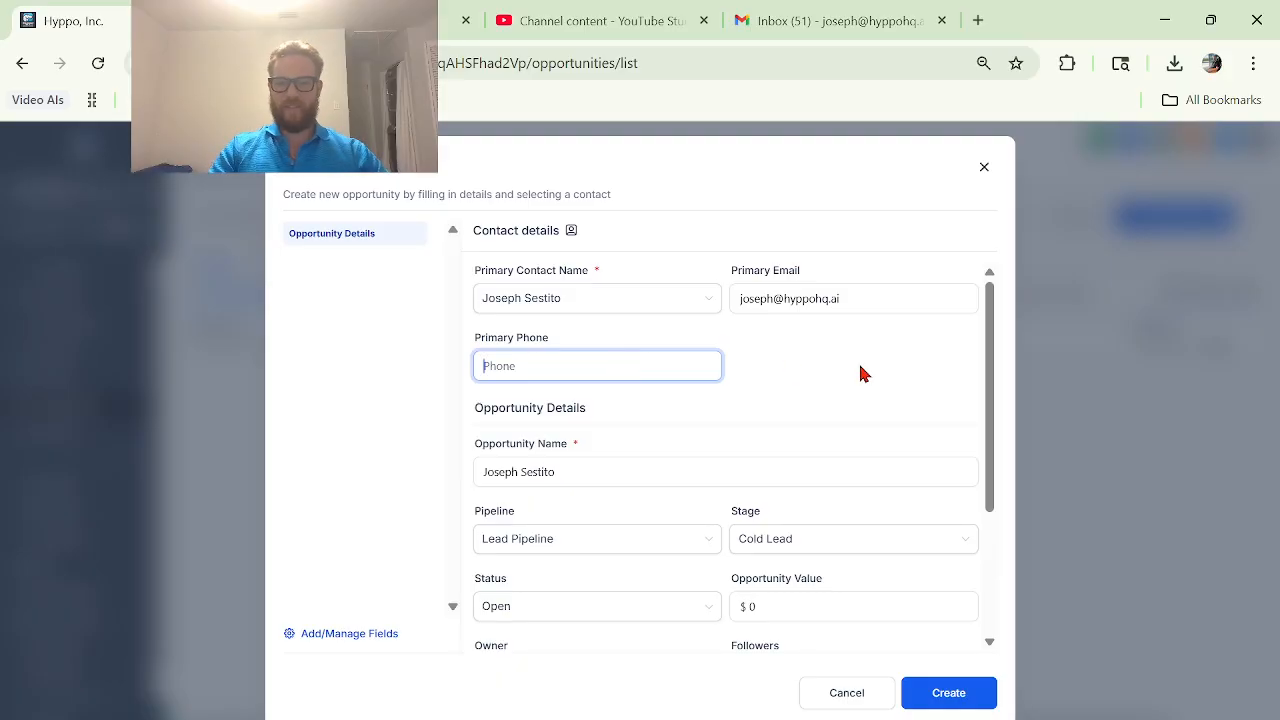
{"action": "scroll", "coordinate": [860, 373], "scroll_direction": "down", "scroll_amount": 1}
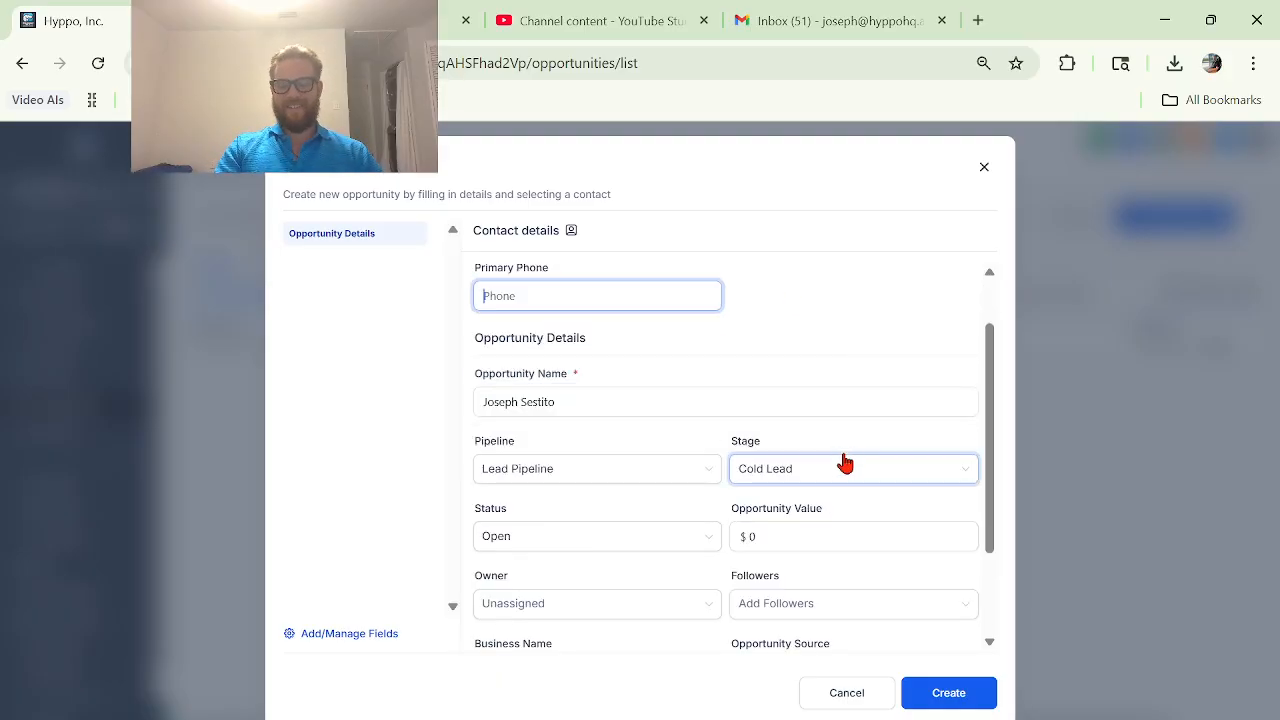
{"action": "scroll", "coordinate": [849, 462], "scroll_direction": "up", "scroll_amount": 1}
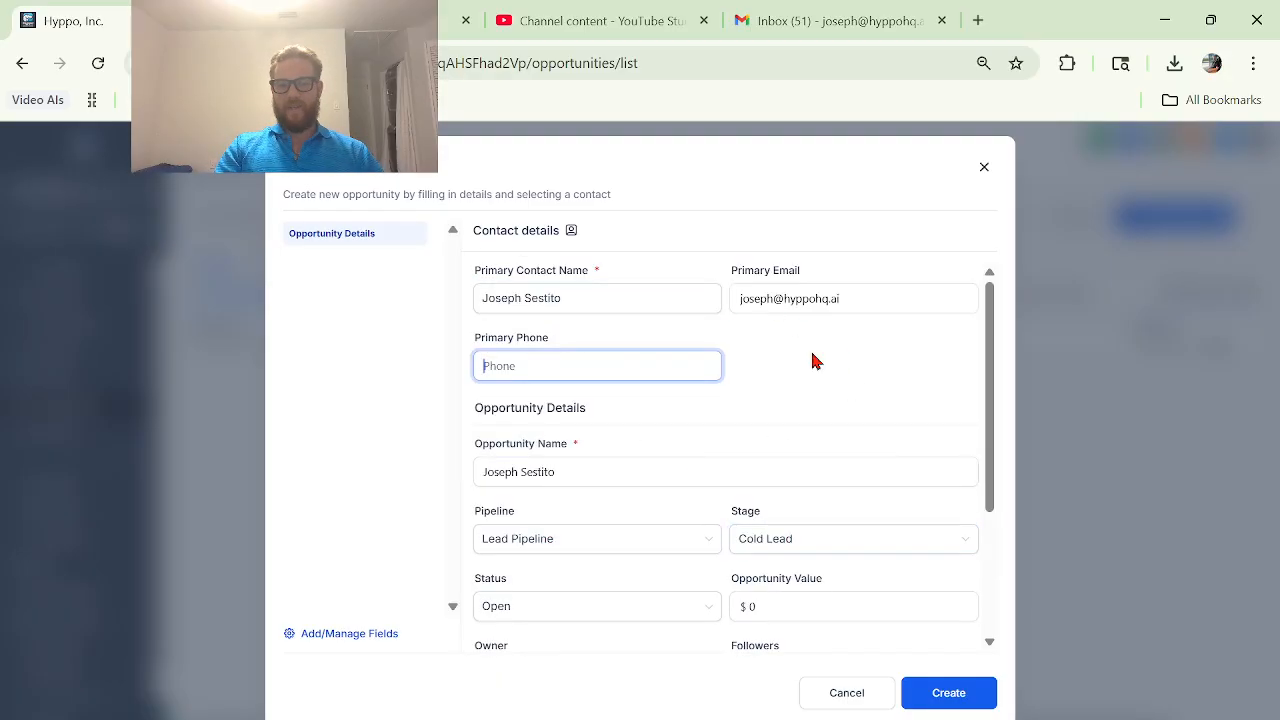
{"action": "scroll", "coordinate": [816, 370], "scroll_direction": "down", "scroll_amount": 1}
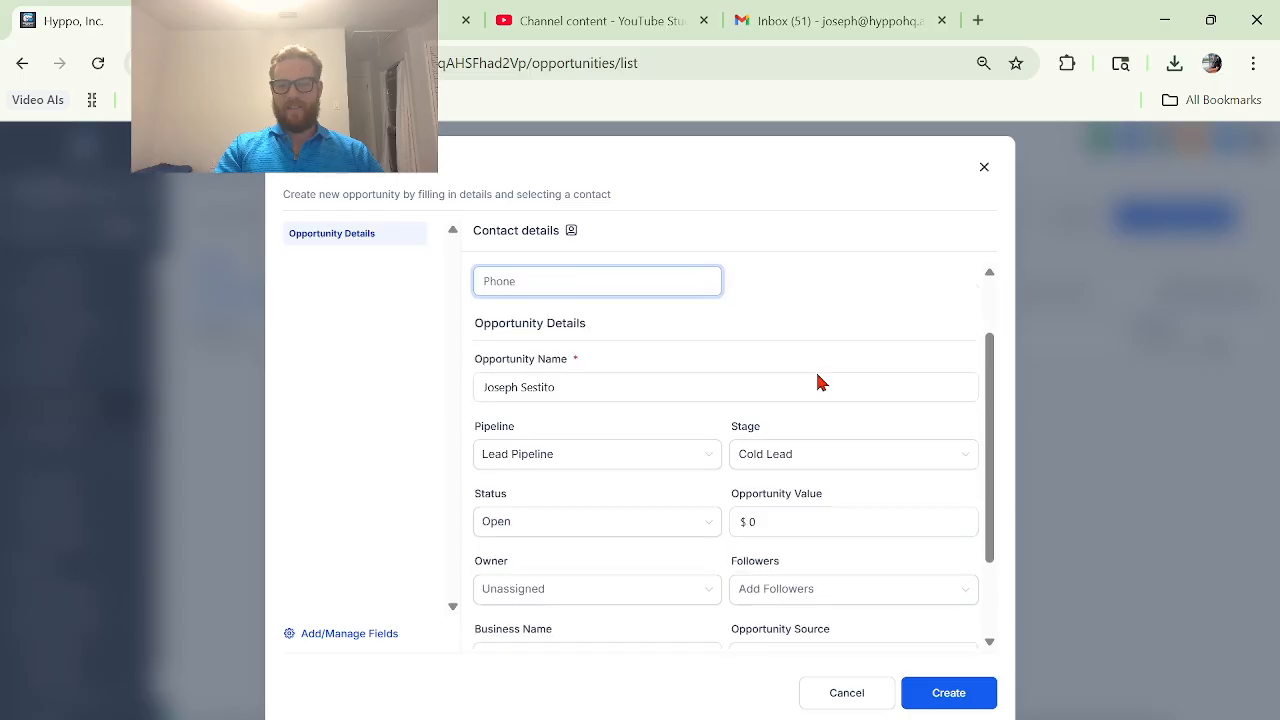
- Assign the new opportunity to the sales pipeline and switch it back to Lead Pipeline
{"action": "left_click", "coordinate": [586, 447]}
{"action": "left_click", "coordinate": [660, 503]}
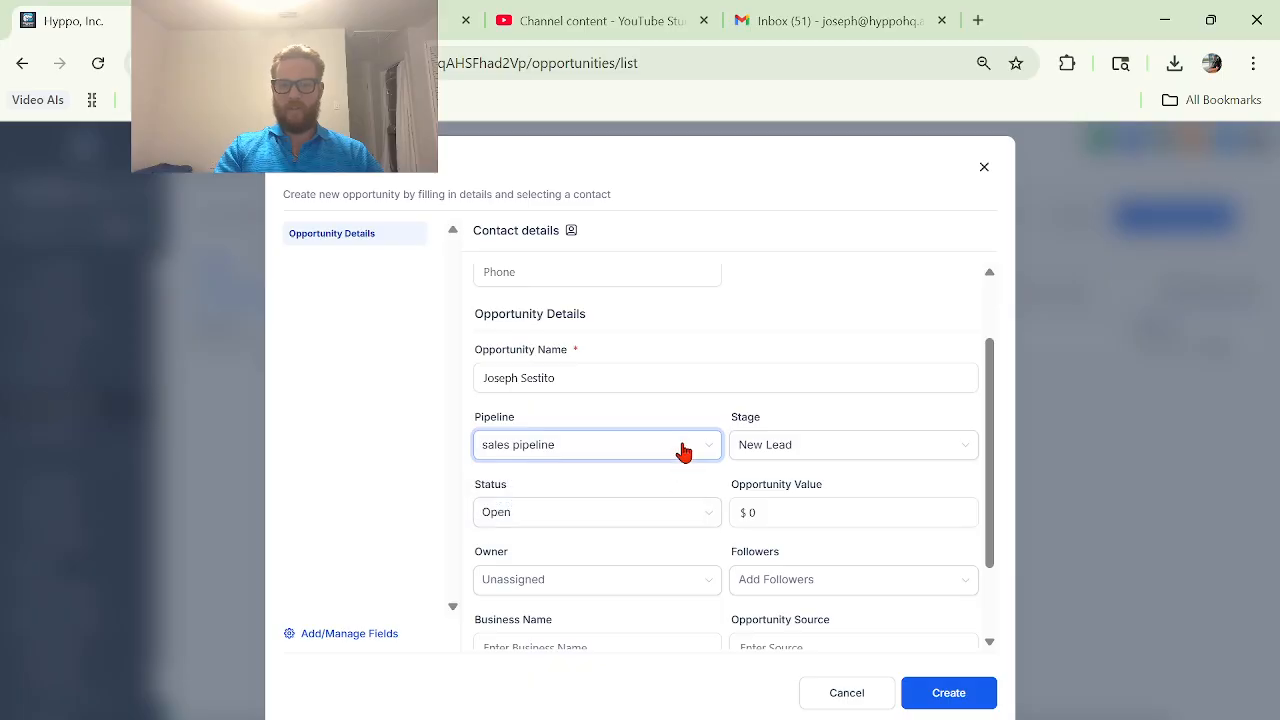
{"action": "left_click", "coordinate": [683, 452]}
{"action": "left_click", "coordinate": [643, 480]}
- Examine the stage, status, value, owner and followers options available for the new opportunity
{"action": "scroll", "coordinate": [631, 468], "scroll_direction": "down", "scroll_amount": 1}
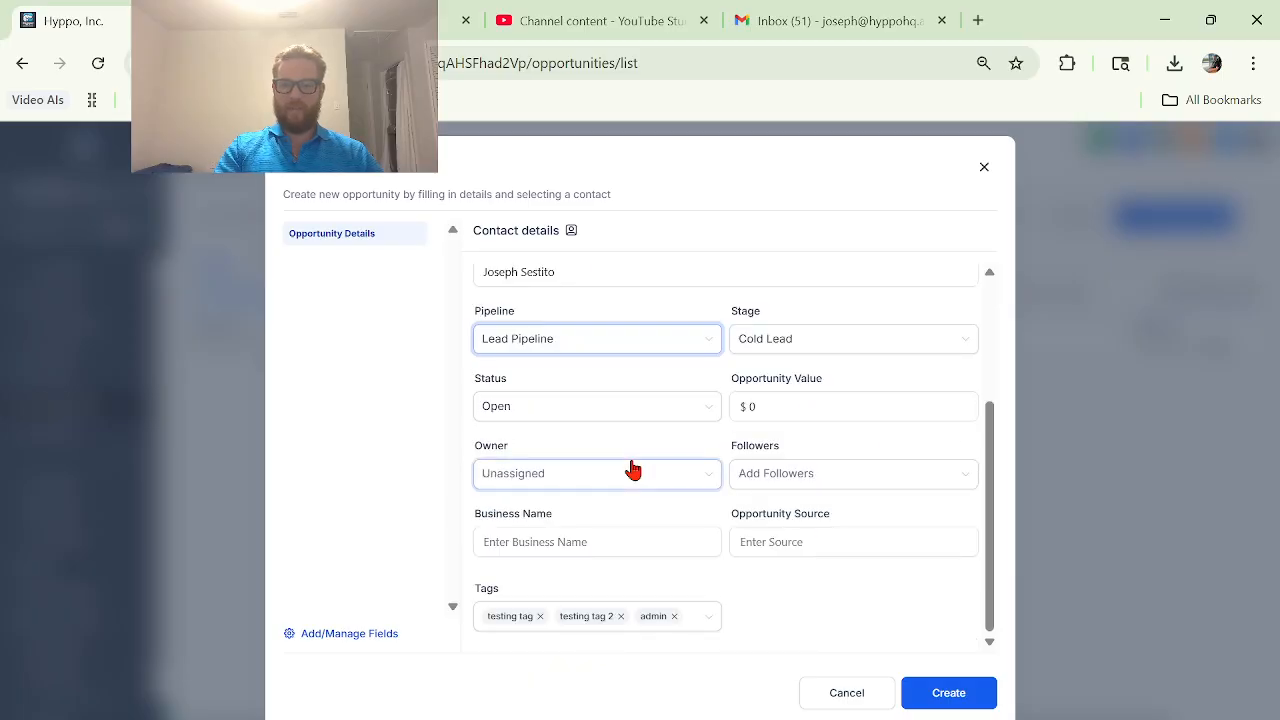
{"action": "left_click", "coordinate": [837, 338]}
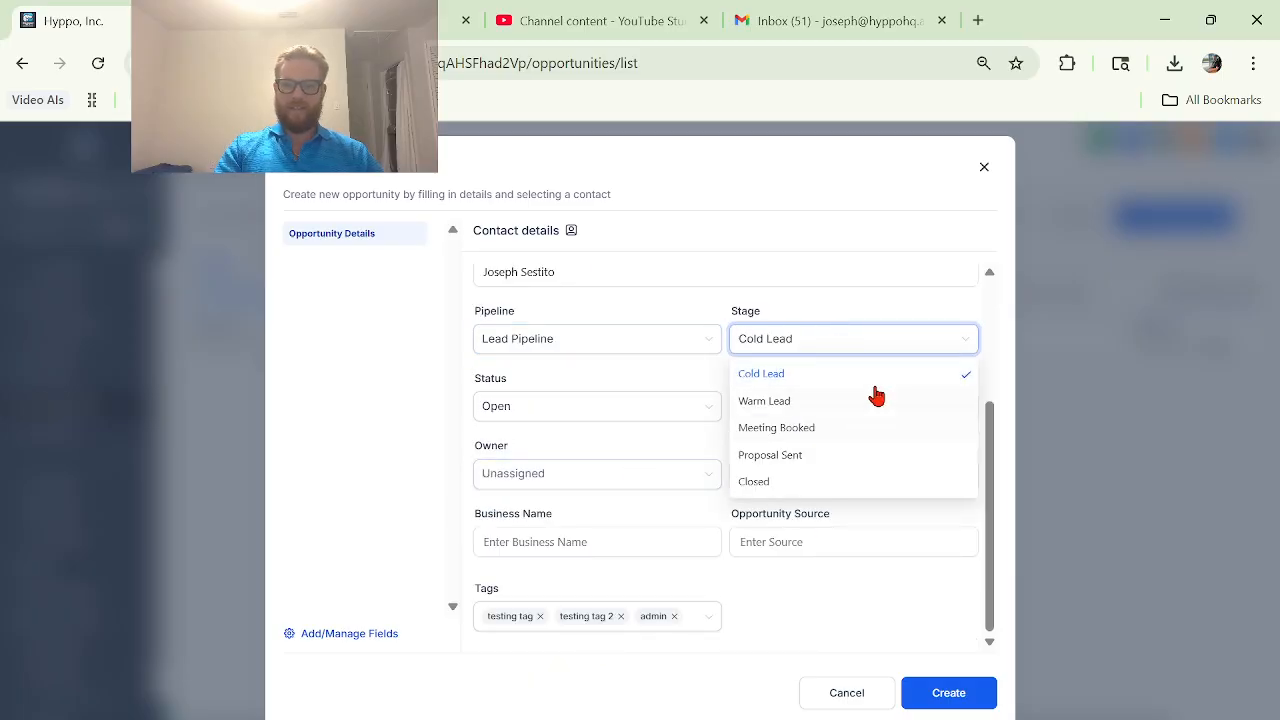
{"action": "left_click", "coordinate": [663, 380]}
{"action": "left_click", "coordinate": [634, 406]}
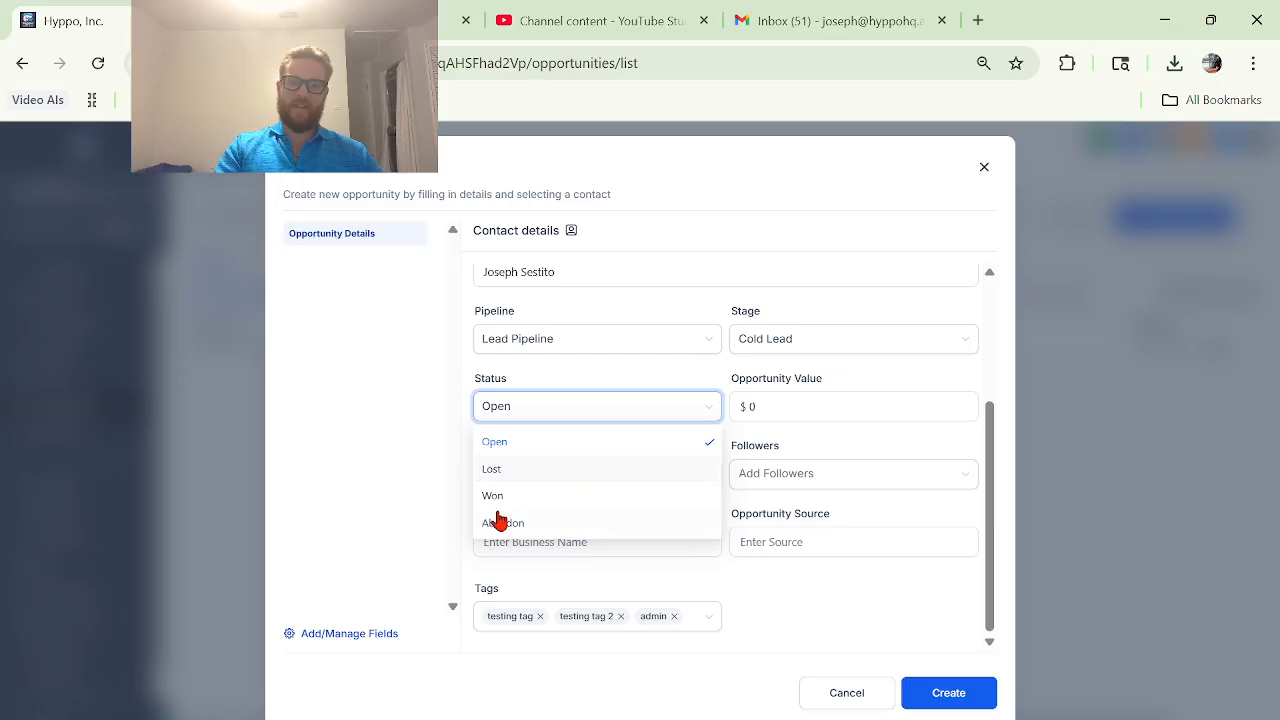
{"action": "left_click", "coordinate": [781, 380]}
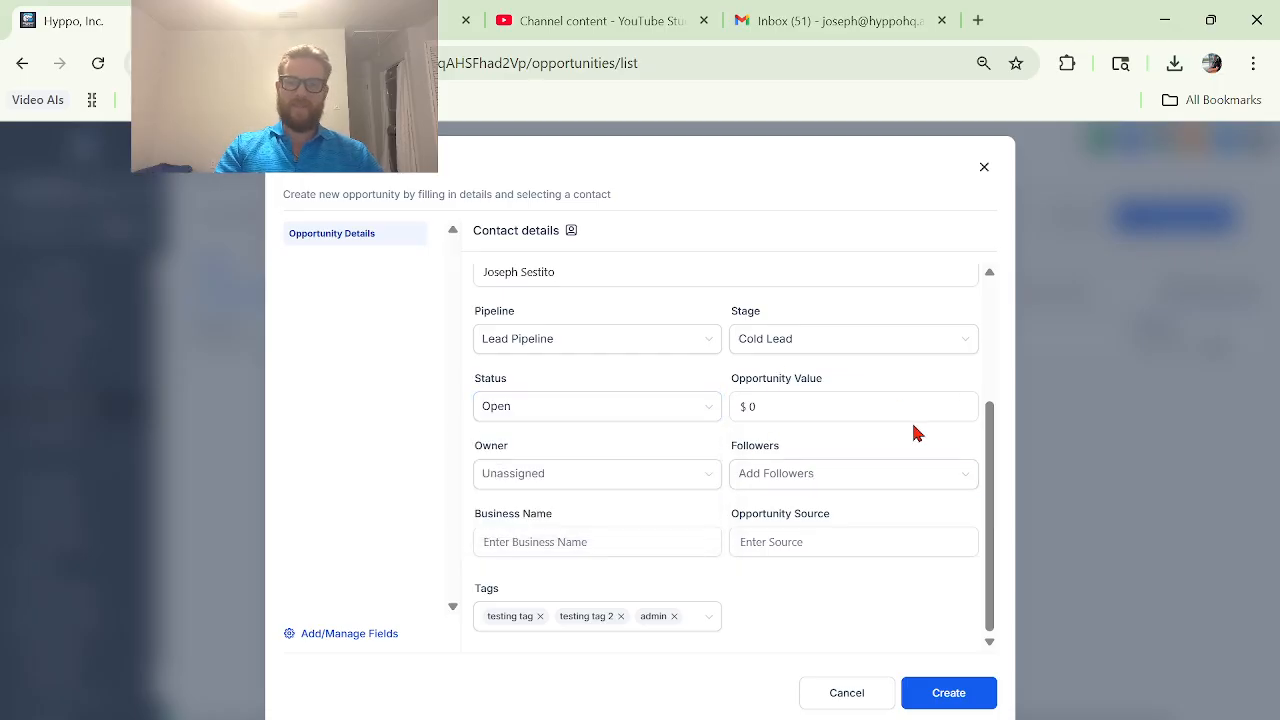
{"action": "left_click", "coordinate": [780, 406]}
{"action": "left_click", "coordinate": [659, 472]}
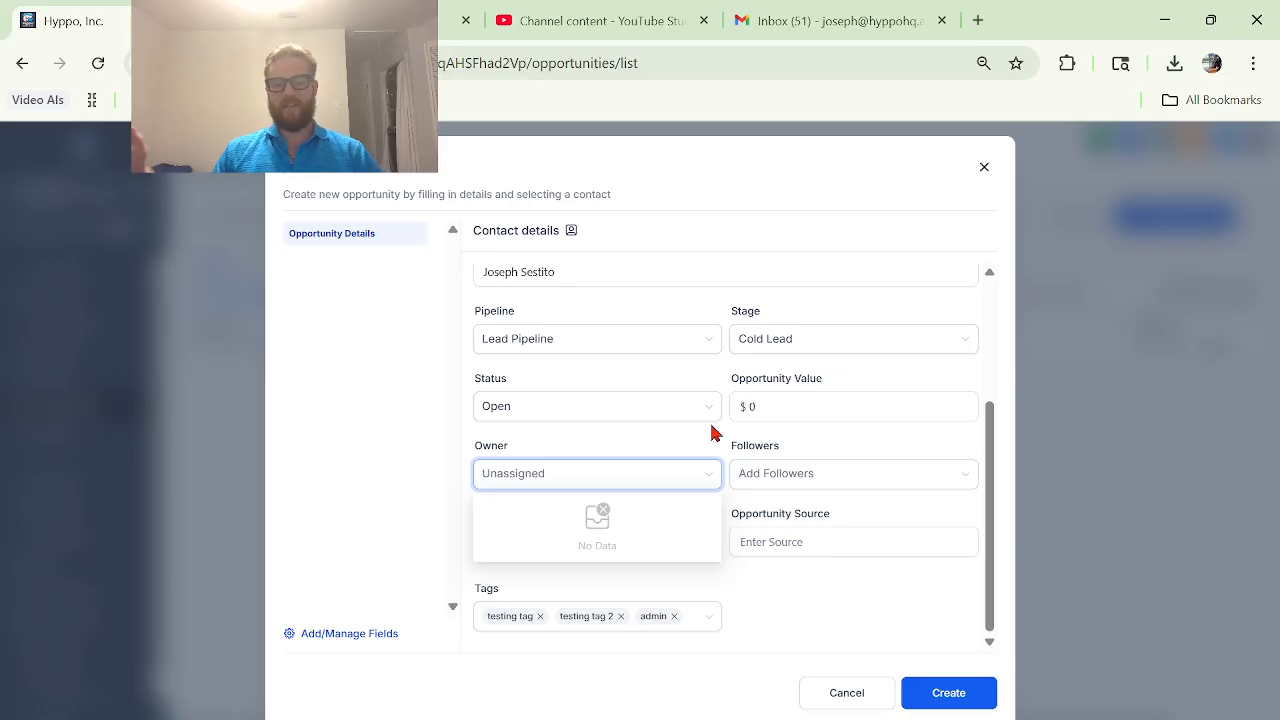
{"action": "left_click", "coordinate": [802, 449]}
{"action": "left_click", "coordinate": [561, 474]}
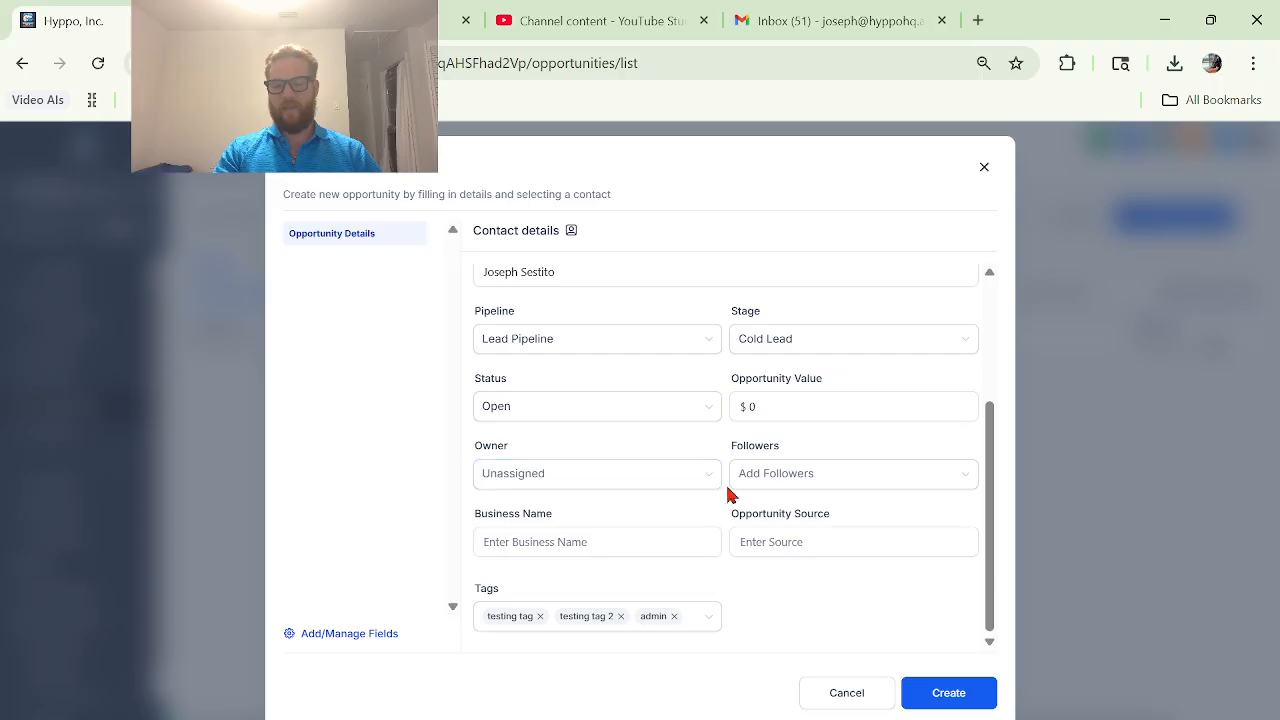
{"action": "left_click", "coordinate": [802, 477]}
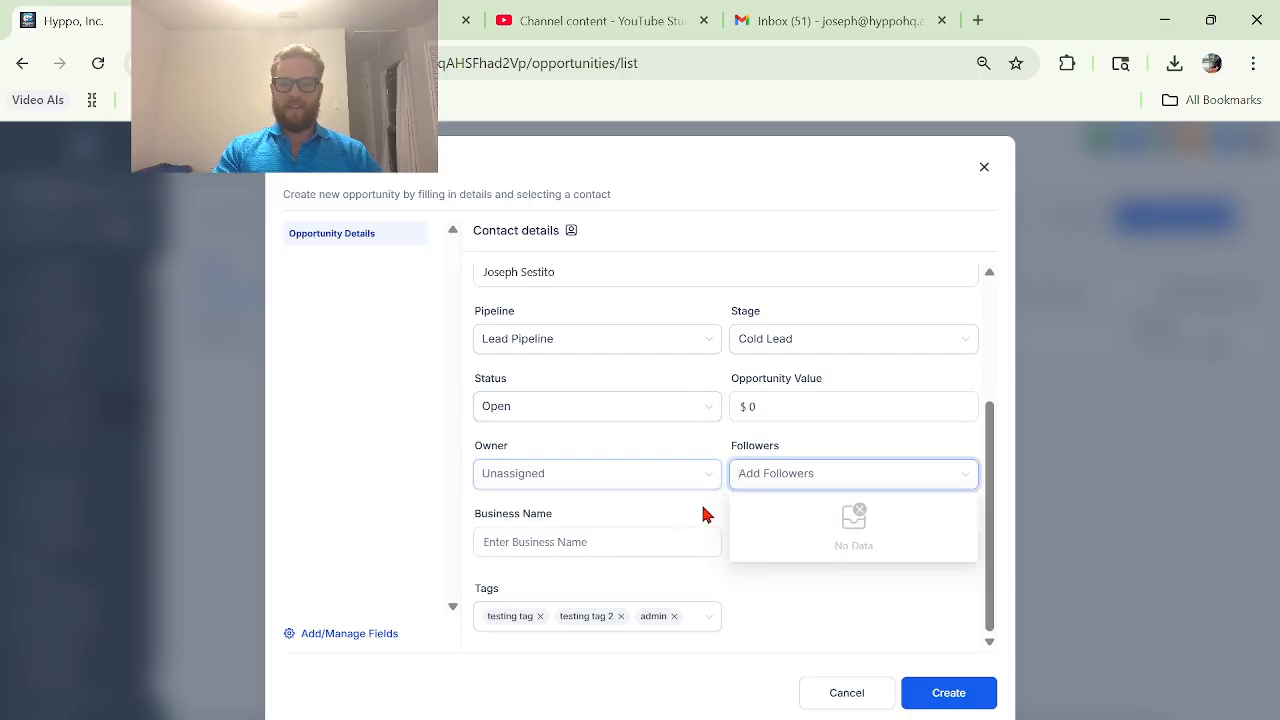
{"action": "left_click", "coordinate": [641, 520]}
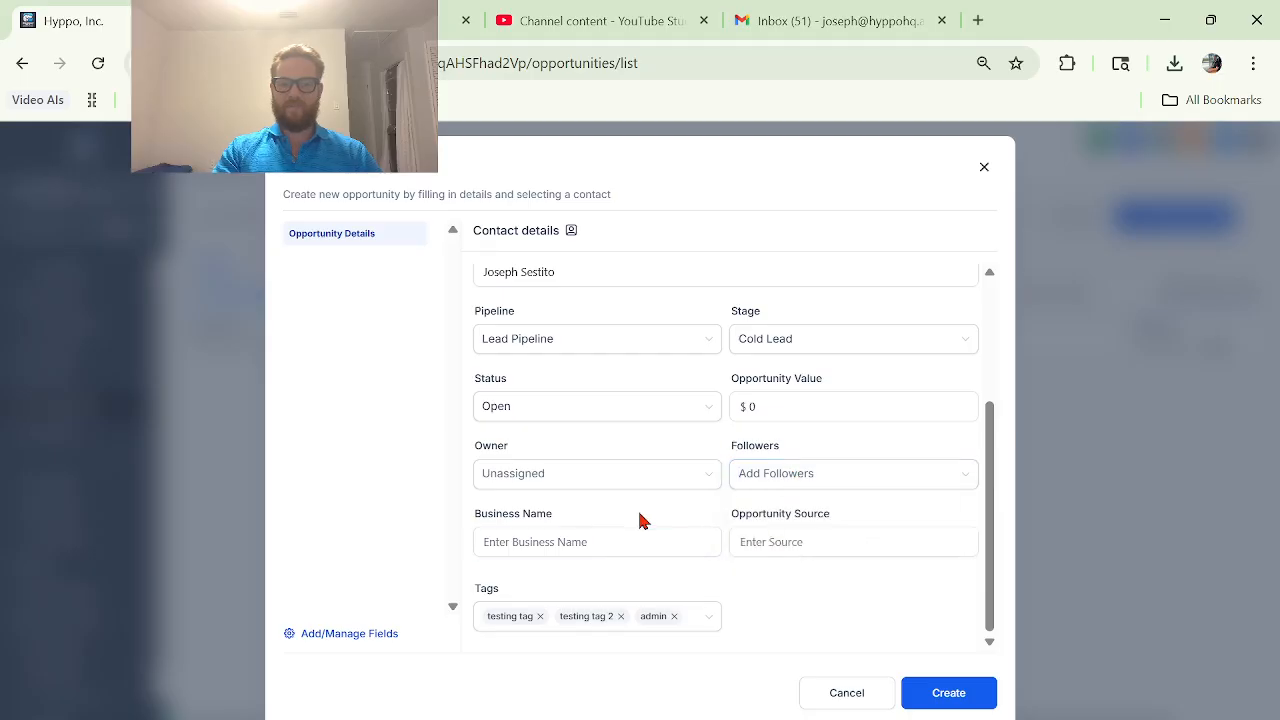
- Enter "Hyppo Advertising" as the new opportunity's business name
{"action": "left_click", "coordinate": [625, 539]}
{"action": "type", "text": "Hyppo Advertising"}
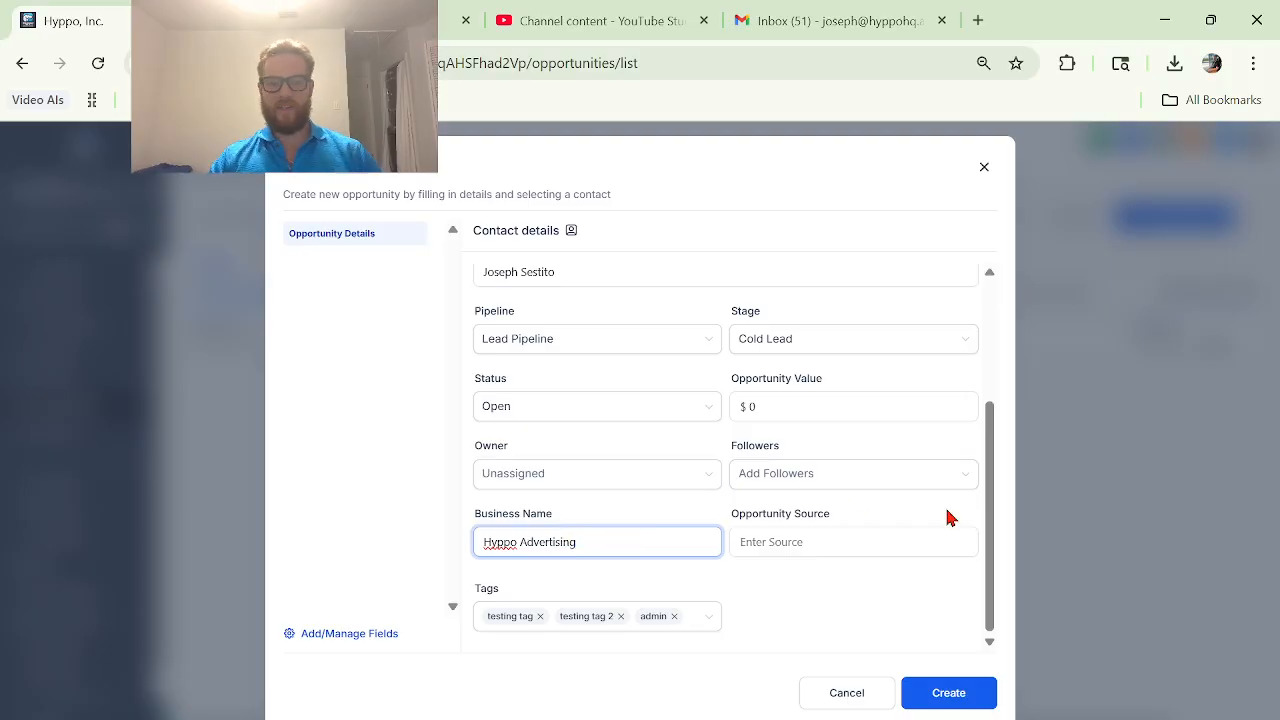
- Enter "Bird Convention" as the new opportunity's source, dismissing the Sticky Keys dialog
{"action": "left_click", "coordinate": [849, 540]}
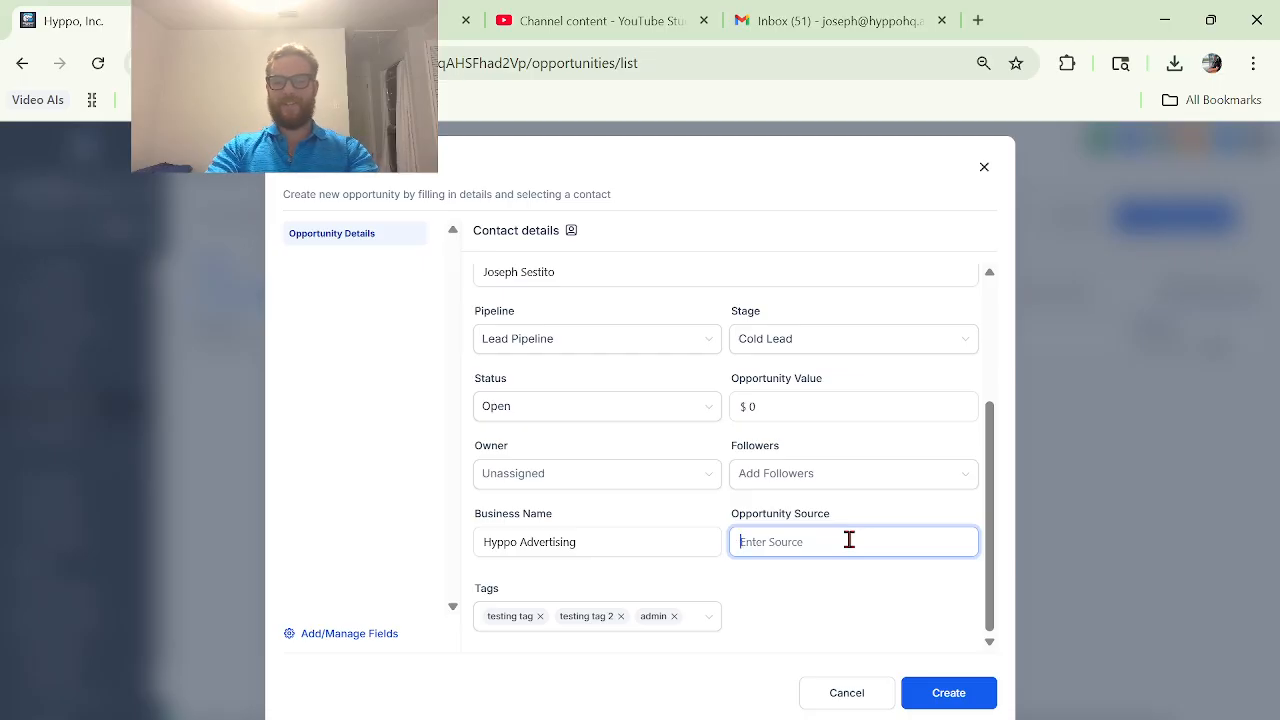
{"action": "key", "text": "shift"}
{"action": "key", "text": "shift"}
{"action": "key", "text": "shift"}
{"action": "key", "text": "shift"}
{"action": "key", "text": "shift"}
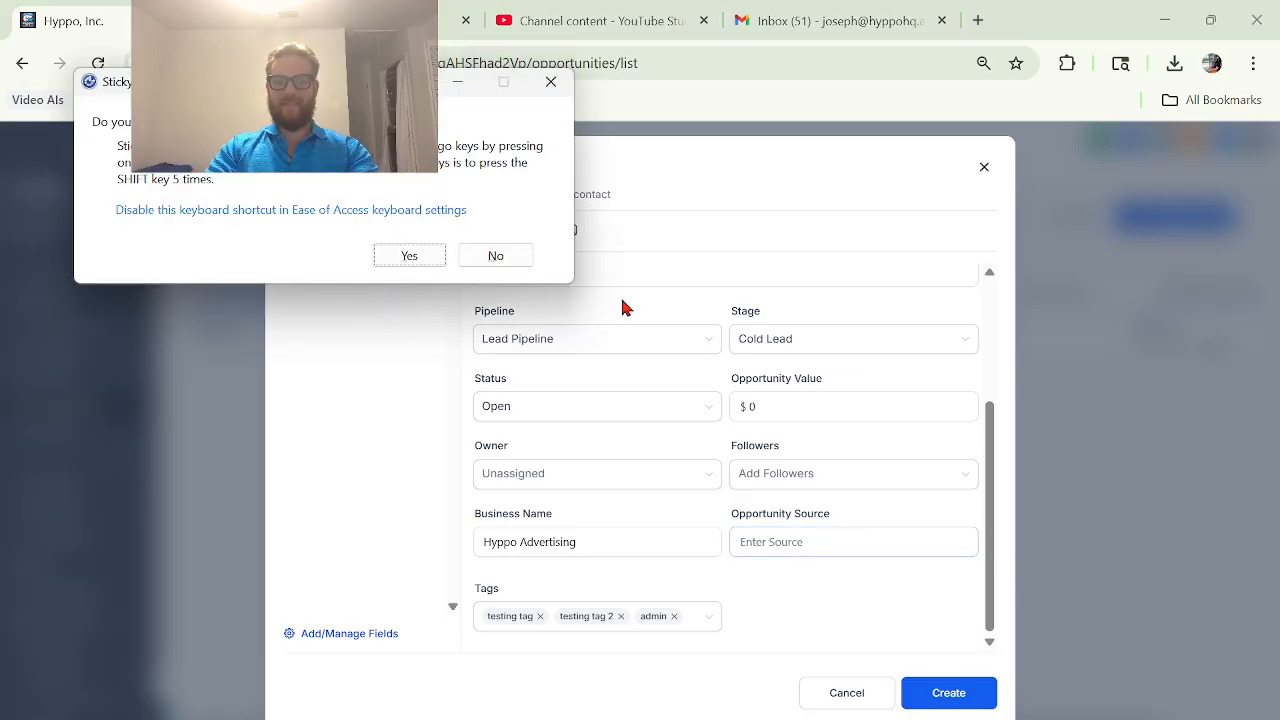
{"action": "left_click", "coordinate": [500, 255]}
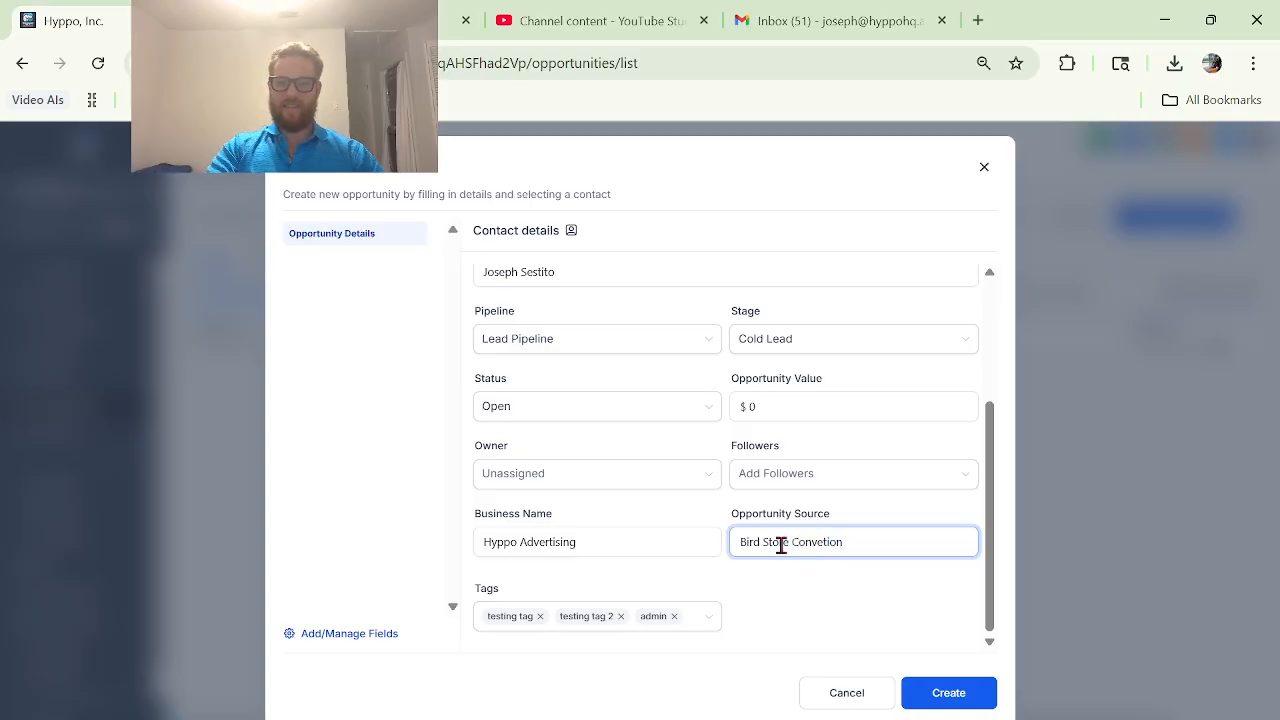
{"action": "double_click", "coordinate": [781, 545]}
{"action": "key", "text": "BackSpace"}
{"action": "left_click", "coordinate": [907, 600]}
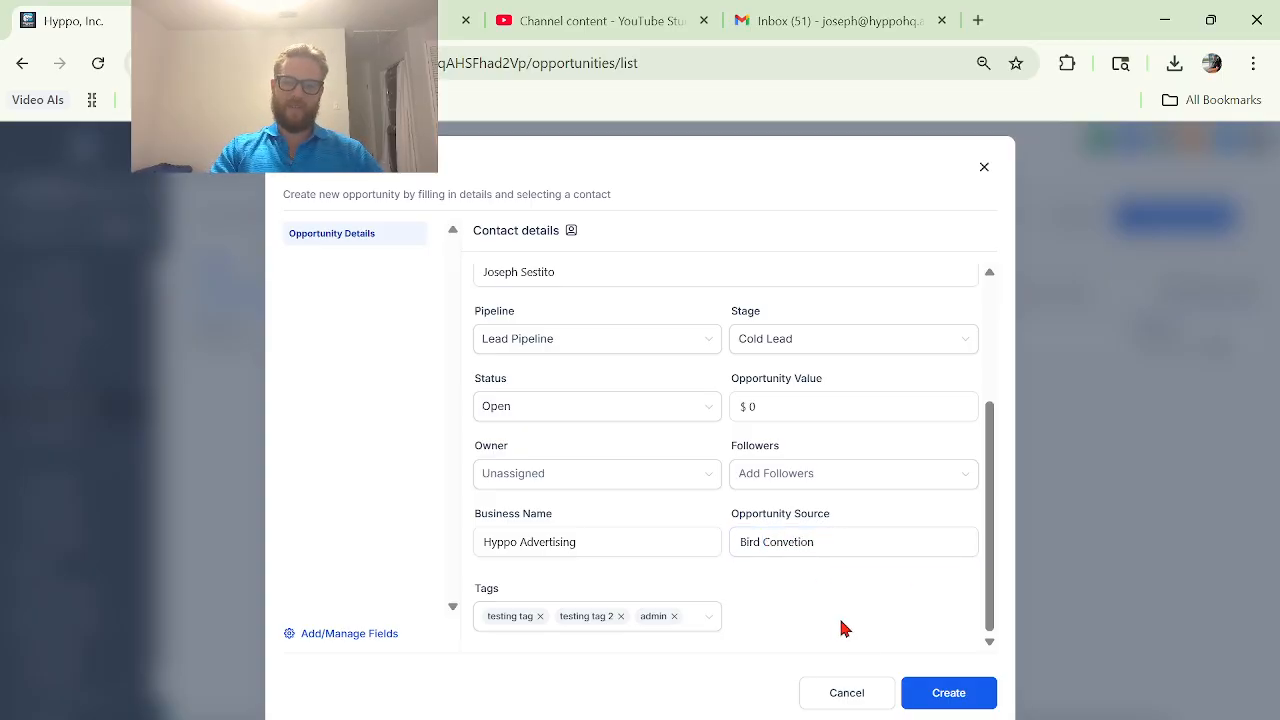
{"action": "left_click", "coordinate": [797, 542]}
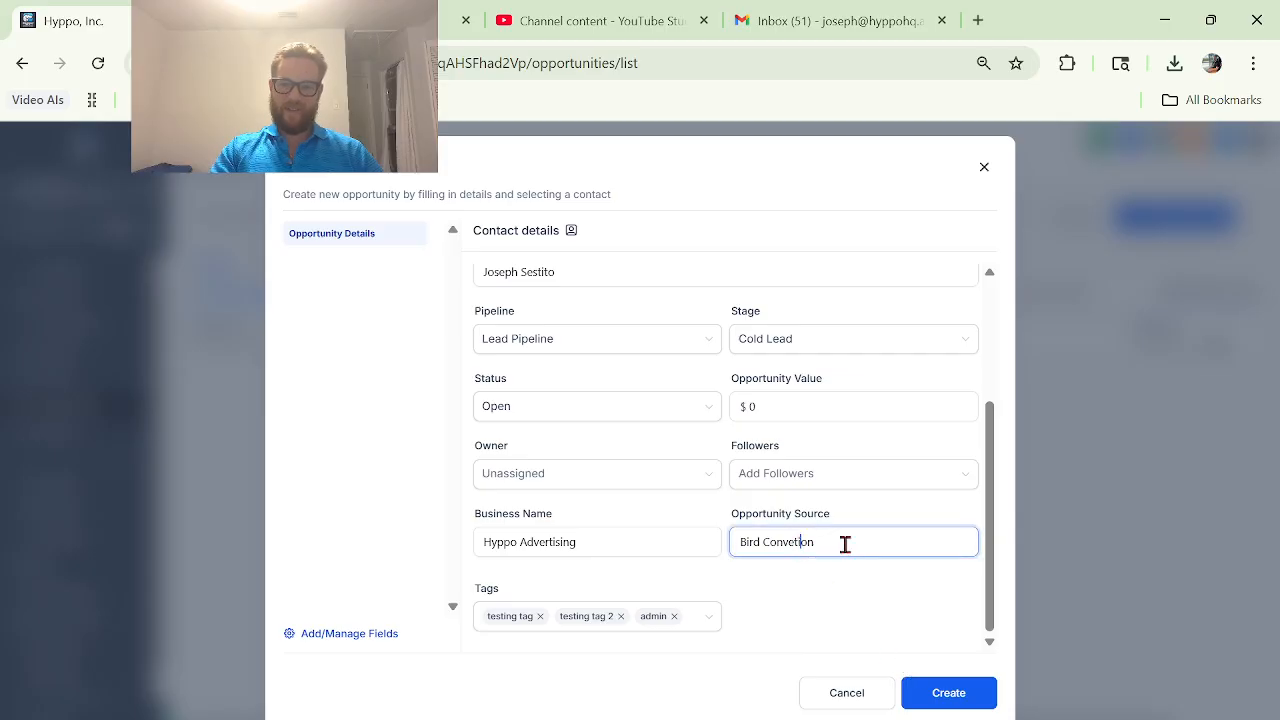
{"action": "left_click", "coordinate": [792, 641]}
- Create the opportunity, close its details and reload the pipeline board
{"action": "left_click", "coordinate": [940, 697]}
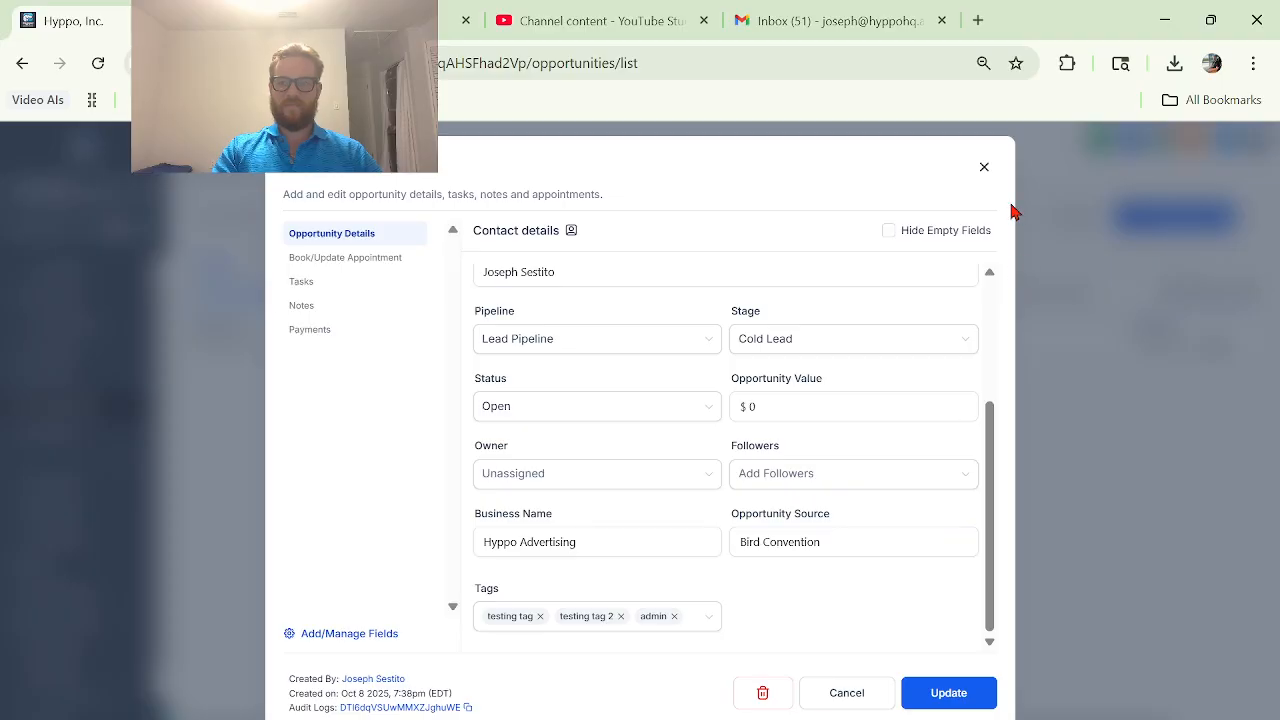
{"action": "left_click", "coordinate": [984, 167]}
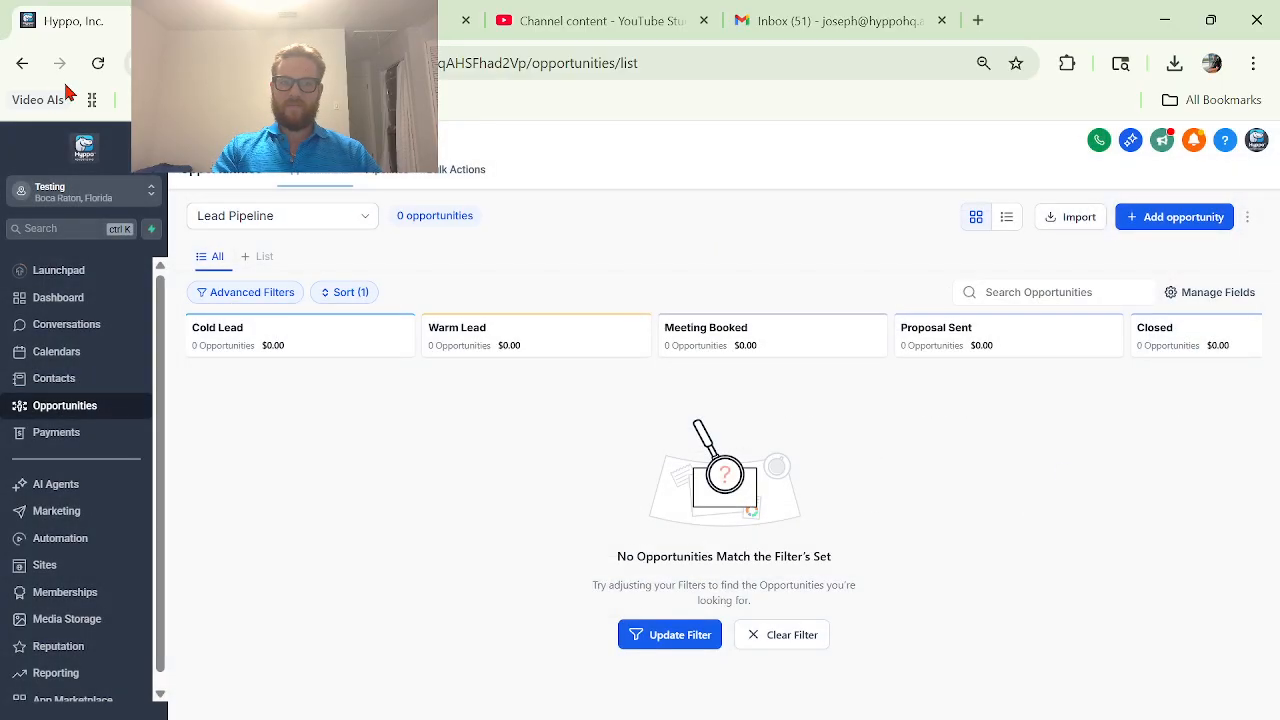
{"action": "left_click", "coordinate": [97, 66]}
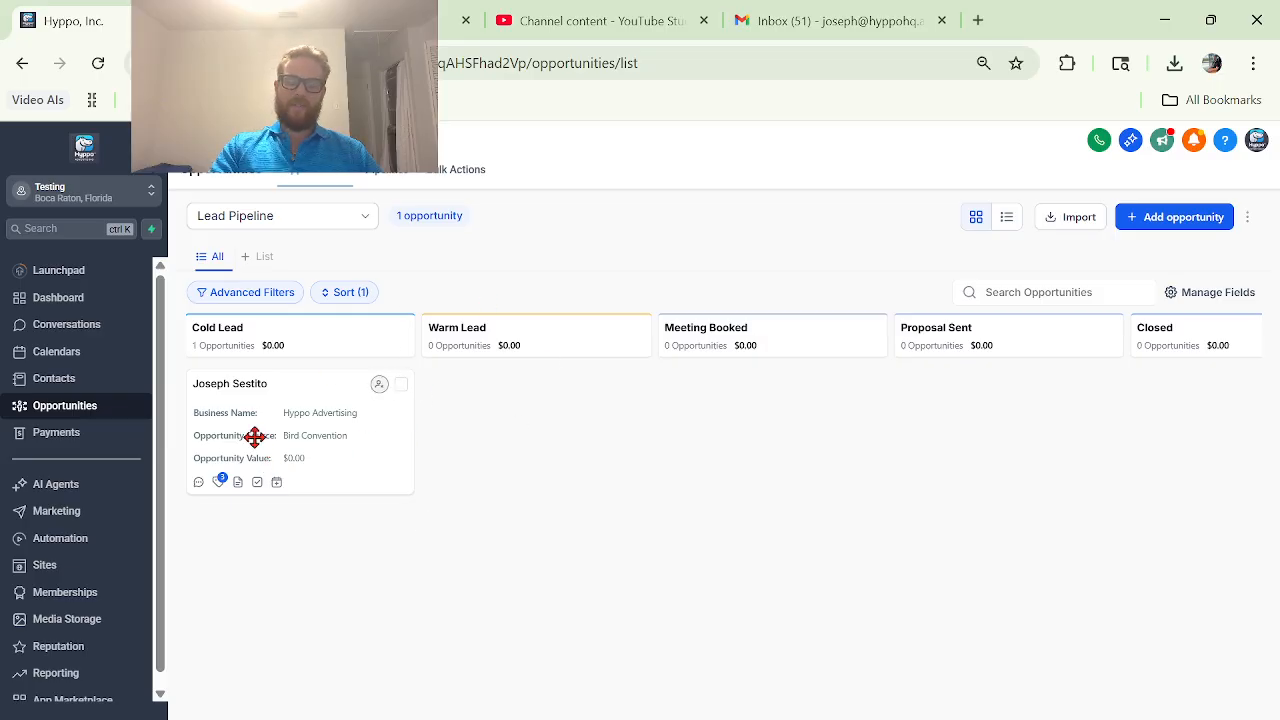
- Move the Hyppo Advertising opportunity card to Warm Lead and through other stages, and return it to Cold Lead
{"action": "left_click_drag", "start_coordinate": [257, 443], "coordinate": [542, 395]}
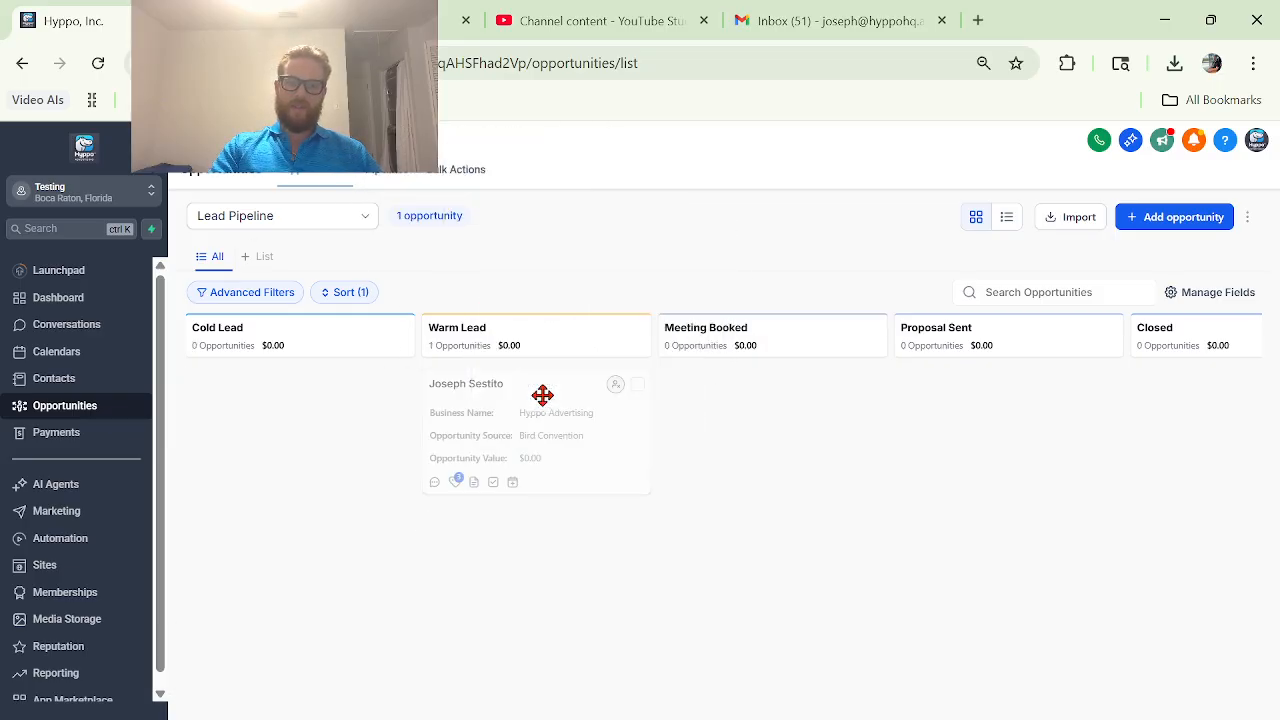
{"action": "left_click_drag", "start_coordinate": [580, 469], "coordinate": [441, 429]}
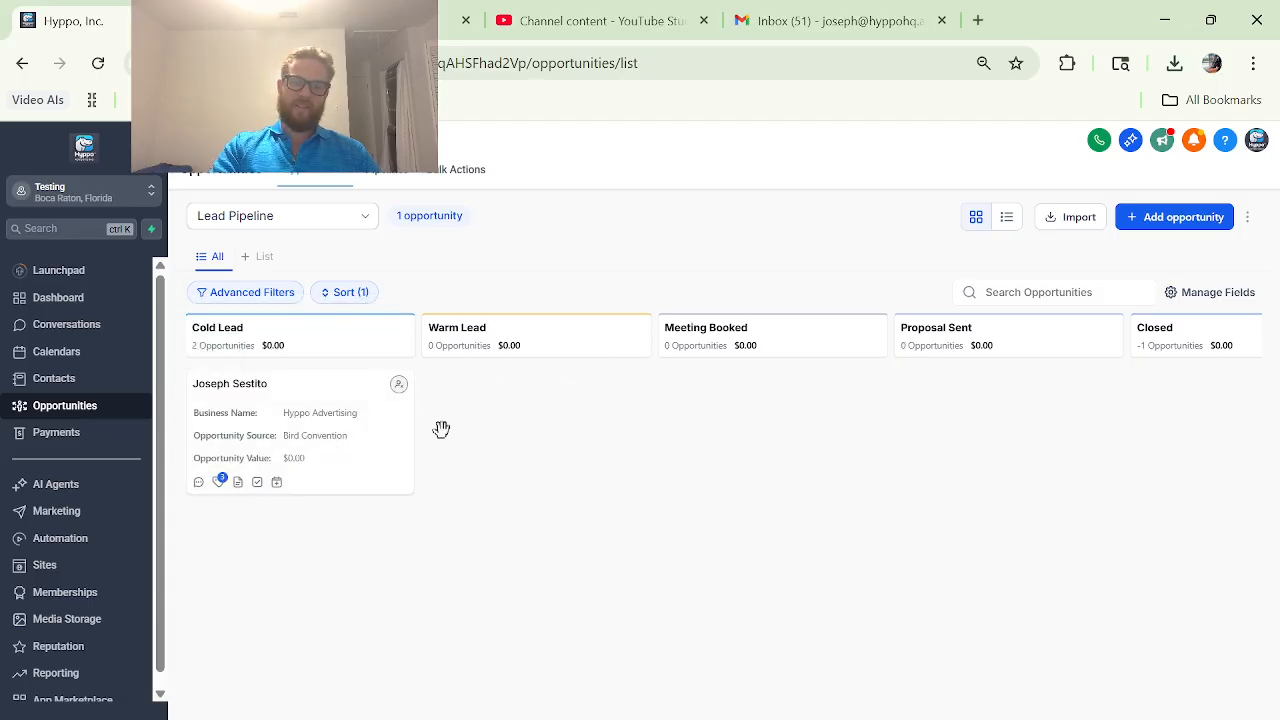
{"action": "left_click_drag", "start_coordinate": [968, 457], "coordinate": [302, 448]}
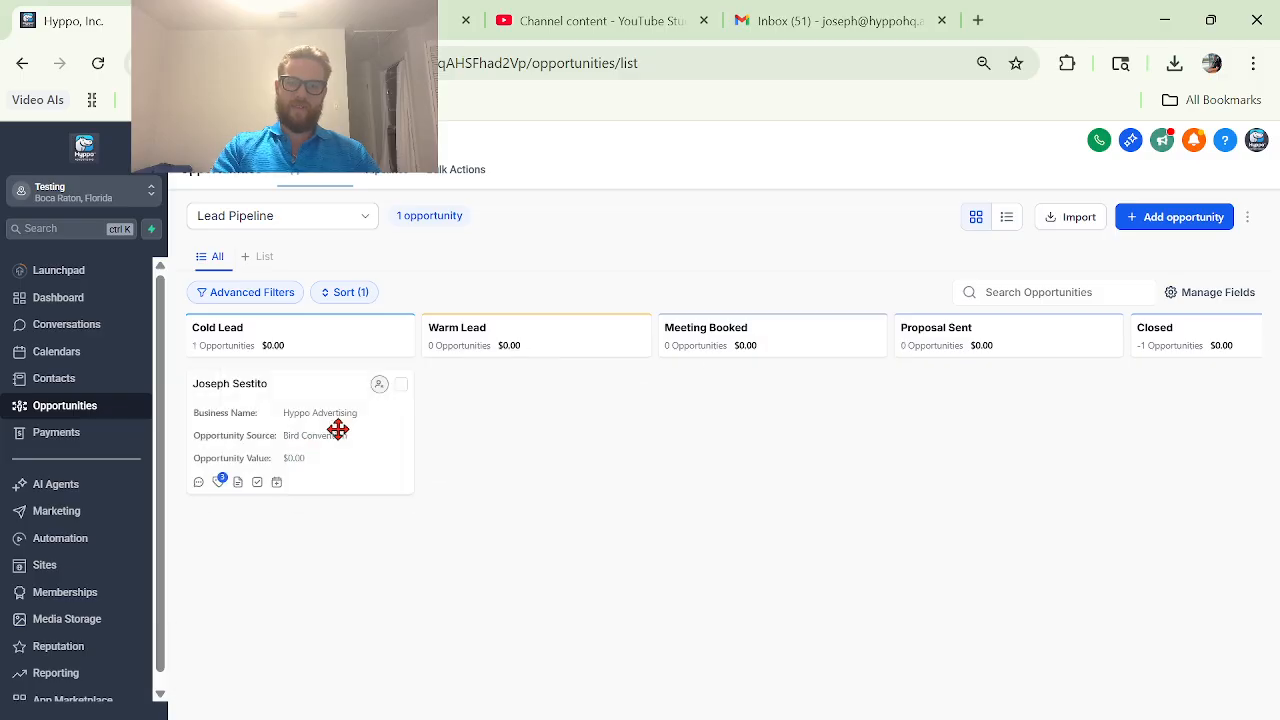
- Change the Hyppo Advertising opportunity's stage to Warm Lead in its details, and save and close it
{"action": "left_click", "coordinate": [371, 474]}
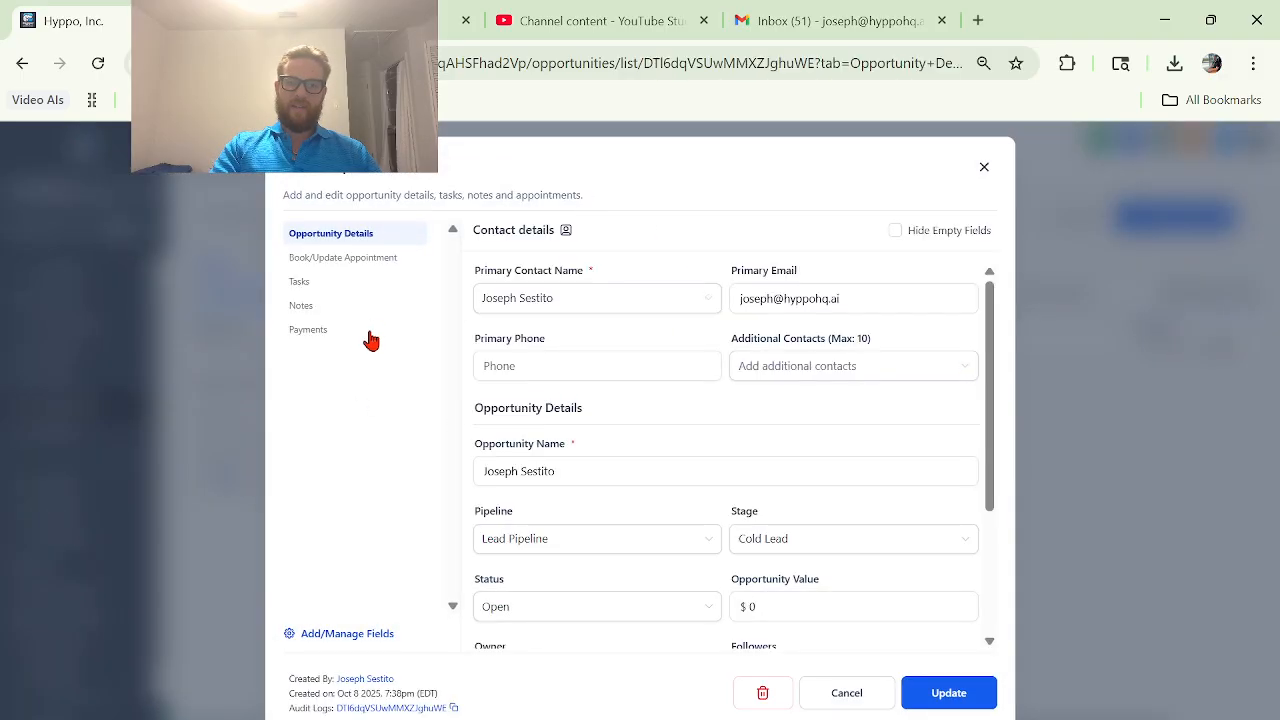
{"action": "scroll", "coordinate": [576, 539], "scroll_direction": "down", "scroll_amount": 3}
{"action": "scroll", "coordinate": [814, 449], "scroll_direction": "up", "scroll_amount": 3}
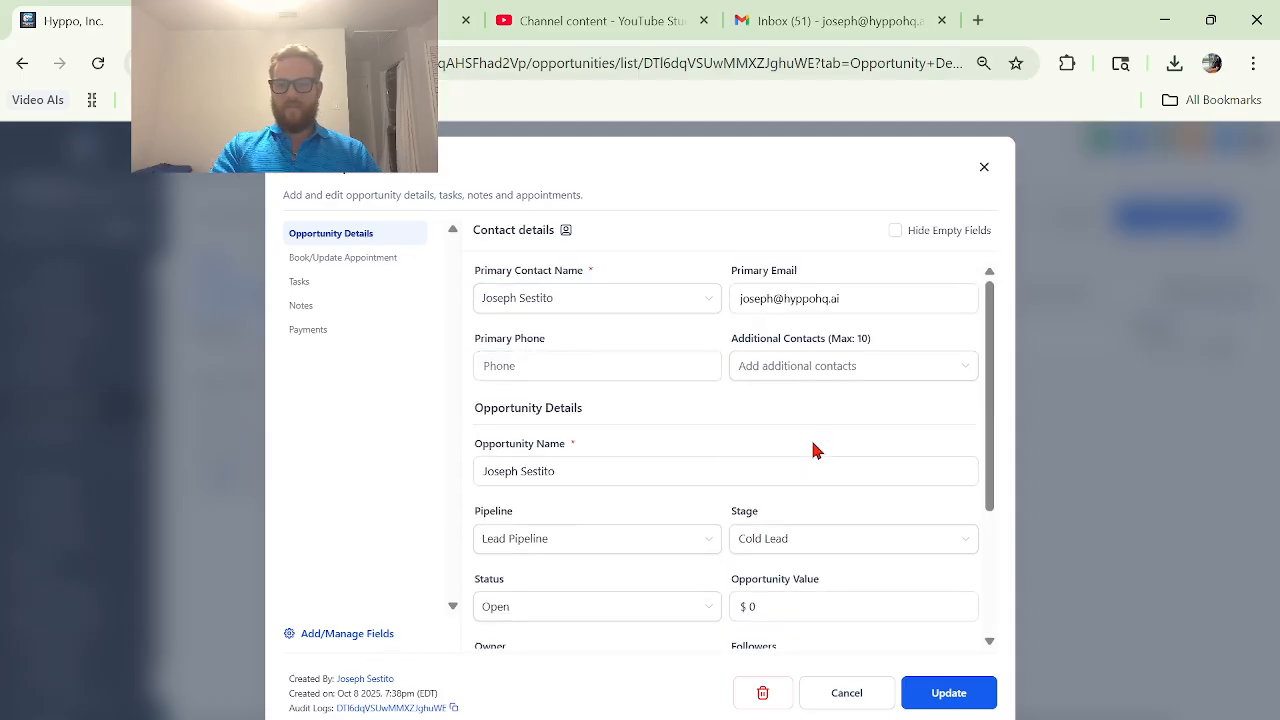
{"action": "left_click", "coordinate": [1064, 428]}
{"action": "left_click", "coordinate": [340, 440]}
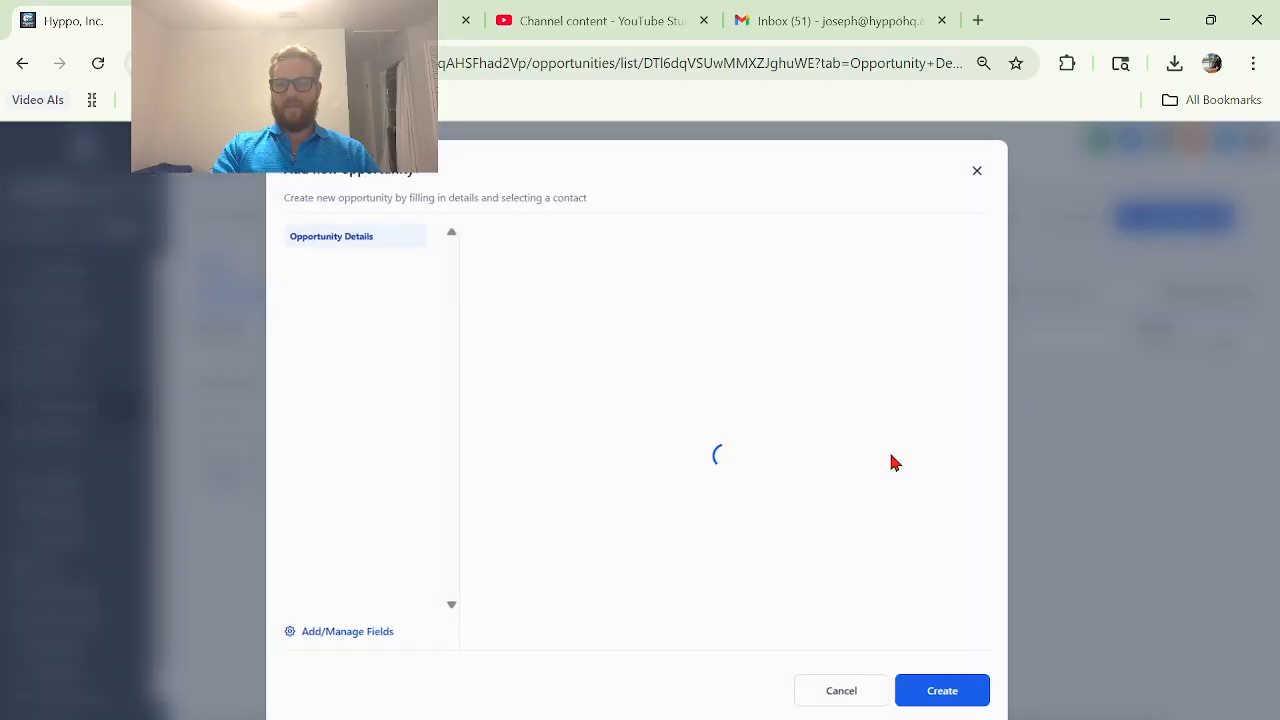
{"action": "left_click", "coordinate": [843, 545]}
{"action": "left_click", "coordinate": [775, 597]}
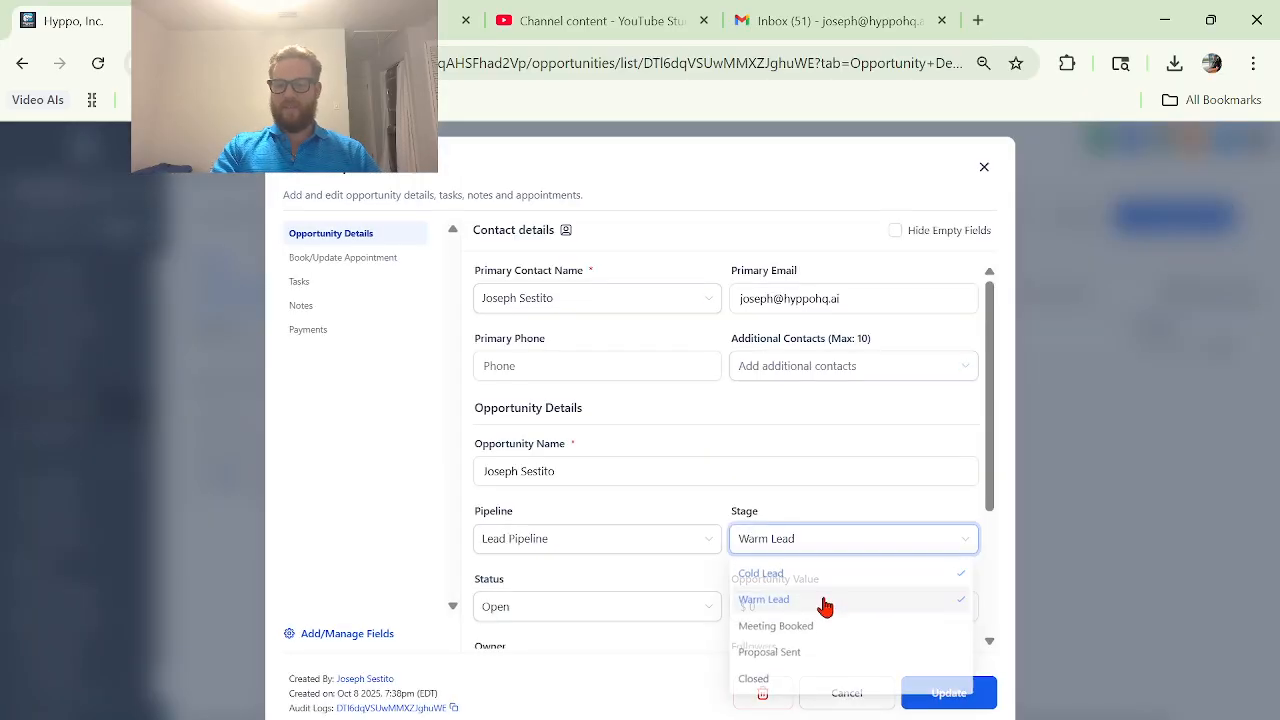
{"action": "left_click", "coordinate": [990, 704]}
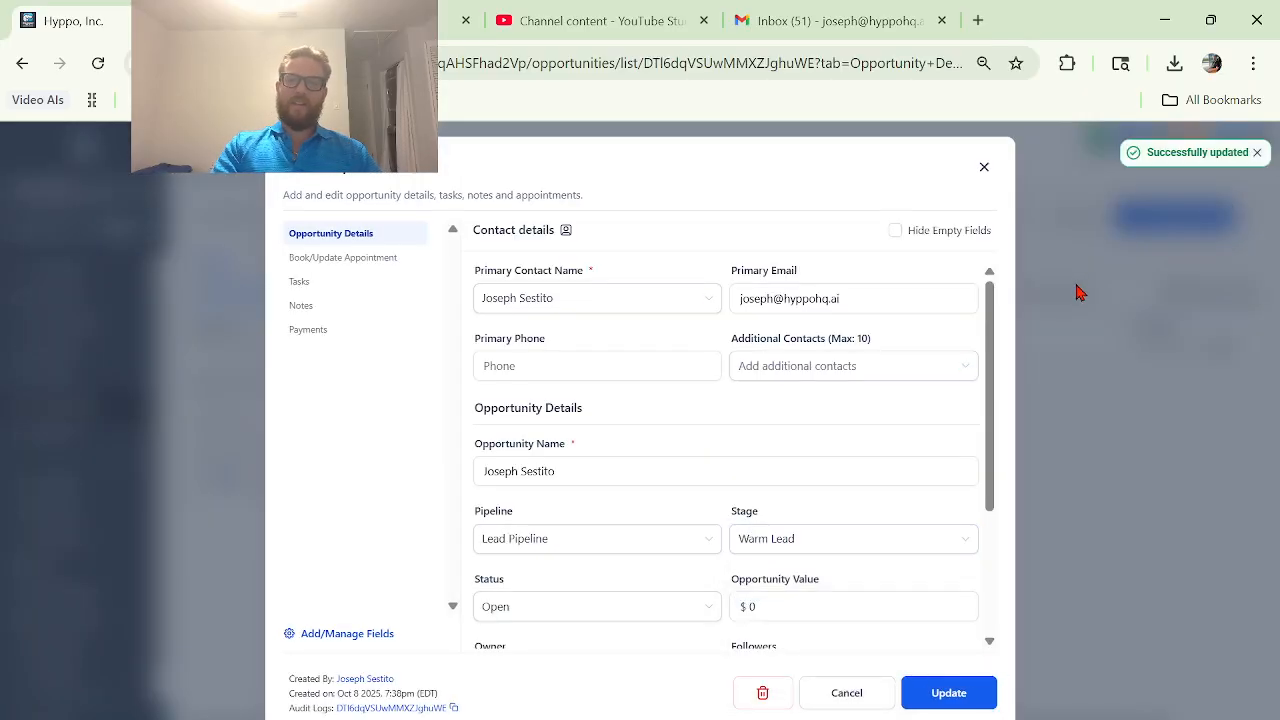
{"action": "left_click", "coordinate": [984, 169]}
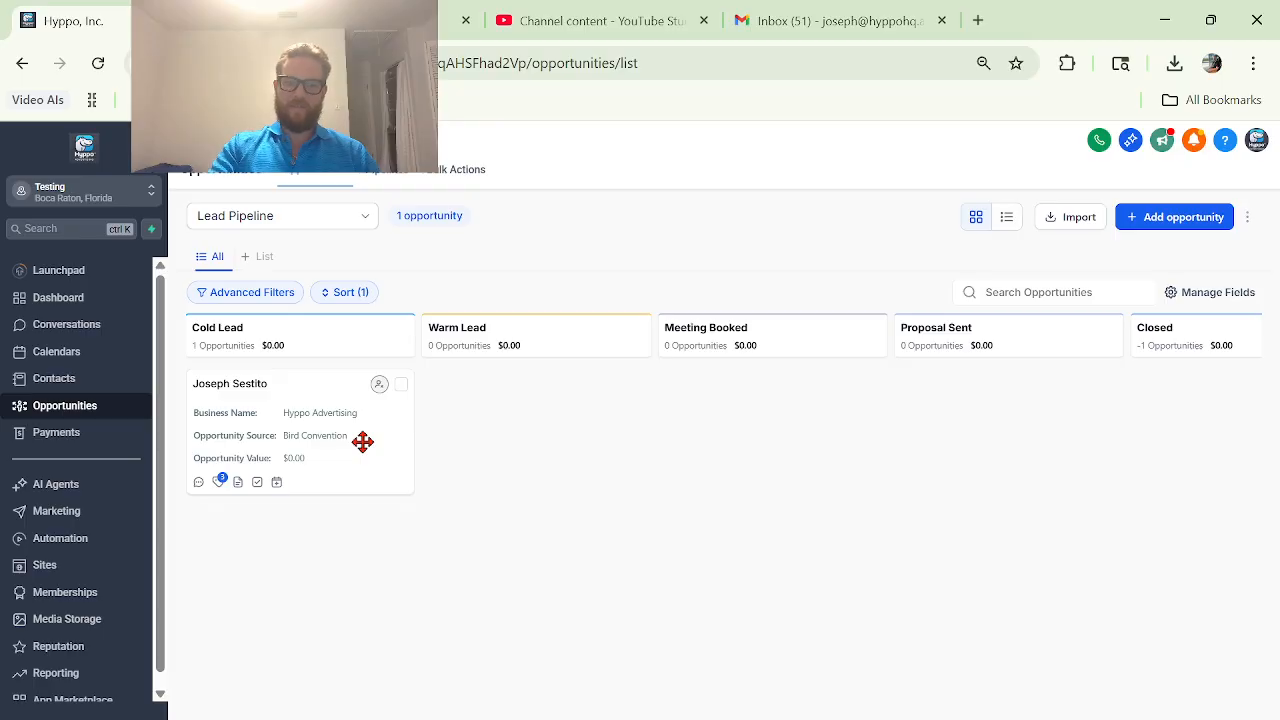
- Move the opportunity card to Warm Lead, and set its stage to Meeting Booked in its details and save
{"action": "left_click_drag", "start_coordinate": [362, 441], "coordinate": [606, 413]}
{"action": "left_click", "coordinate": [607, 432]}
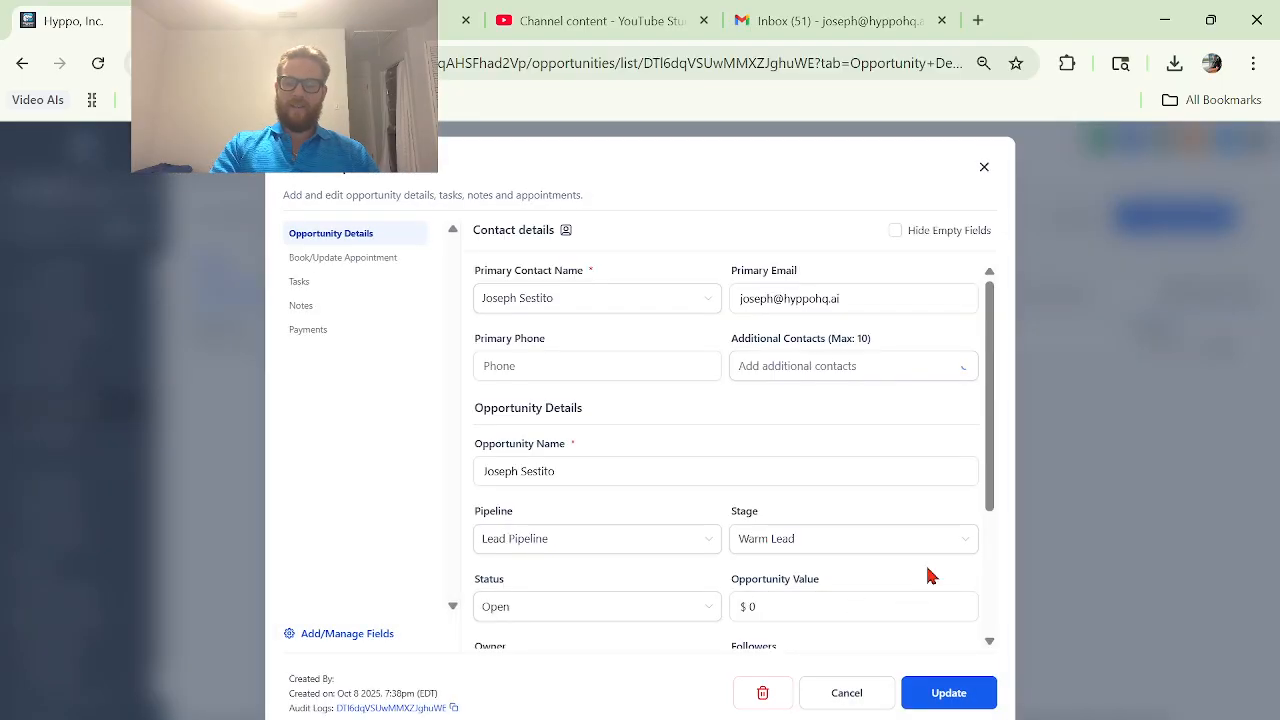
{"action": "scroll", "coordinate": [928, 576], "scroll_direction": "down", "scroll_amount": 3}
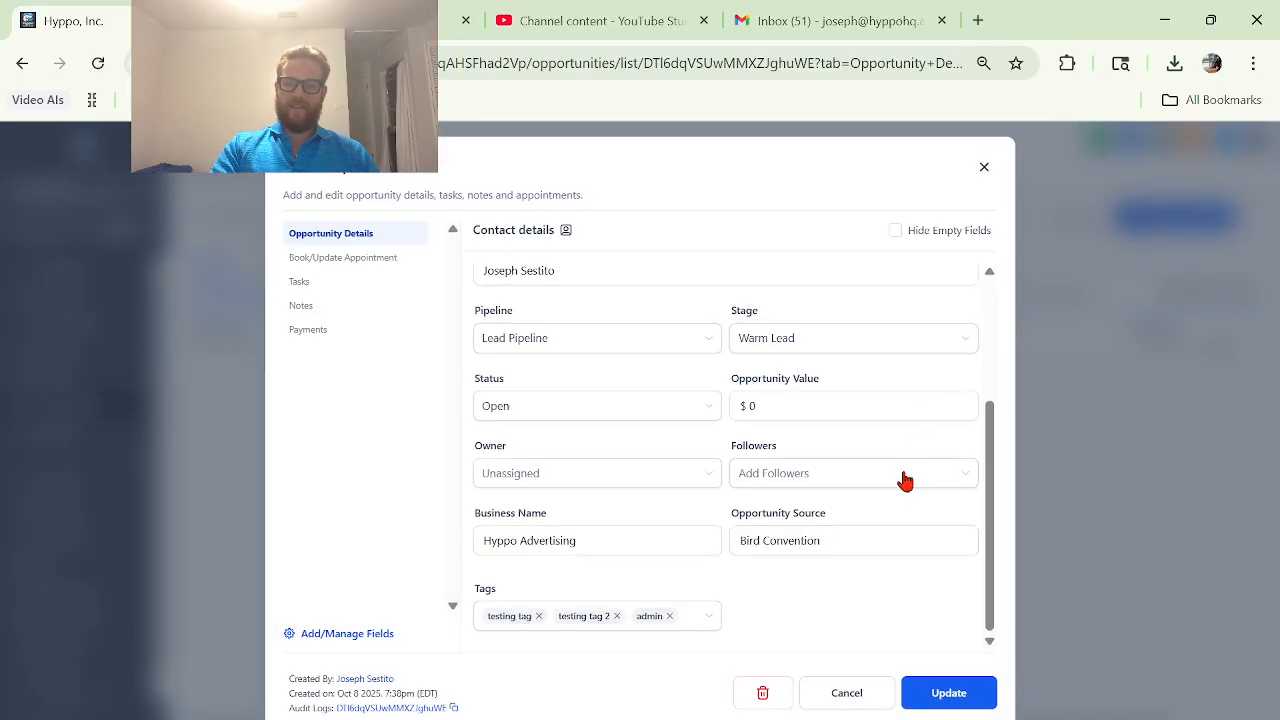
{"action": "left_click", "coordinate": [900, 345]}
{"action": "left_click", "coordinate": [857, 430]}
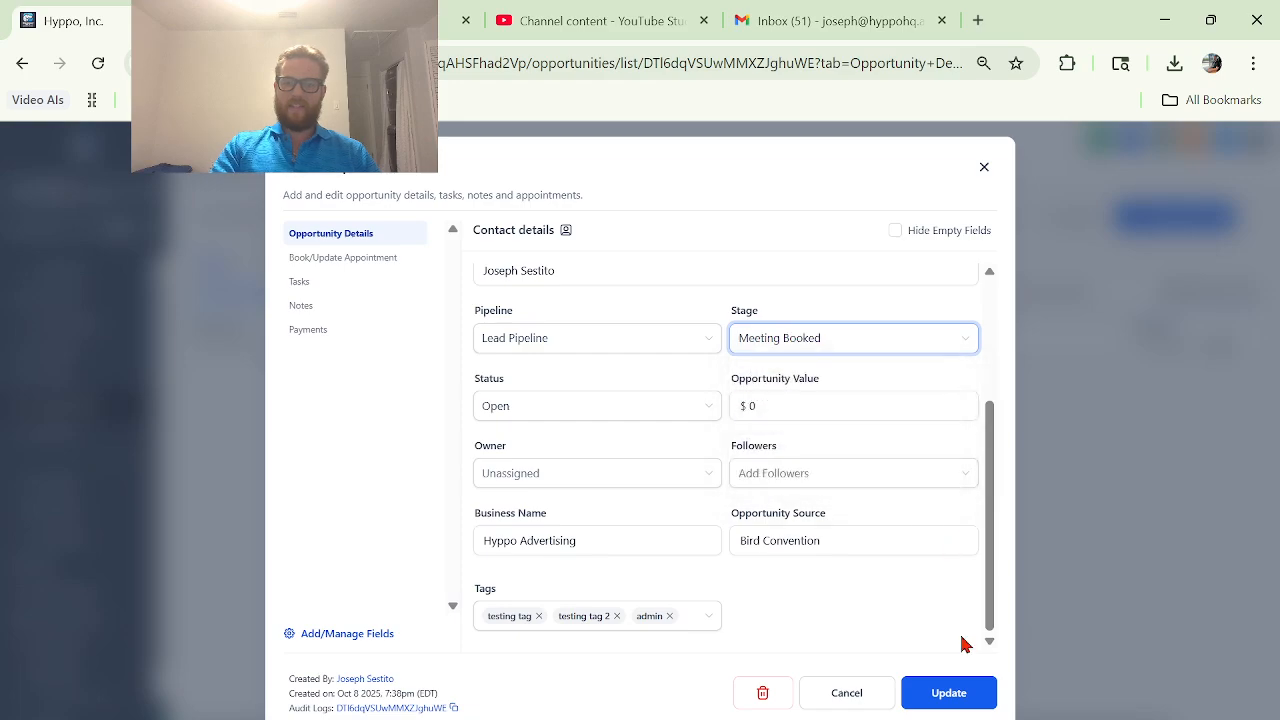
{"action": "left_click", "coordinate": [964, 686]}
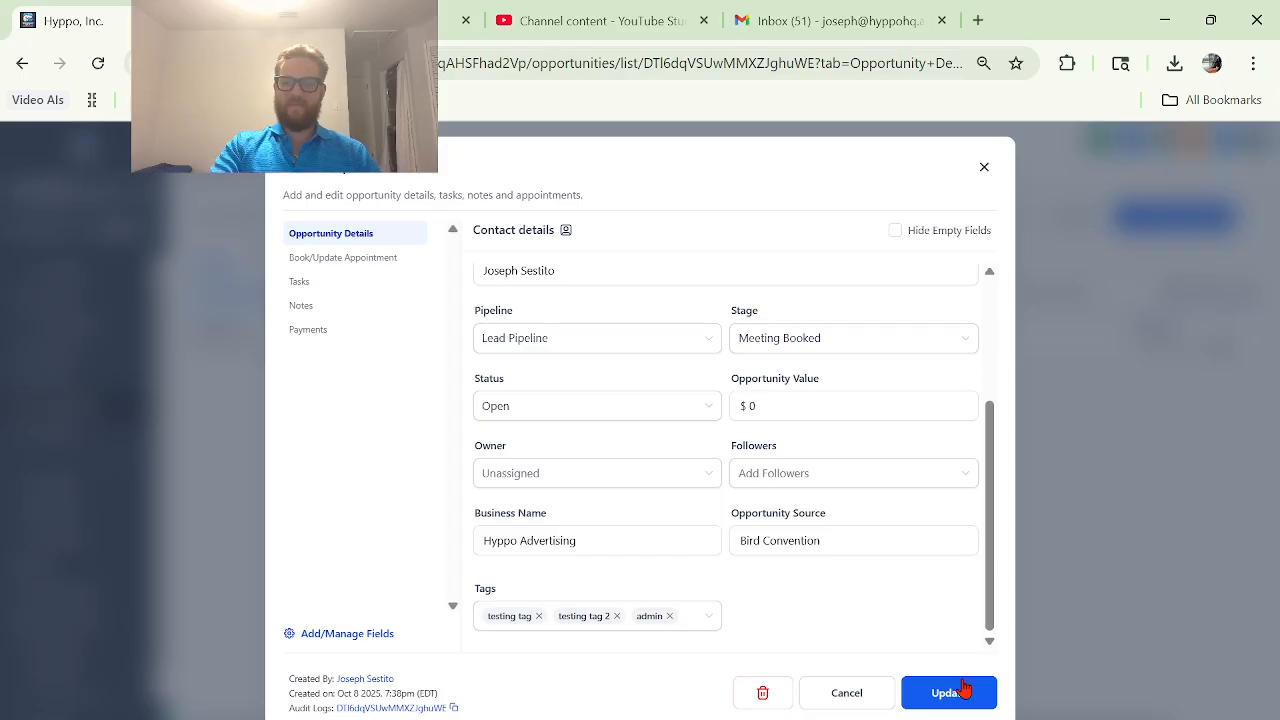
{"action": "left_click", "coordinate": [964, 686]}
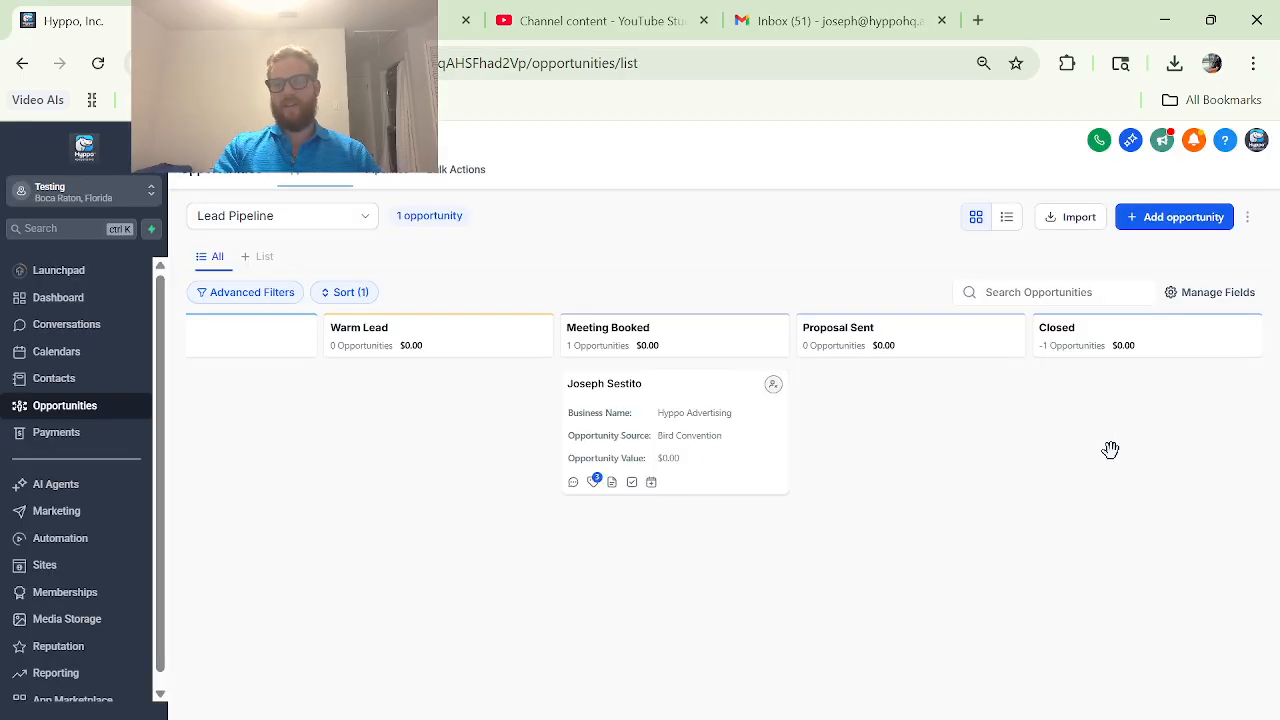
- Move the opportunity card from Meeting Booked back to Cold Lead
{"action": "scroll", "coordinate": [500, 549], "scroll_direction": "left", "scroll_amount": 1}
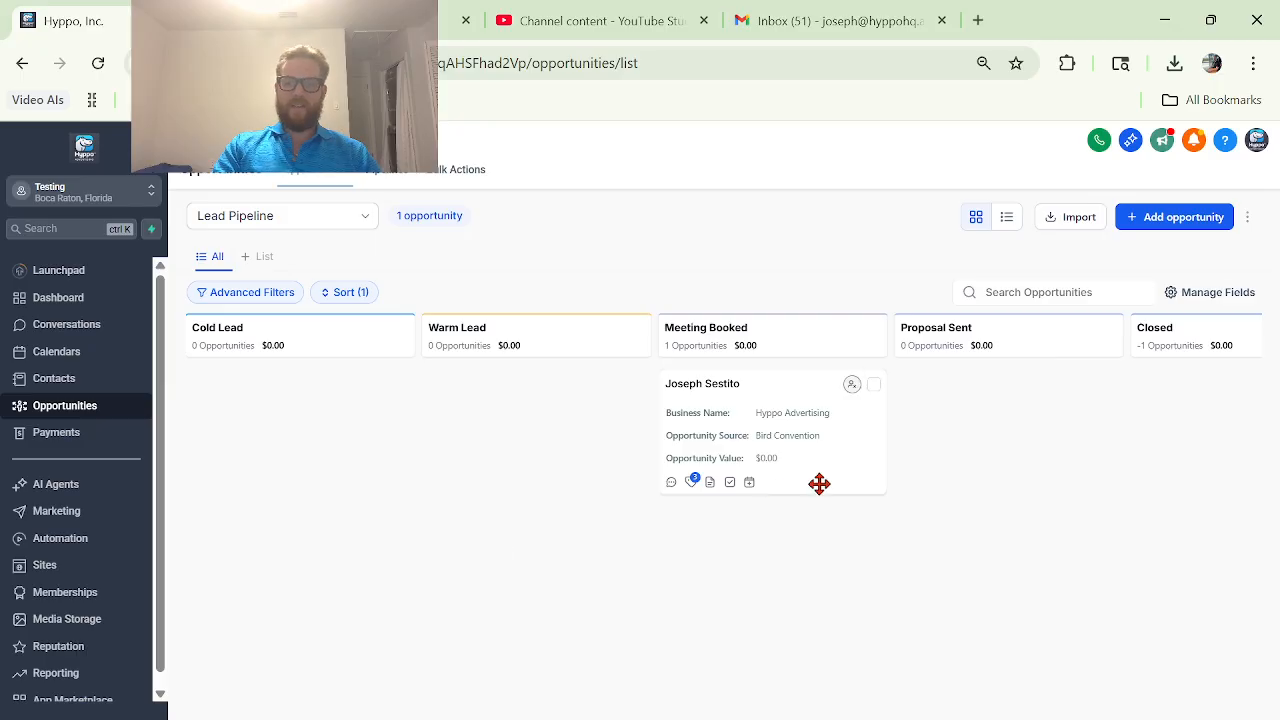
{"action": "left_click_drag", "start_coordinate": [848, 452], "coordinate": [330, 433]}
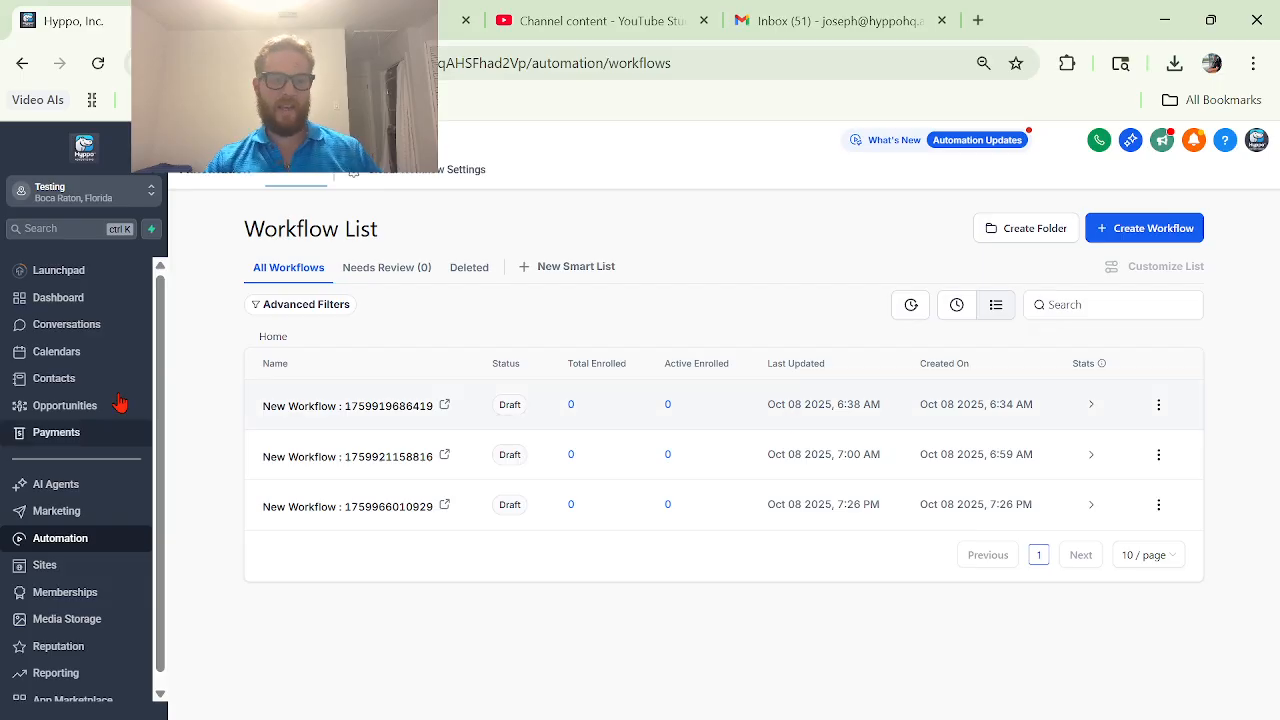
- View the contacts list, return to the workflow list and create a new workflow from scratch
{"action": "left_click", "coordinate": [72, 388]}
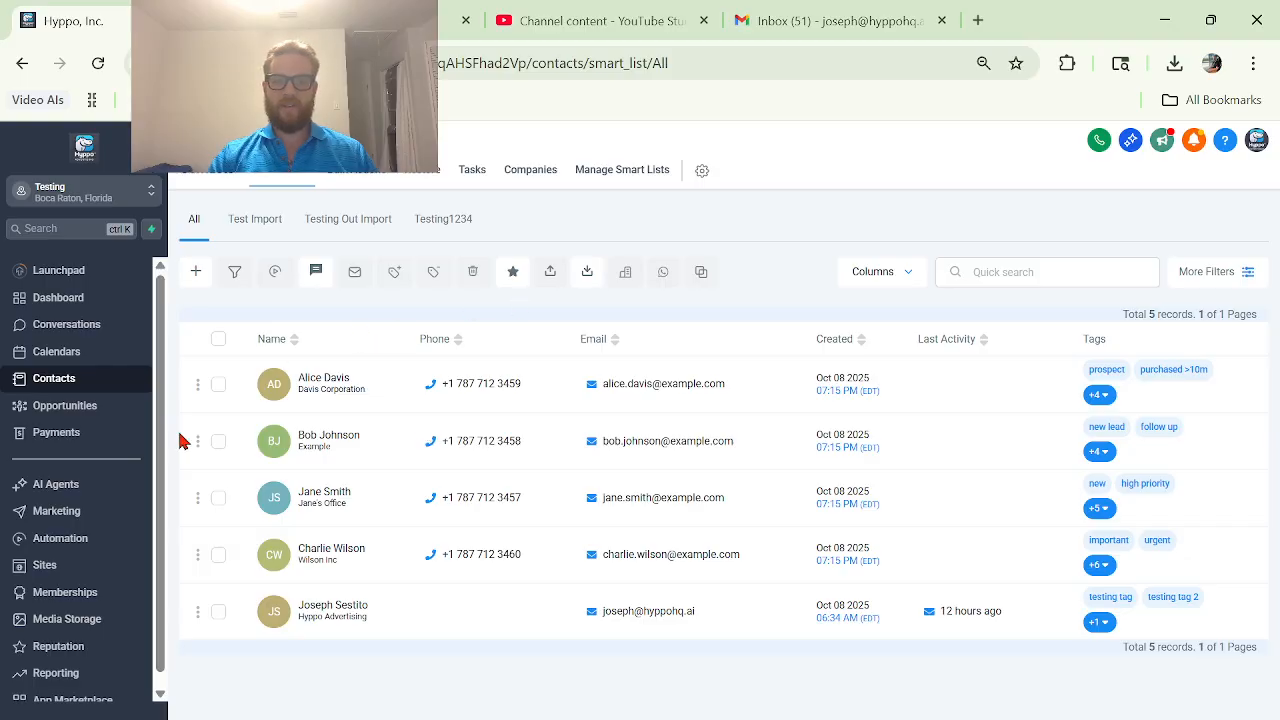
{"action": "left_click", "coordinate": [72, 545]}
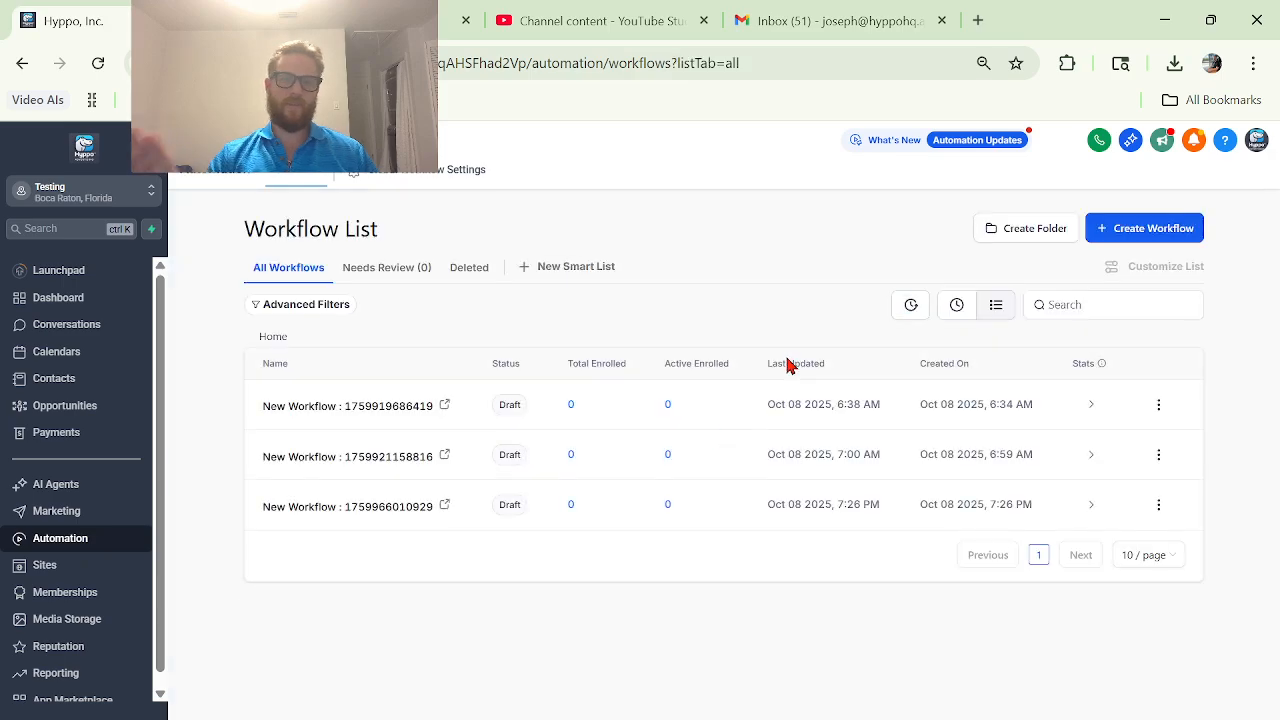
{"action": "left_click", "coordinate": [1180, 231]}
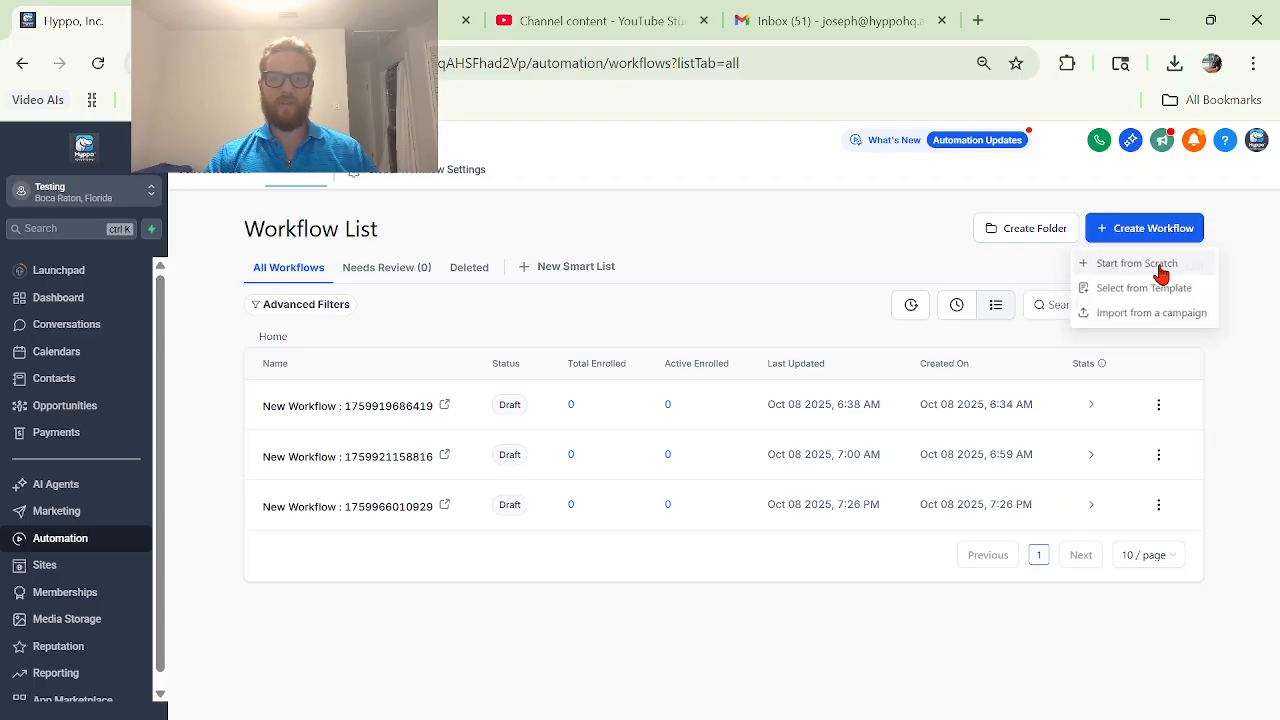
{"action": "left_click", "coordinate": [1140, 264]}
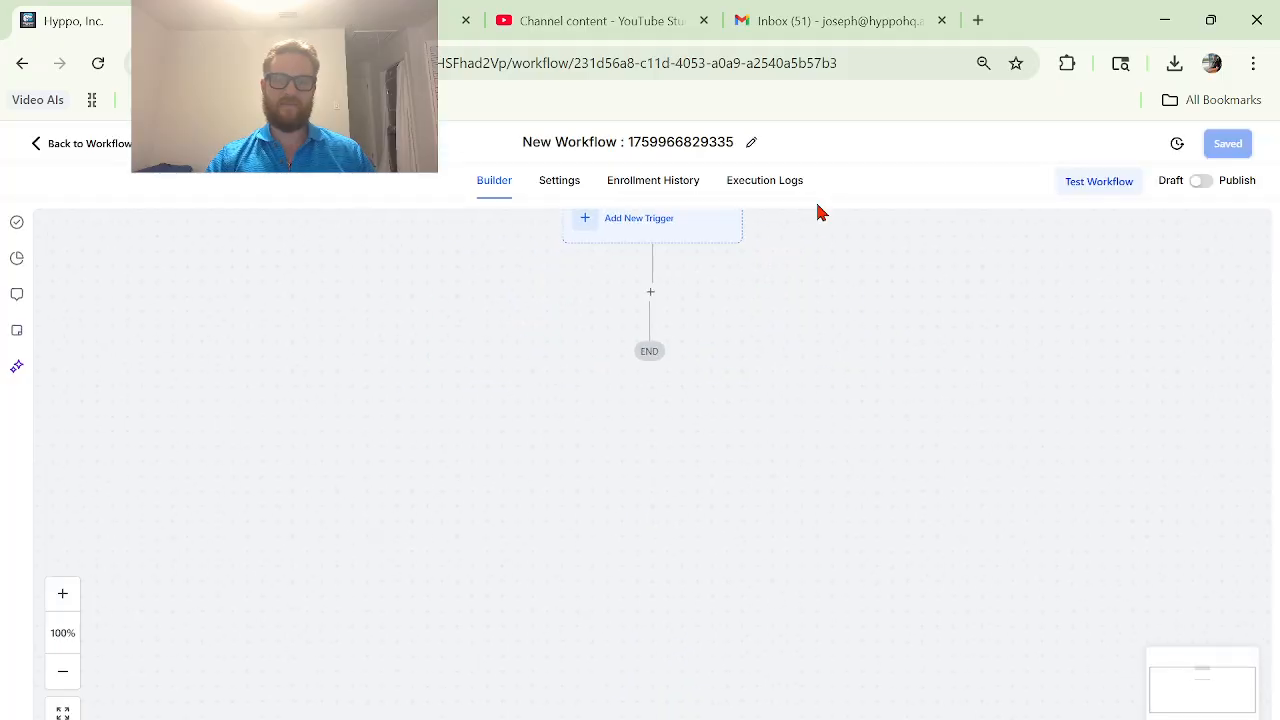
- Start a new trigger for the workflow and choose Contact Created as its type
{"action": "left_click", "coordinate": [63, 672]}
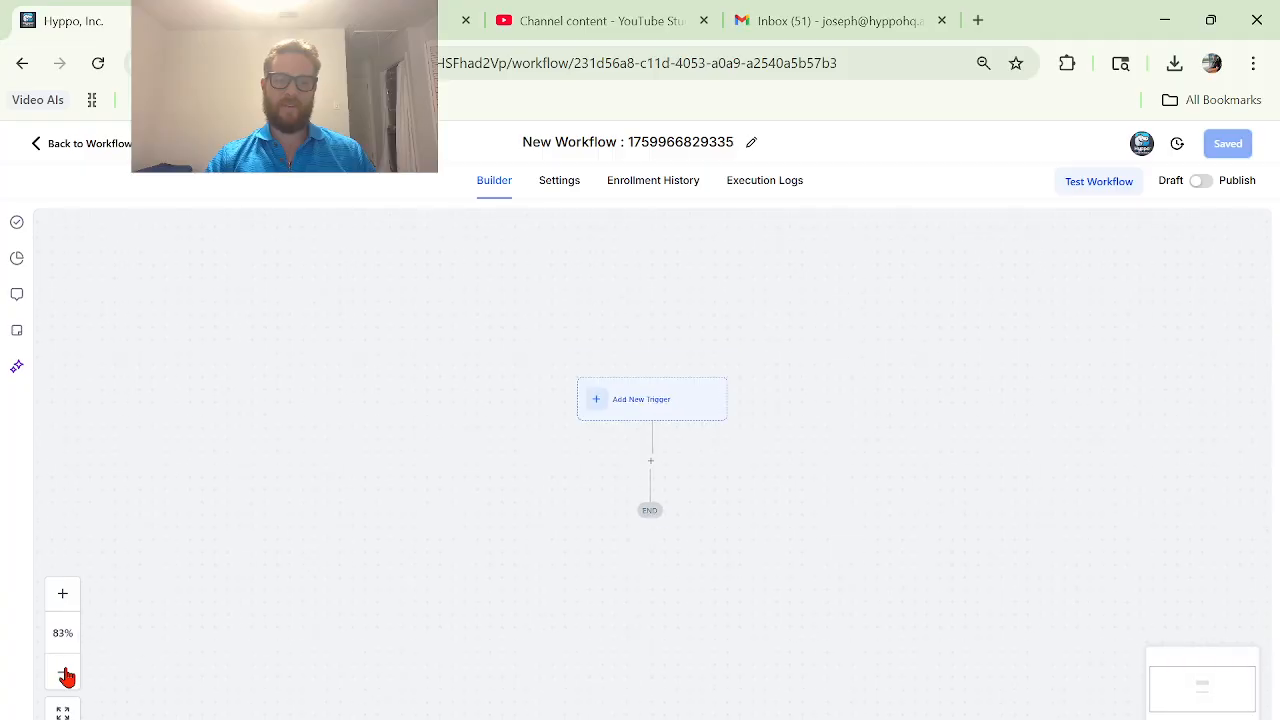
{"action": "left_click", "coordinate": [65, 672]}
{"action": "left_click", "coordinate": [65, 672]}
{"action": "left_click", "coordinate": [62, 597]}
{"action": "left_click", "coordinate": [62, 597]}
{"action": "left_click", "coordinate": [62, 597]}
{"action": "left_click", "coordinate": [62, 597]}
{"action": "double_click", "coordinate": [62, 597]}
{"action": "left_click", "coordinate": [62, 597]}
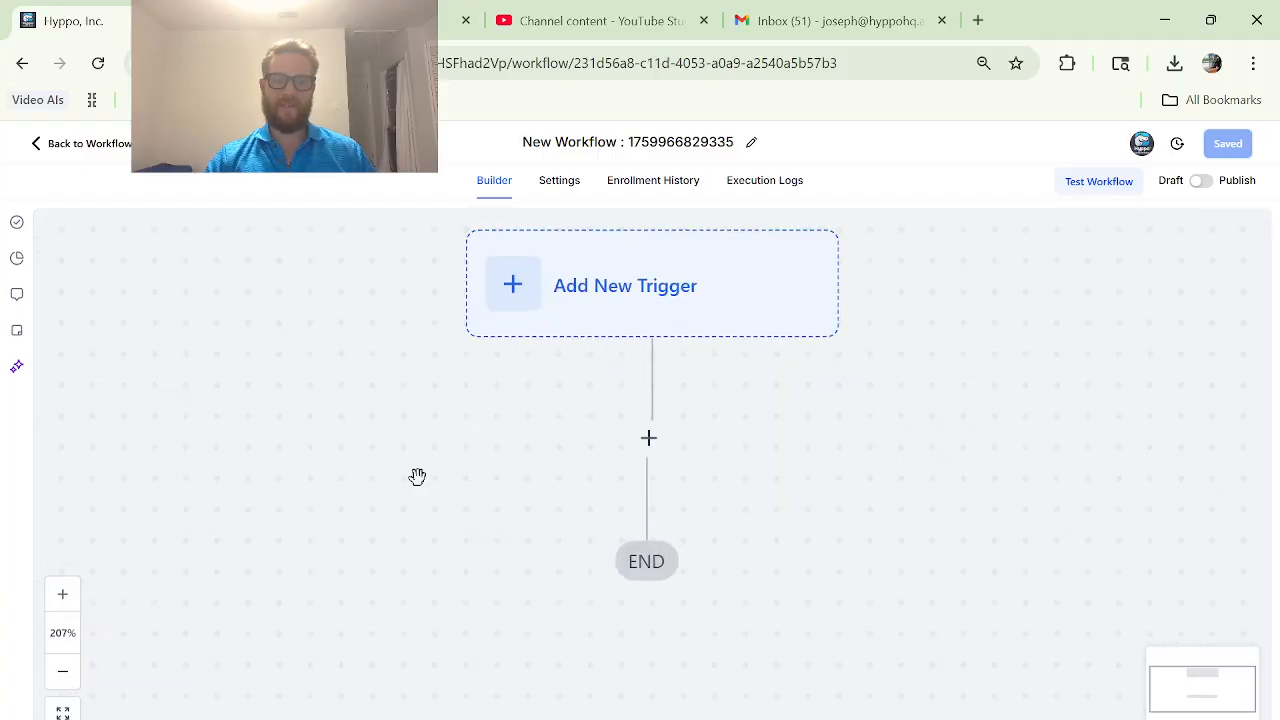
{"action": "left_click", "coordinate": [682, 330]}
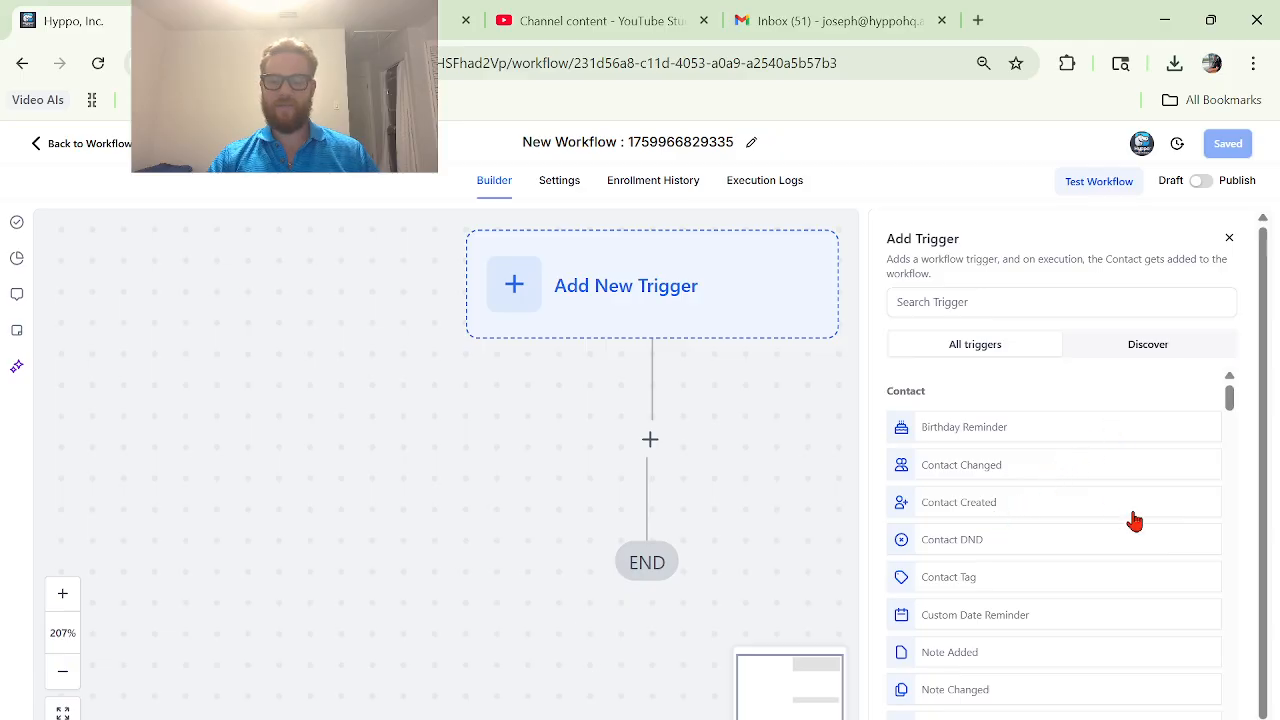
{"action": "left_click", "coordinate": [1032, 503]}
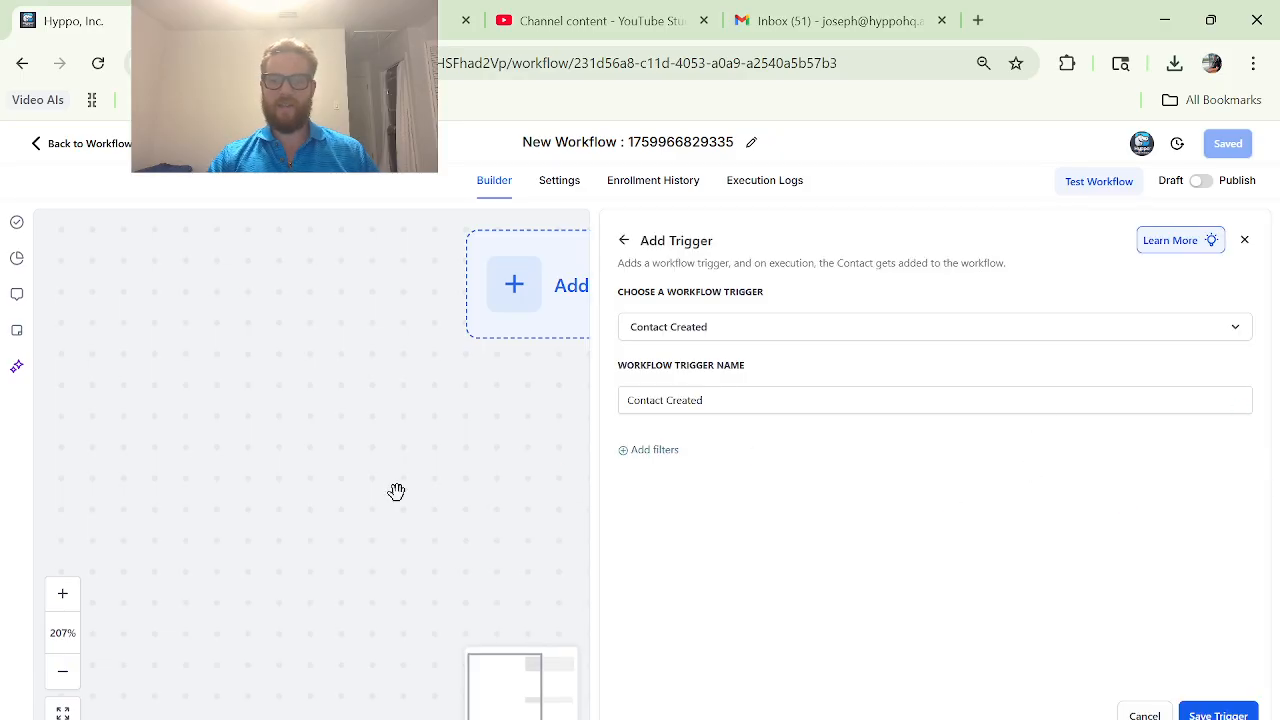
{"action": "left_click_drag", "start_coordinate": [396, 491], "coordinate": [23, 530]}
{"action": "left_click", "coordinate": [648, 450]}
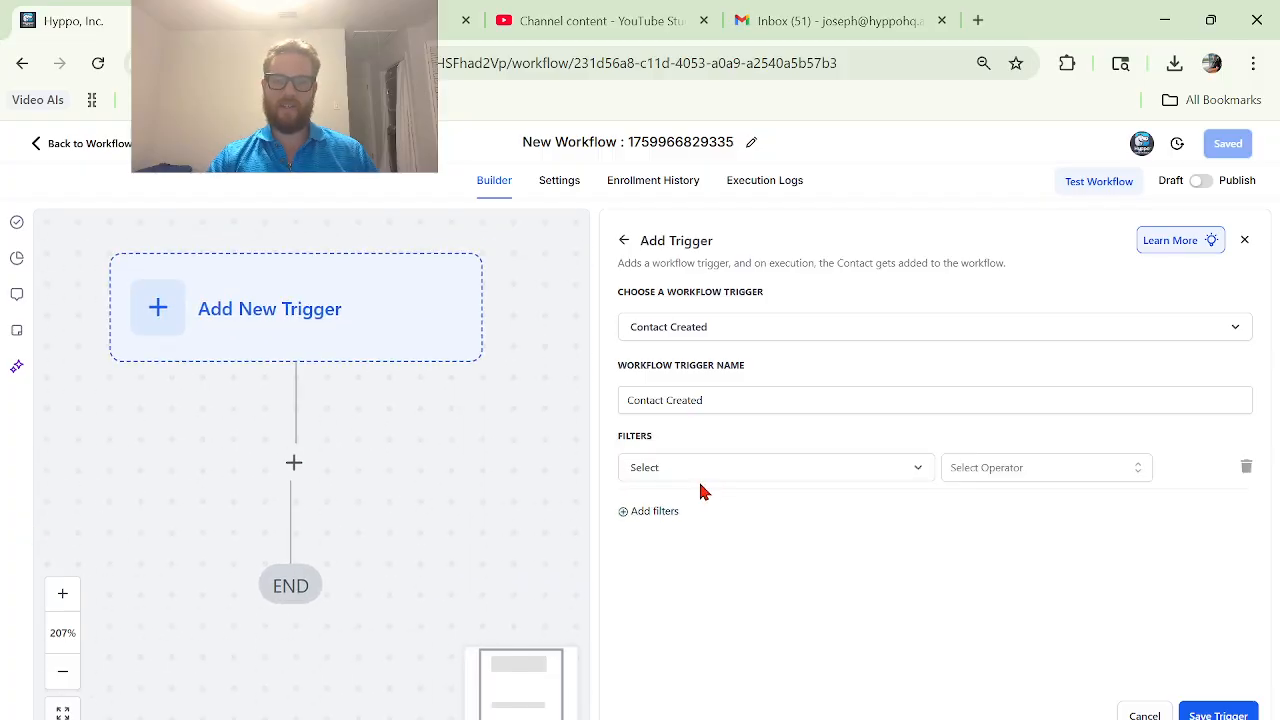
{"action": "left_click", "coordinate": [701, 477]}
{"action": "left_click", "coordinate": [1230, 472]}
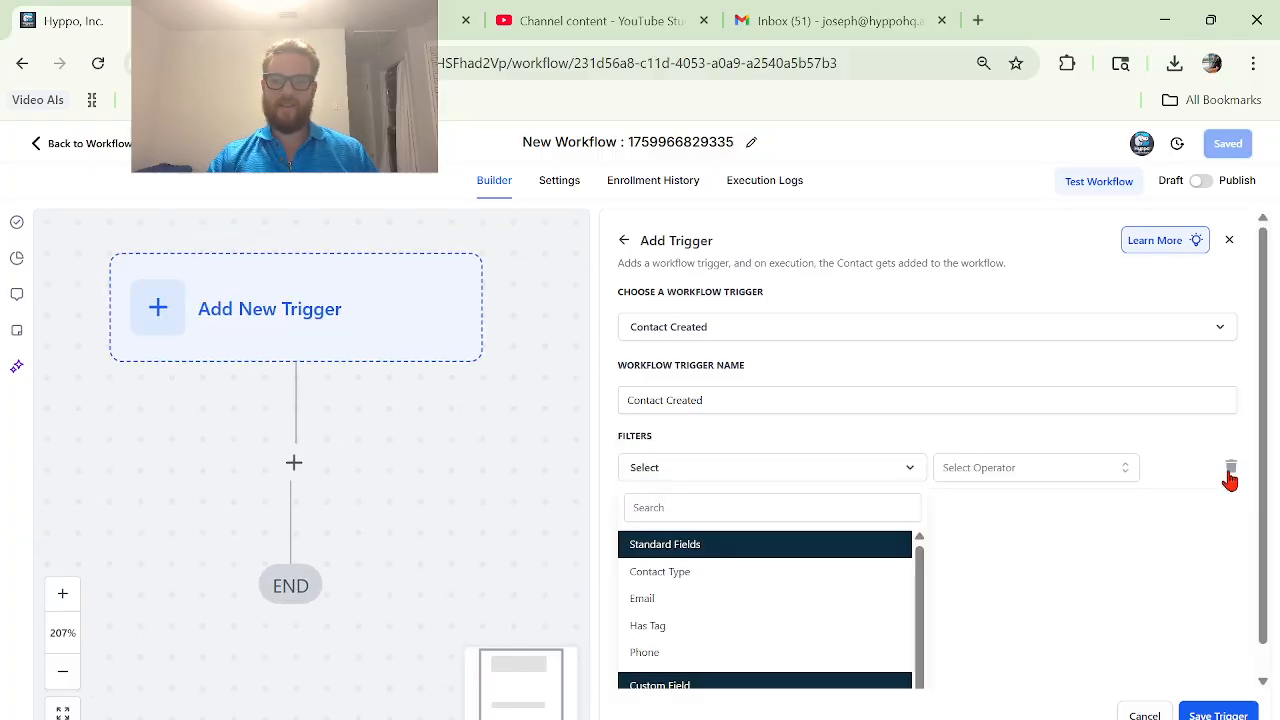
{"action": "left_click", "coordinate": [664, 451]}
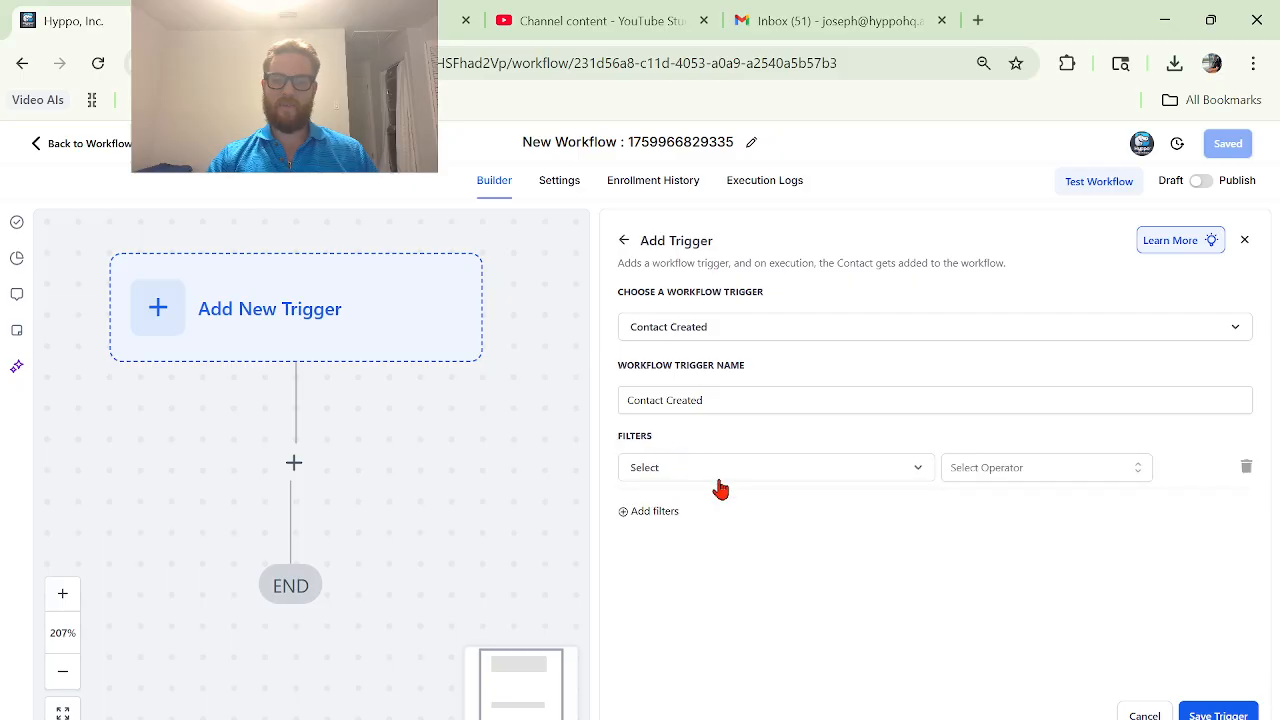
{"action": "left_click", "coordinate": [743, 467]}
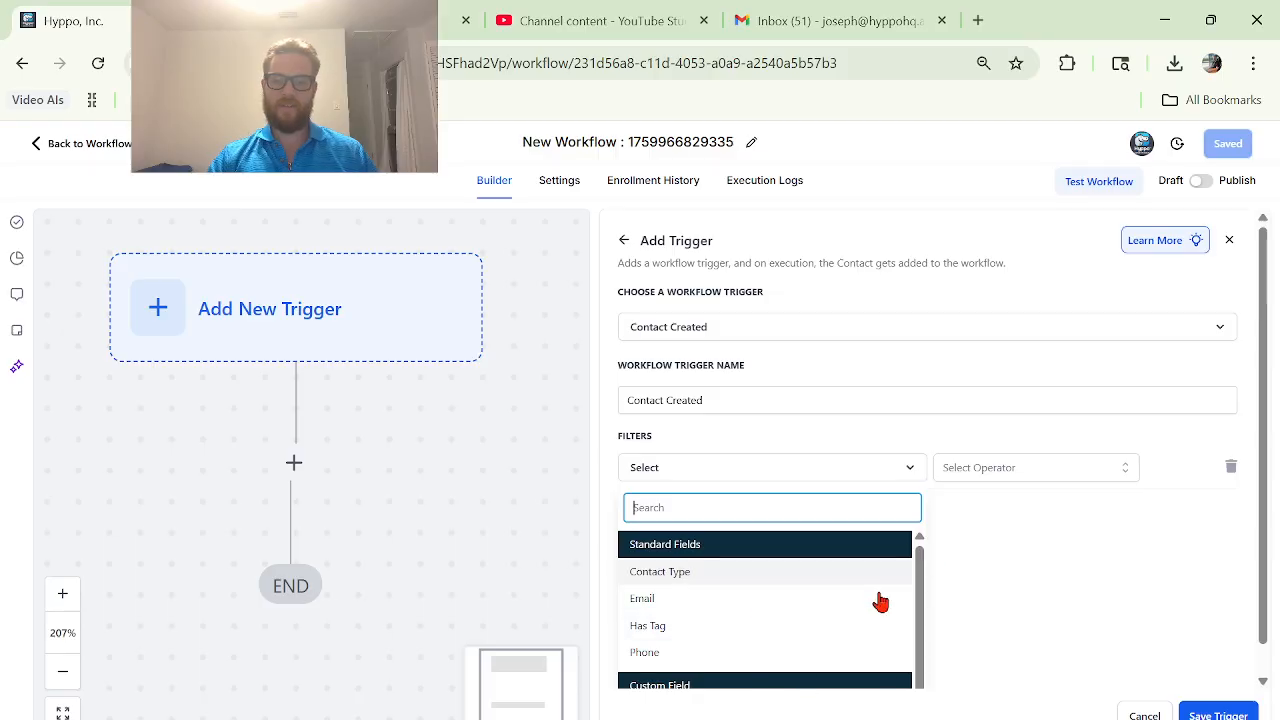
{"action": "scroll", "coordinate": [878, 600], "scroll_direction": "down", "scroll_amount": 1}
{"action": "left_click", "coordinate": [1158, 553]}
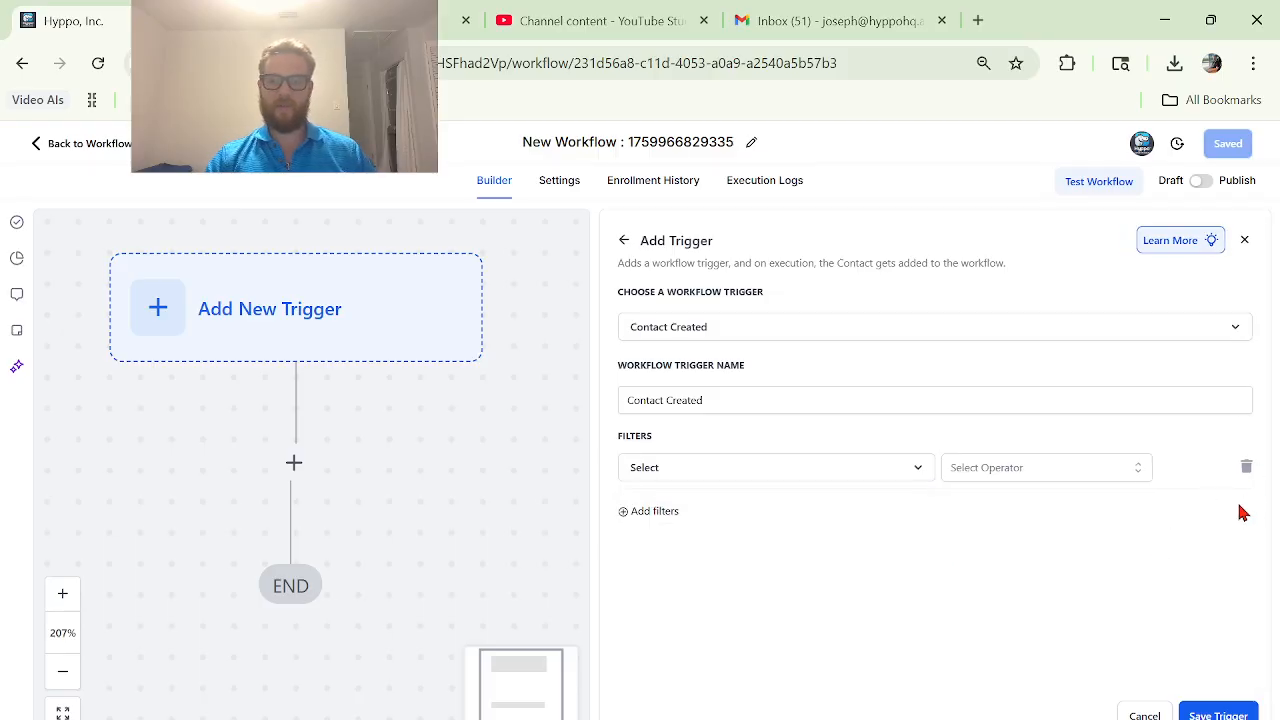
{"action": "left_click", "coordinate": [1245, 470]}
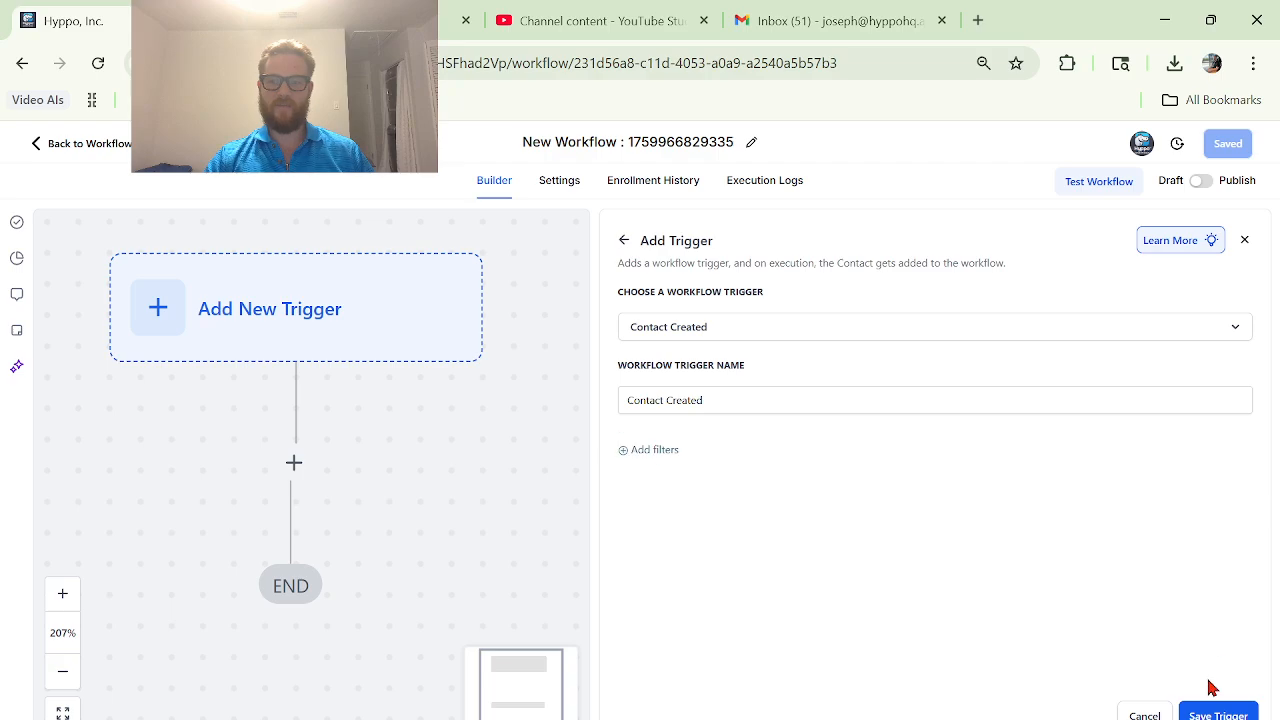
- Save the Contact Created trigger and add a Create/Update Opportunity action to the workflow
{"action": "left_click", "coordinate": [1210, 714]}
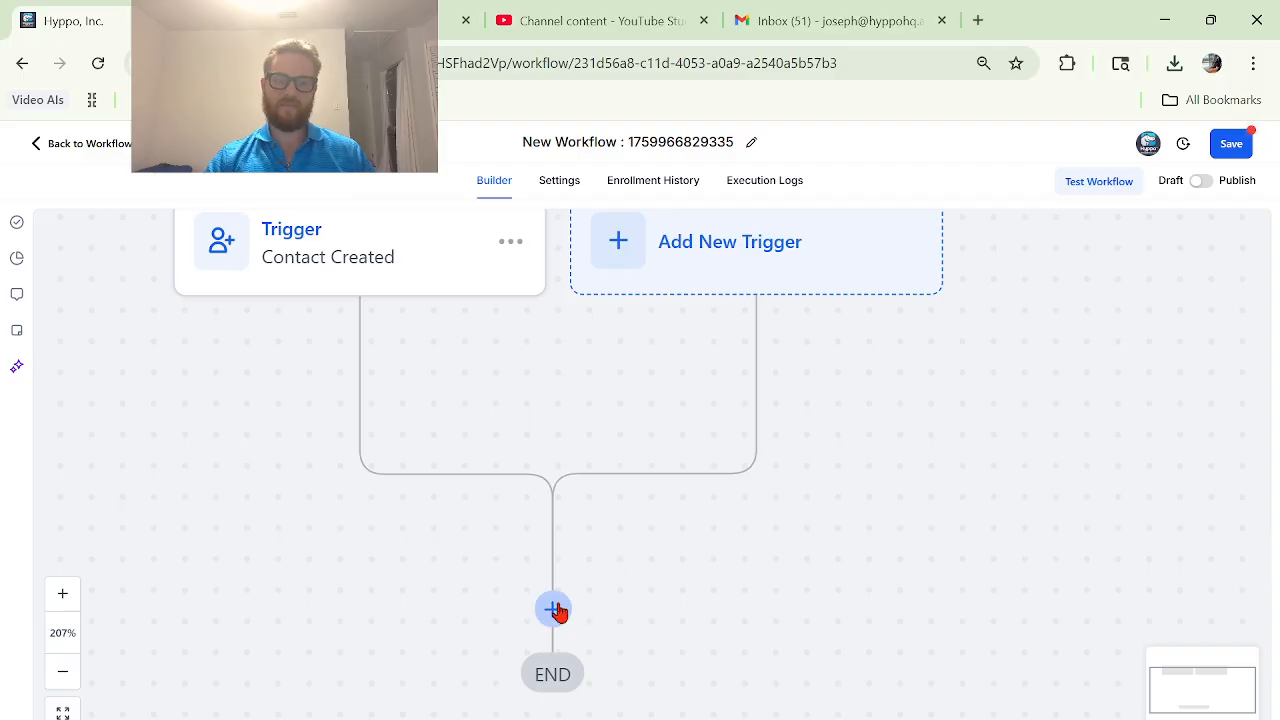
{"action": "left_click", "coordinate": [554, 609]}
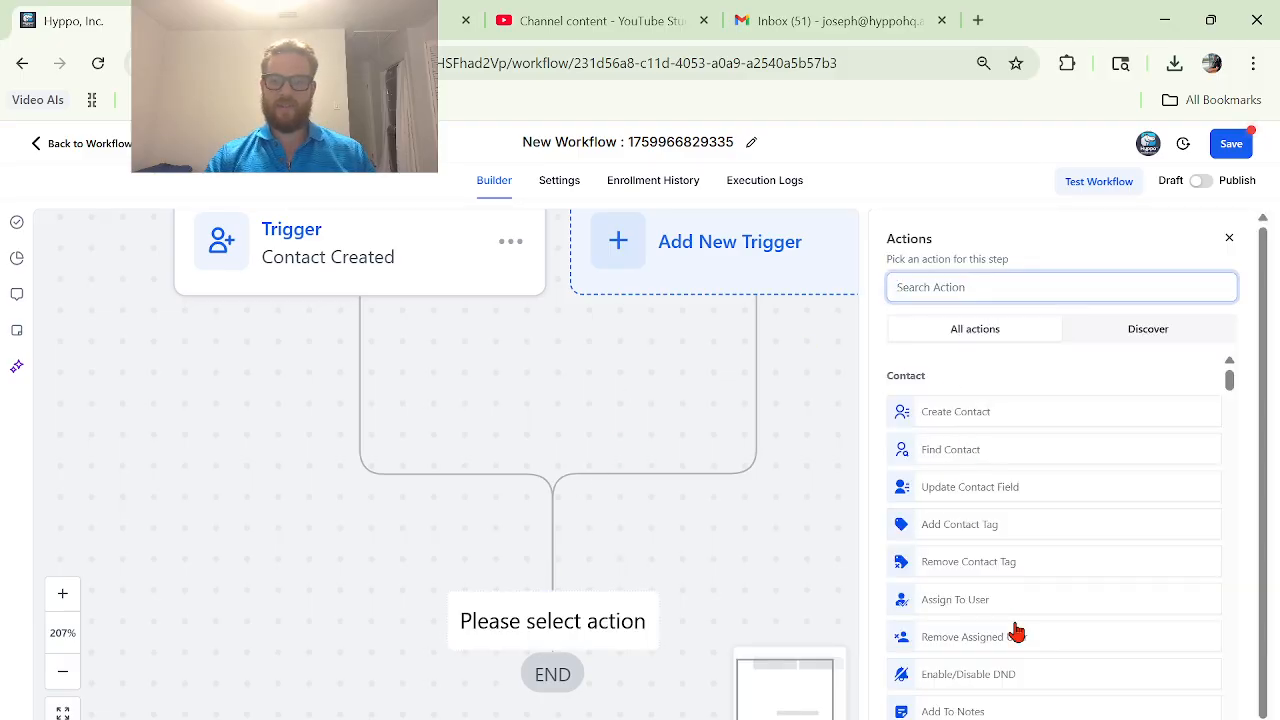
{"action": "type", "text": "oppor"}
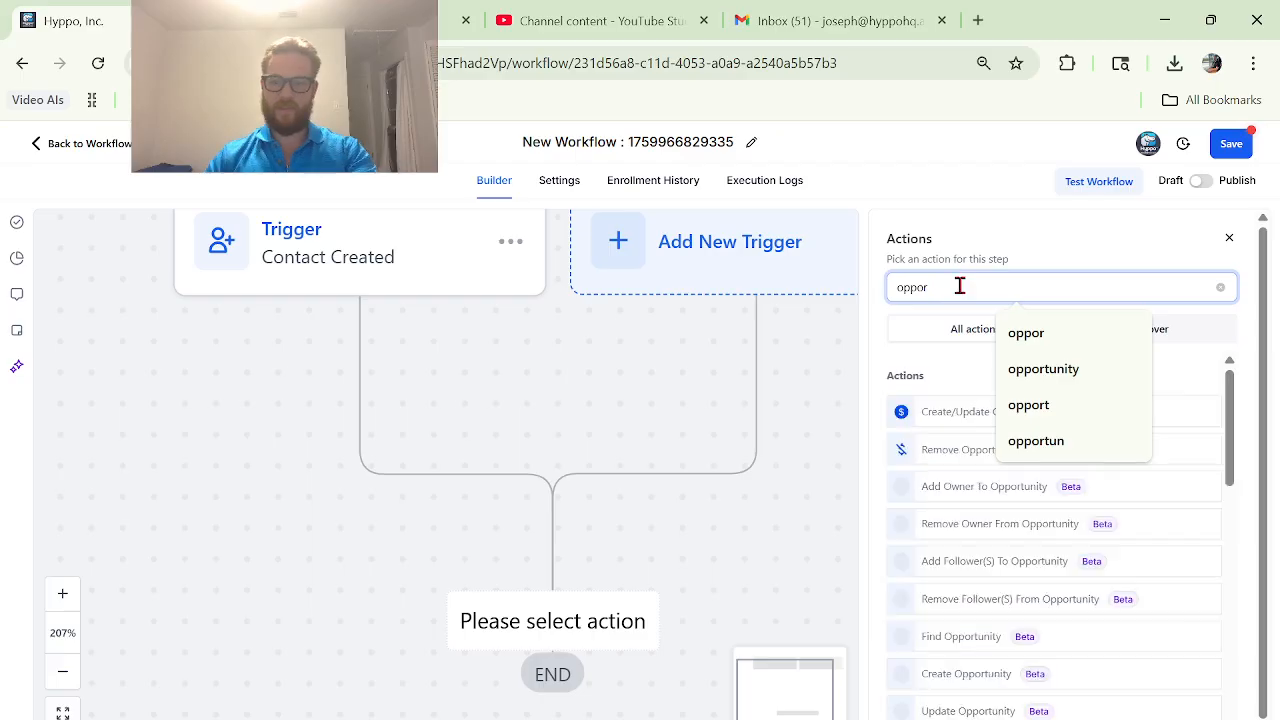
{"action": "left_click", "coordinate": [900, 412]}
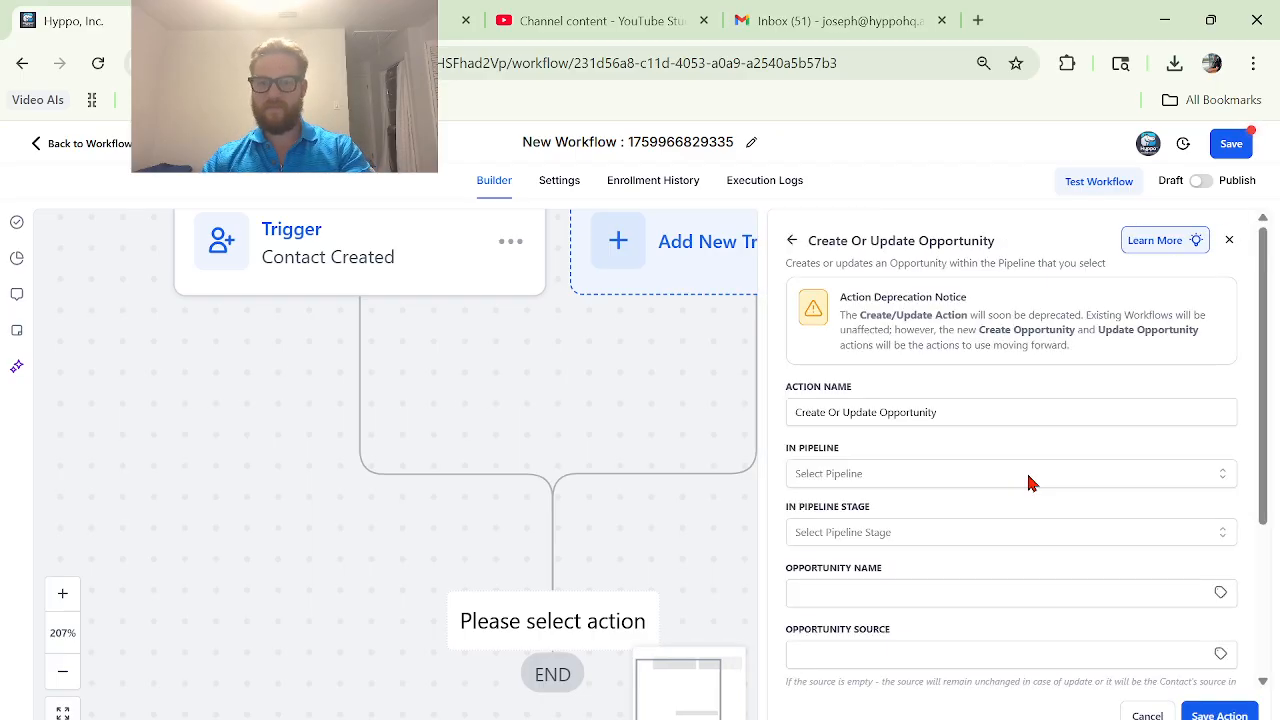
- Set the opportunity action's pipeline to Lead Pipeline and its stage to Cold Lead
{"action": "left_click", "coordinate": [926, 473]}
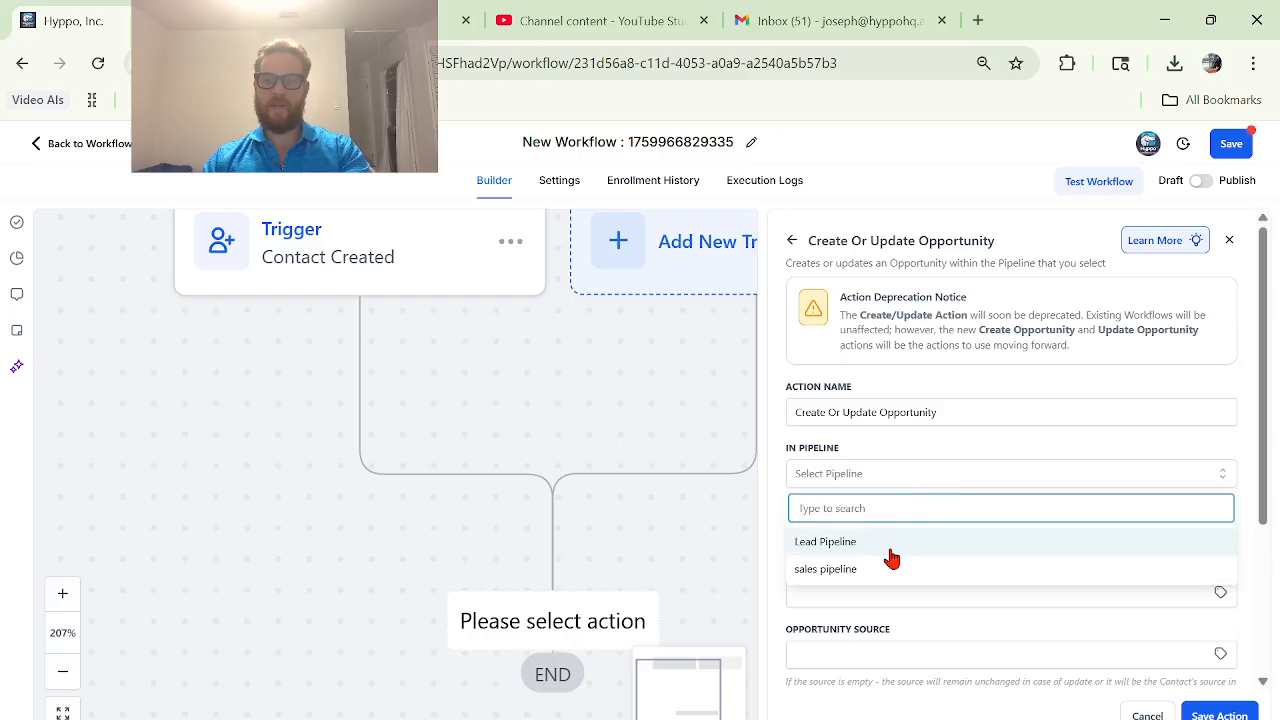
{"action": "left_click", "coordinate": [888, 548]}
{"action": "left_click", "coordinate": [1025, 540]}
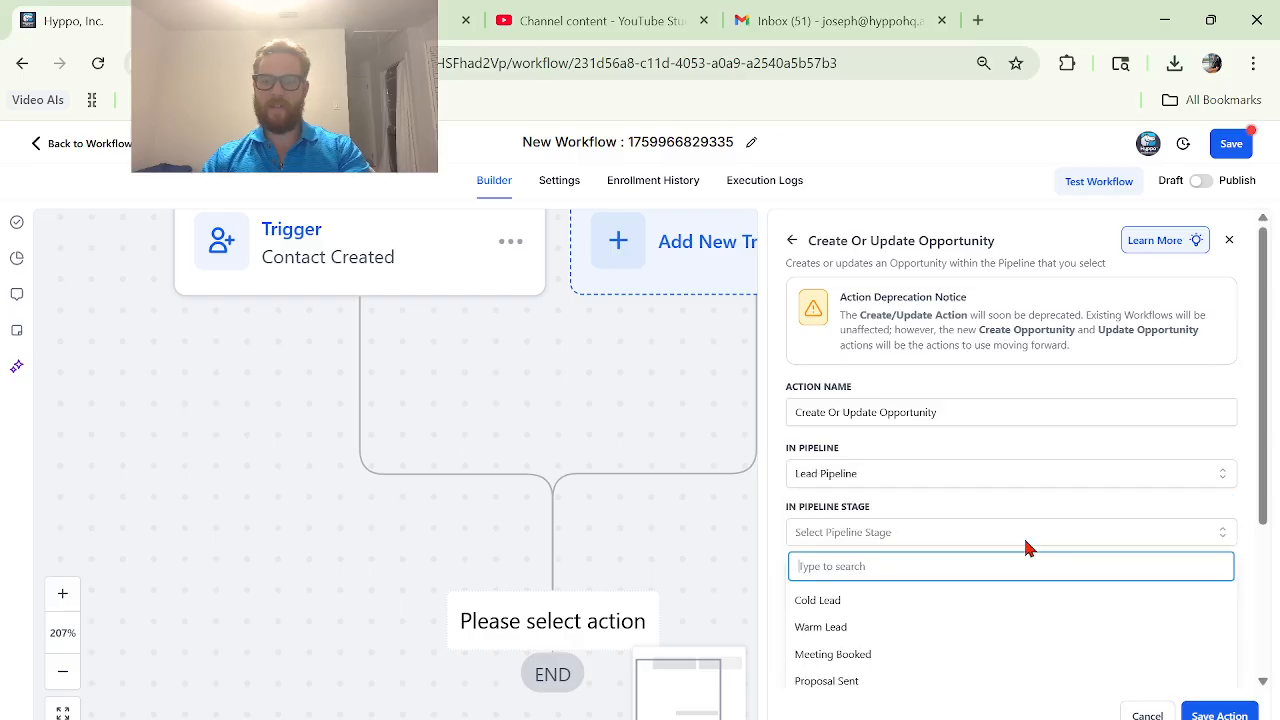
{"action": "left_click", "coordinate": [971, 604]}
- Fill the opportunity name with the contact's full name custom value, {{contact.name}}
{"action": "scroll", "coordinate": [1006, 562], "scroll_direction": "down", "scroll_amount": 1}
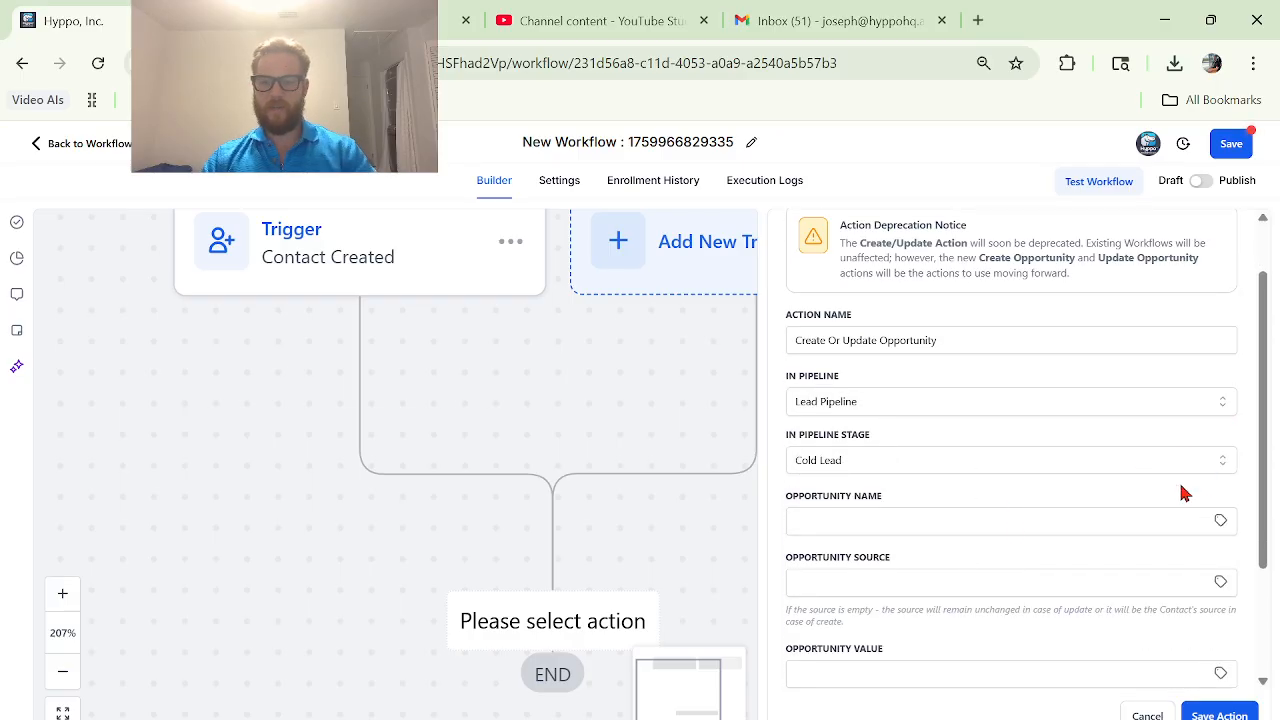
{"action": "scroll", "coordinate": [1178, 442], "scroll_direction": "down", "scroll_amount": 2}
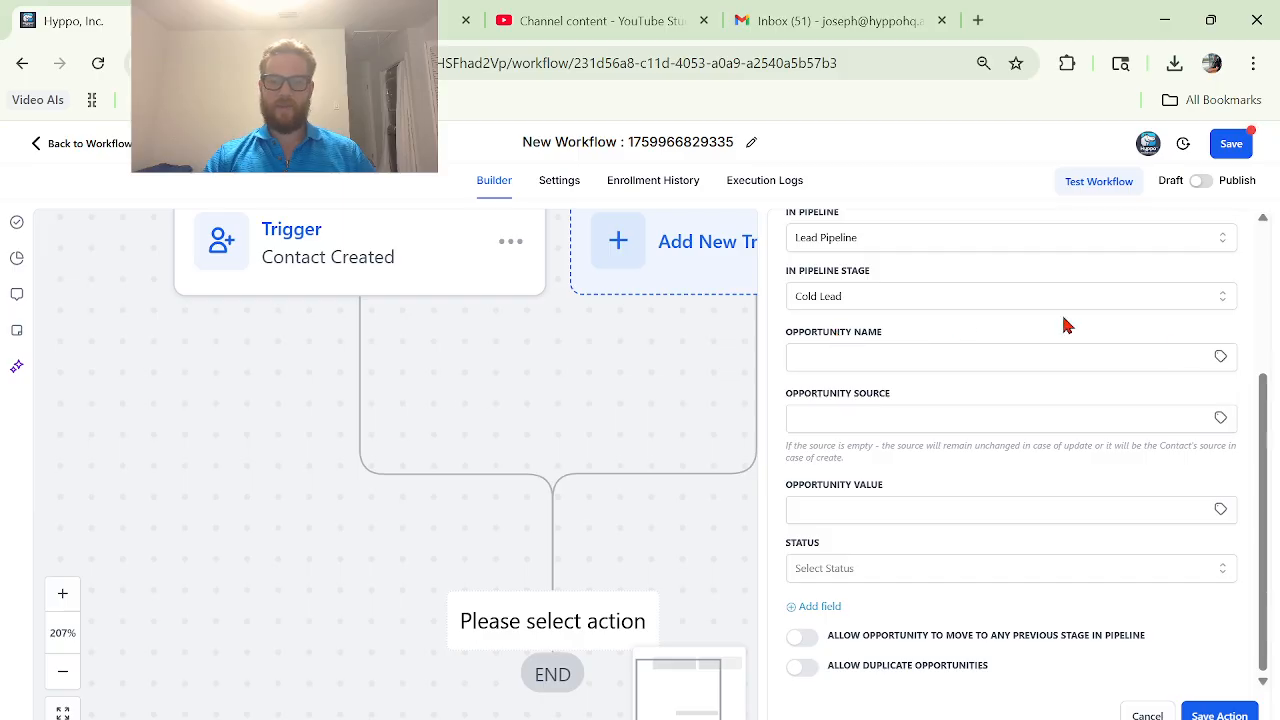
{"action": "left_click", "coordinate": [1220, 357]}
{"action": "left_click", "coordinate": [1110, 405]}
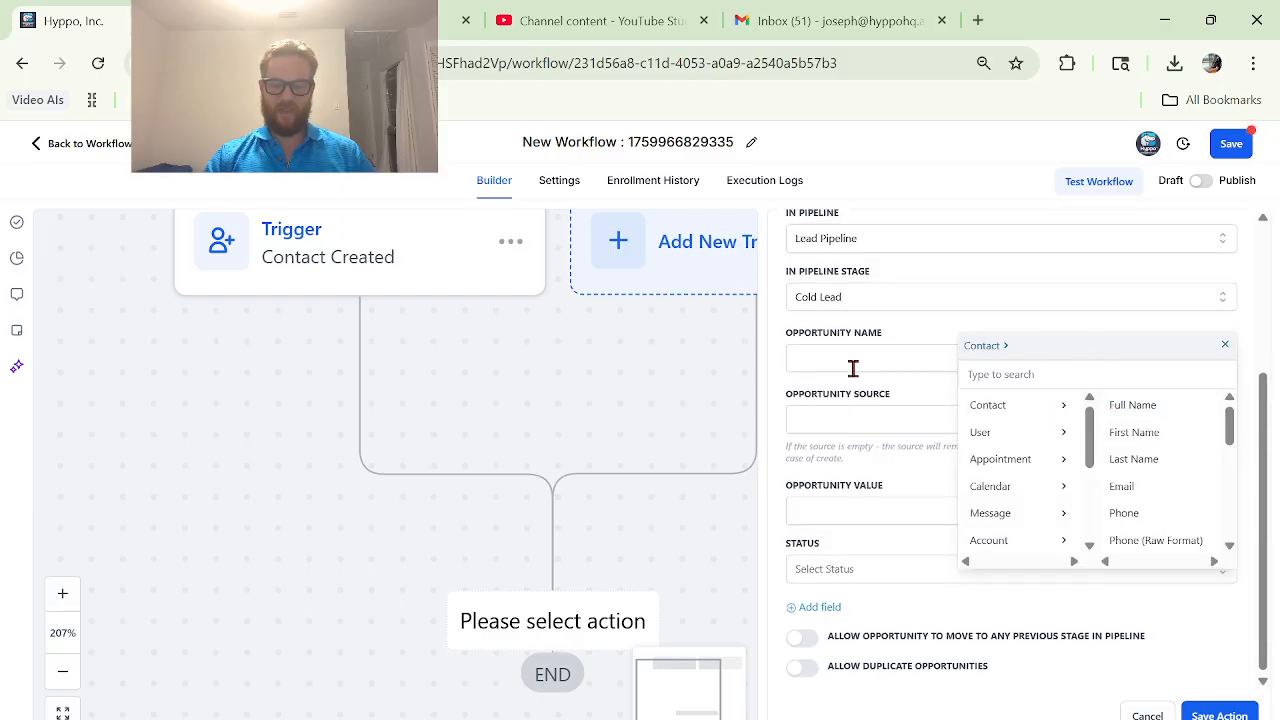
{"action": "right_click", "coordinate": [1137, 420]}
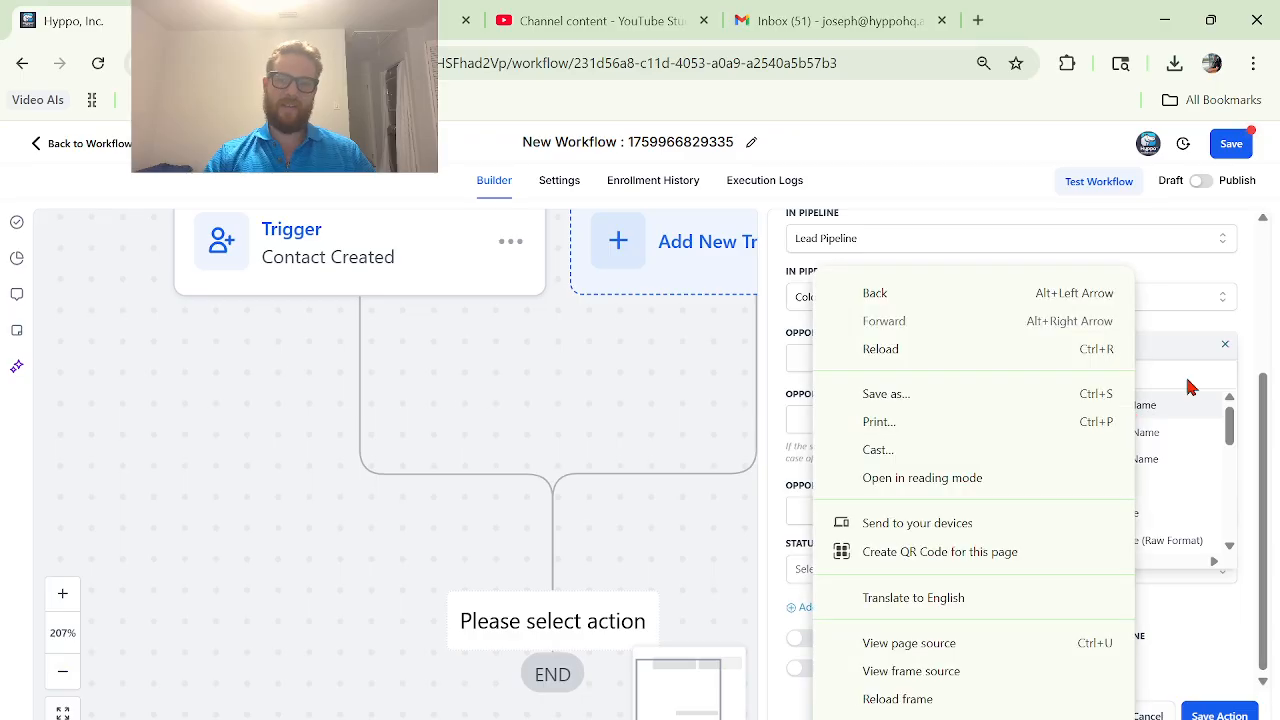
{"action": "key", "text": "Escape"}
{"action": "left_click", "coordinate": [1225, 347]}
{"action": "left_click", "coordinate": [1223, 357]}
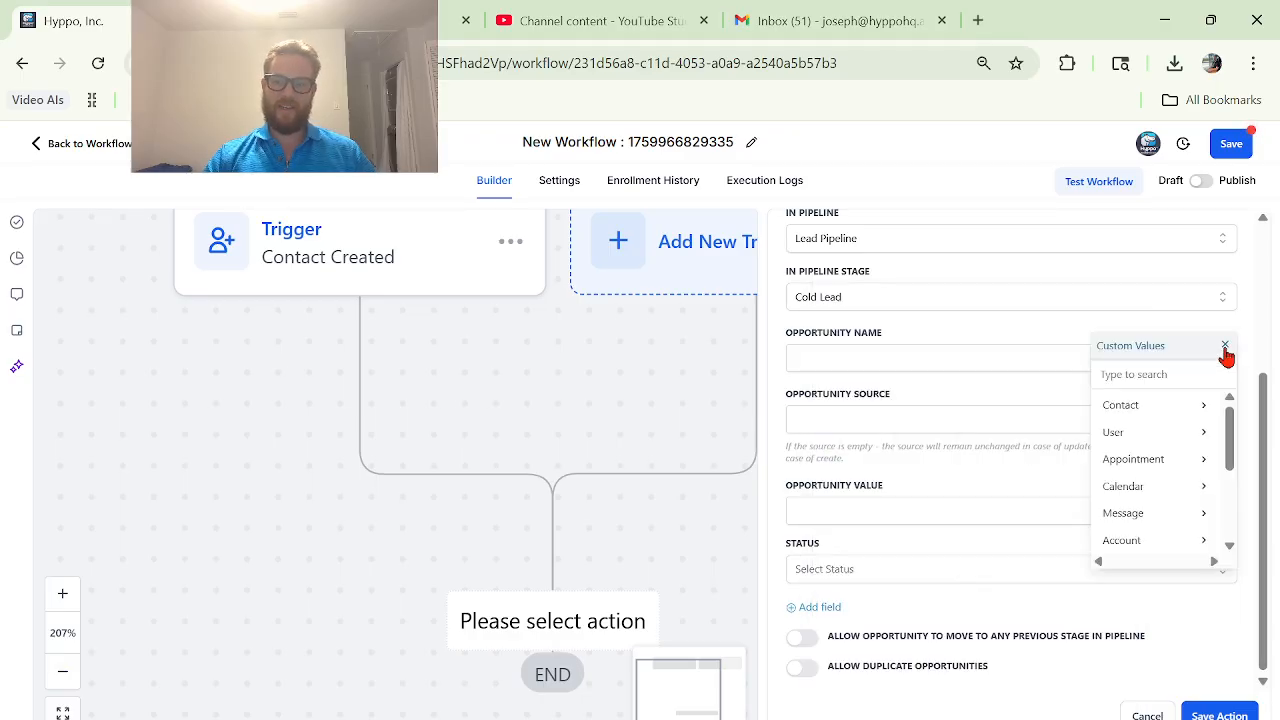
{"action": "left_click", "coordinate": [1223, 352]}
{"action": "left_click", "coordinate": [1223, 362]}
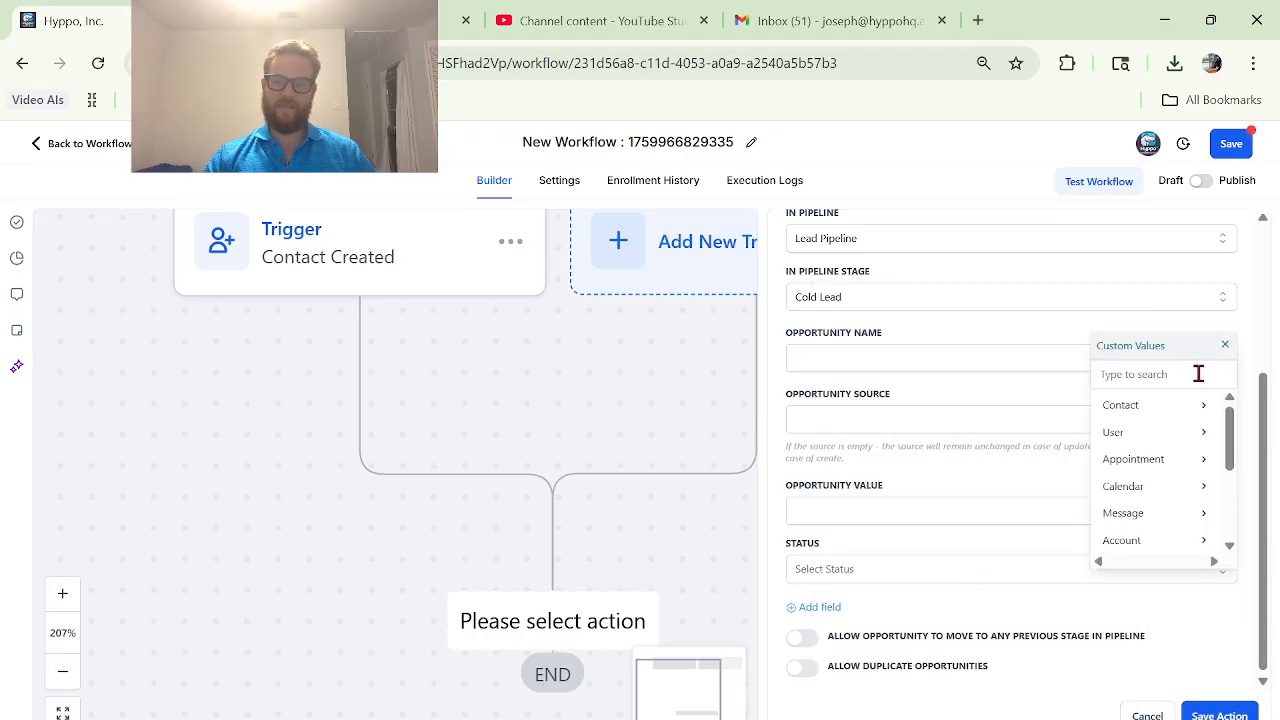
{"action": "left_click", "coordinate": [1160, 408]}
{"action": "left_click", "coordinate": [1160, 408]}
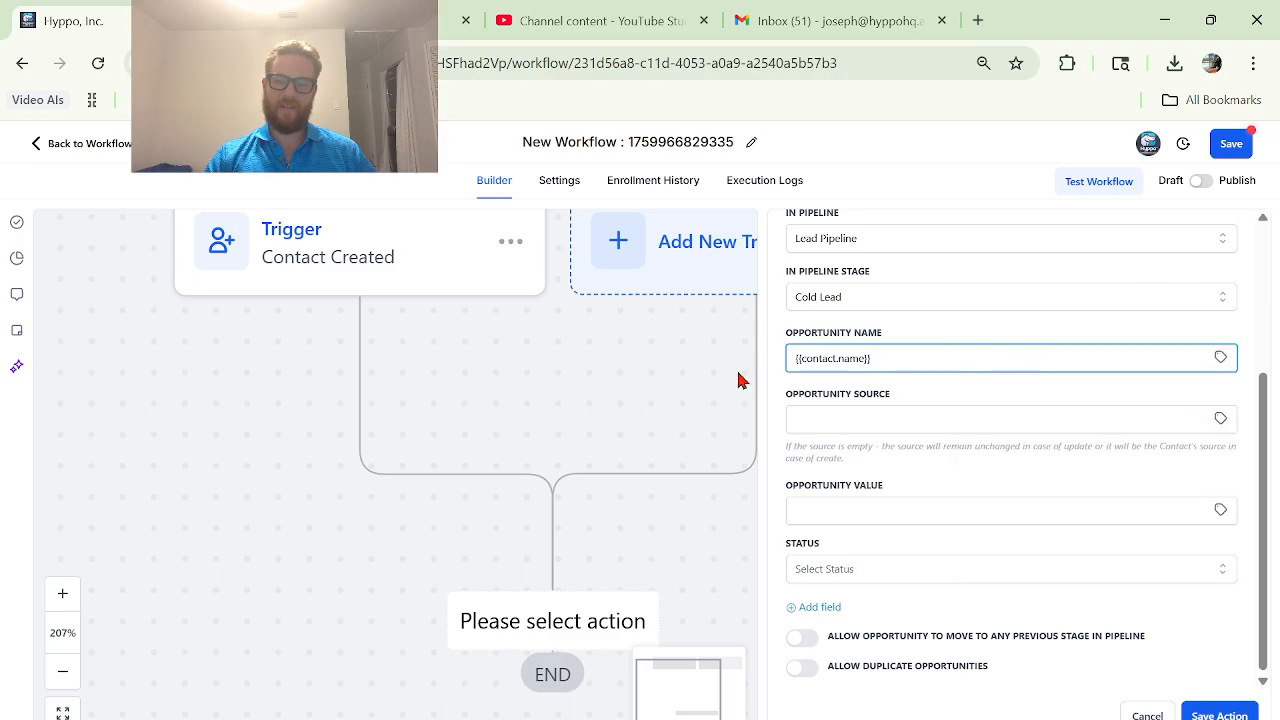
{"action": "left_click", "coordinate": [1058, 410]}
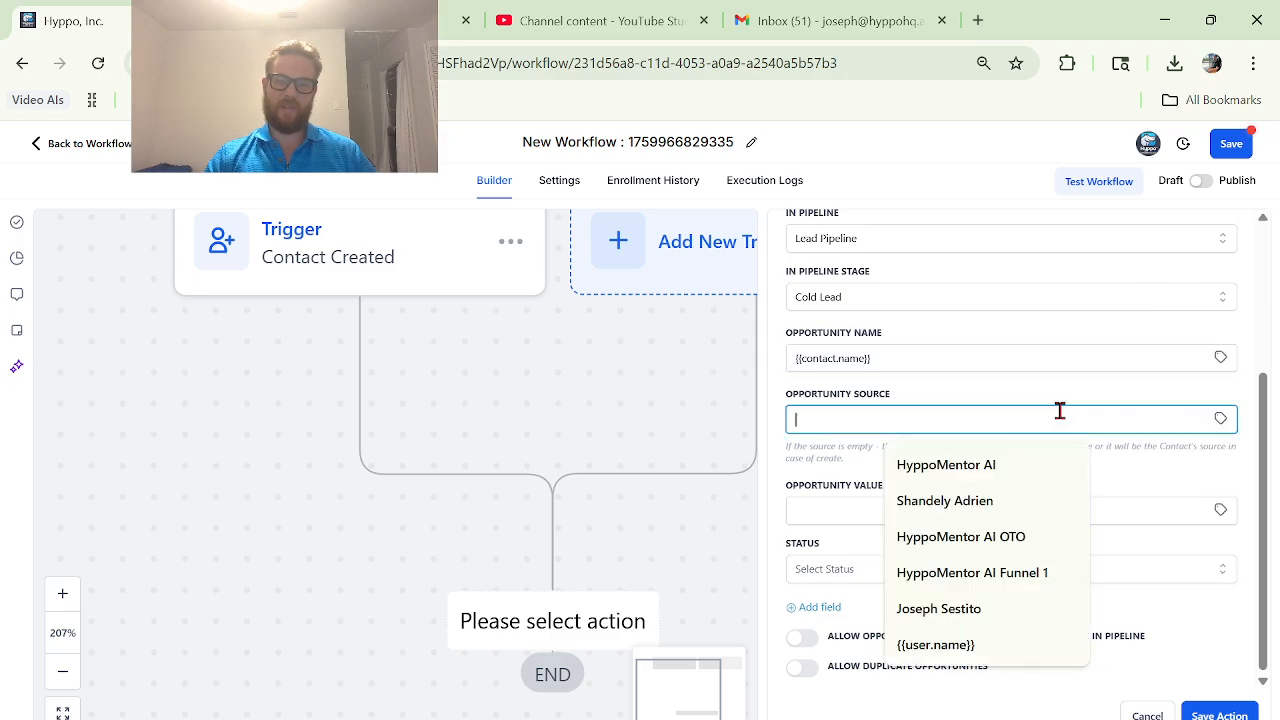
{"action": "left_click", "coordinate": [1220, 418]}
{"action": "left_click", "coordinate": [966, 417]}
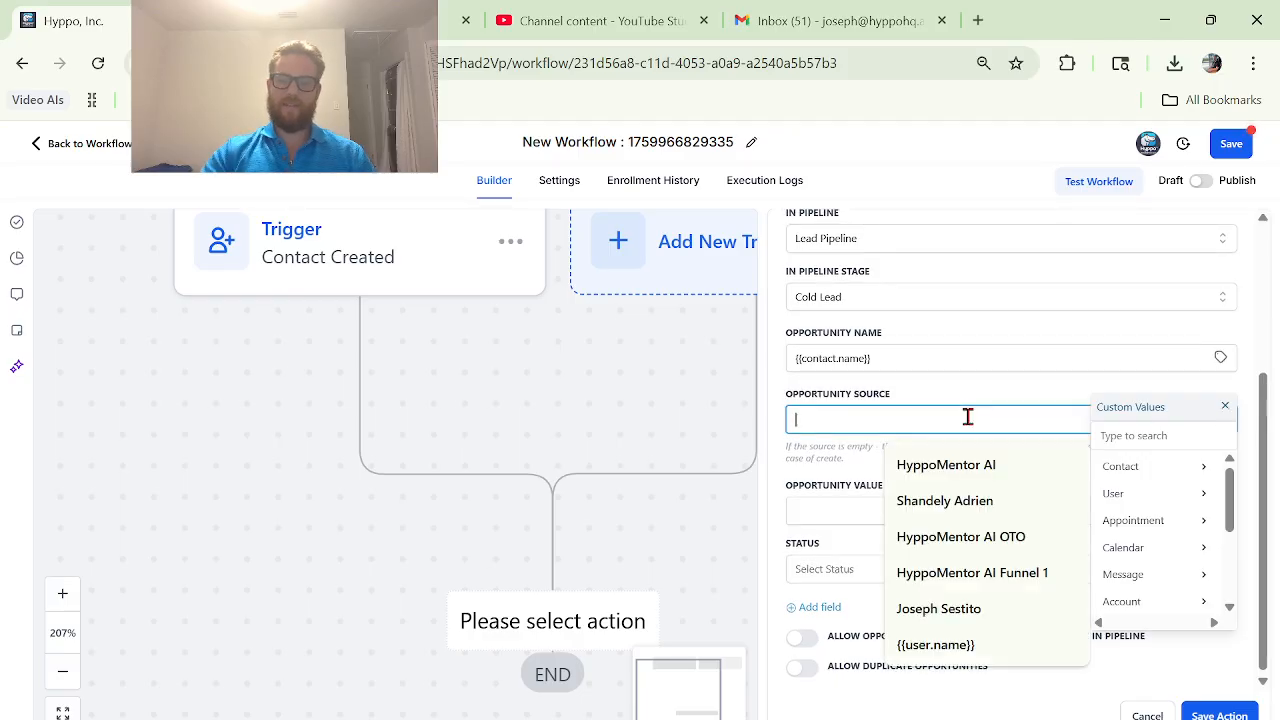
{"action": "type", "text": "Lea"}
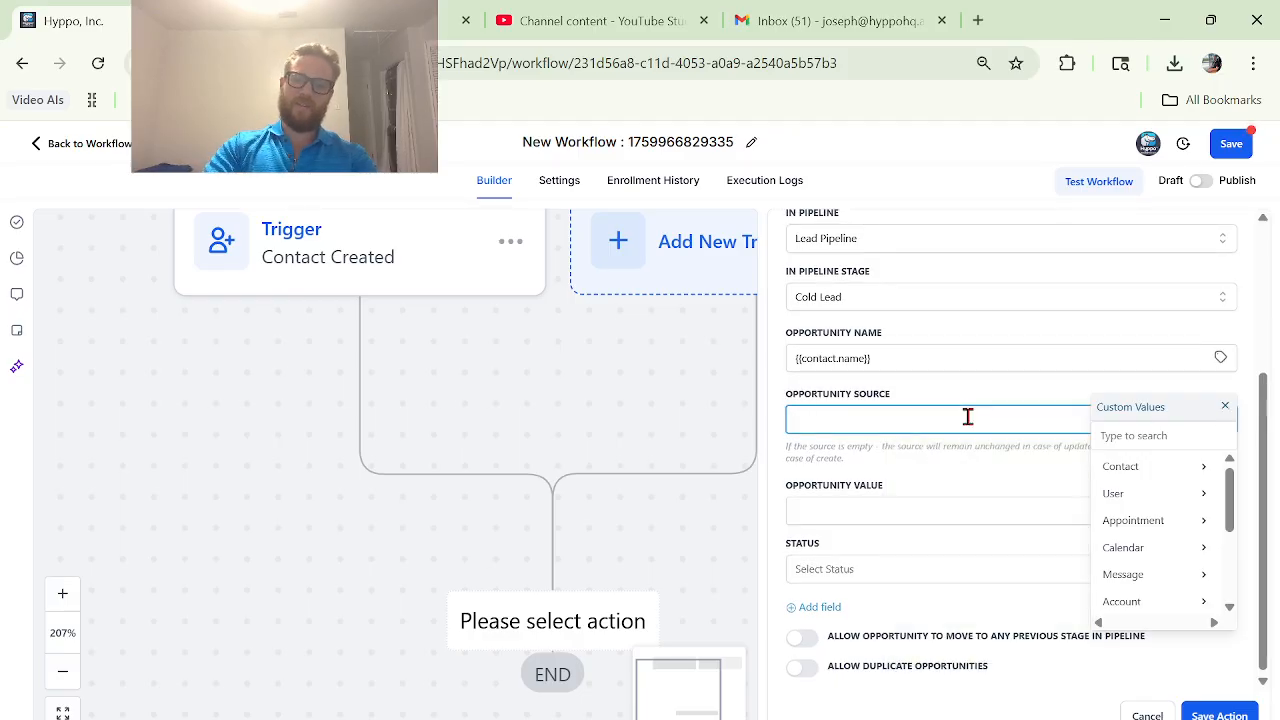
{"action": "left_click", "coordinate": [1225, 406]}
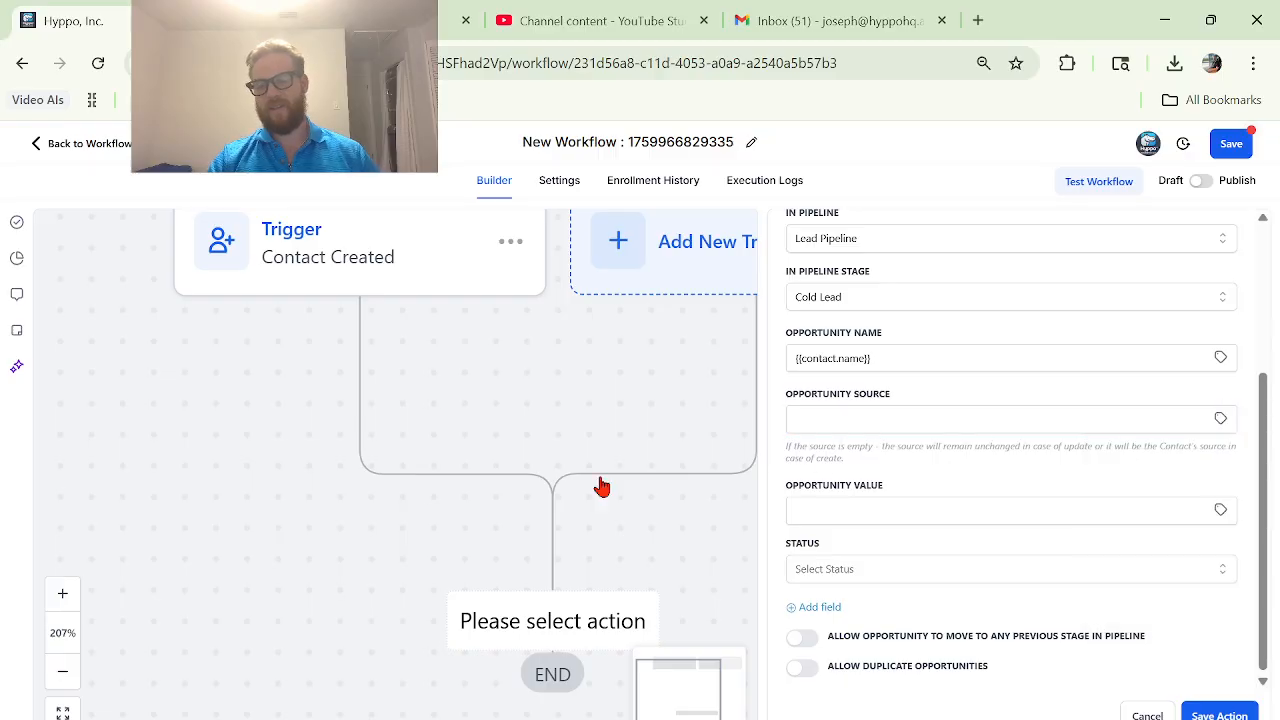
{"action": "left_click", "coordinate": [936, 513]}
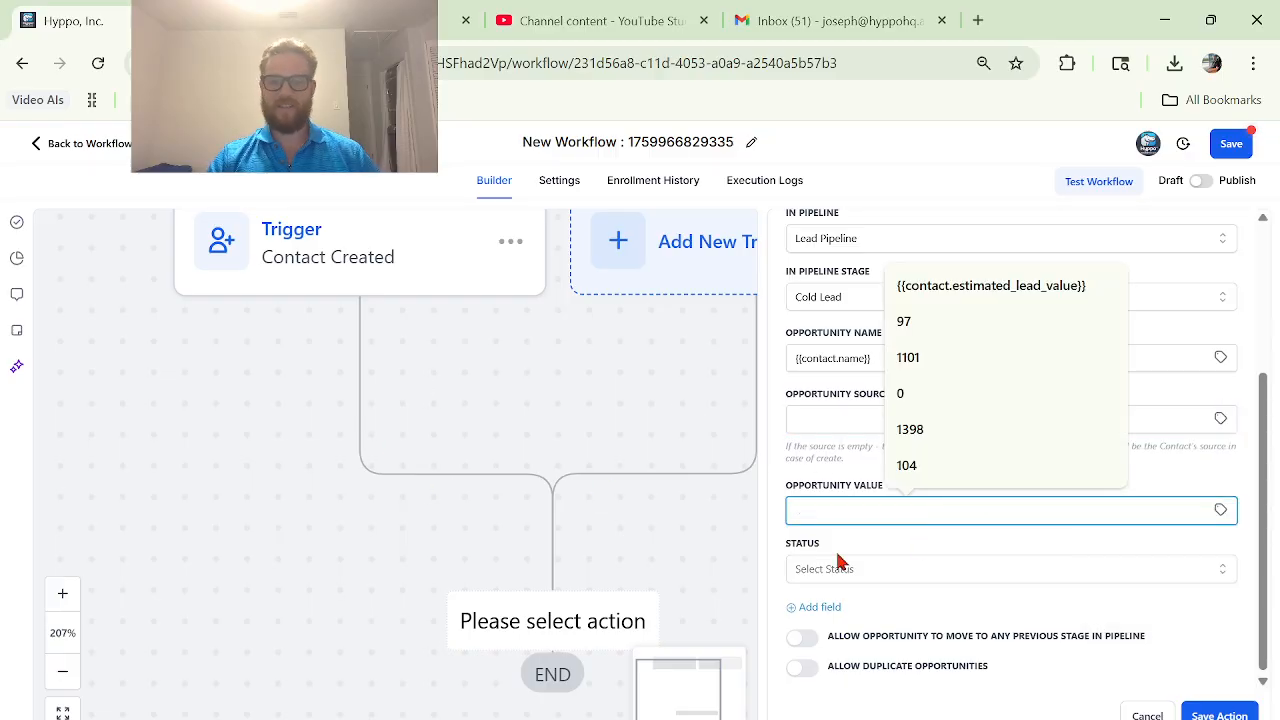
{"action": "left_click", "coordinate": [1124, 557]}
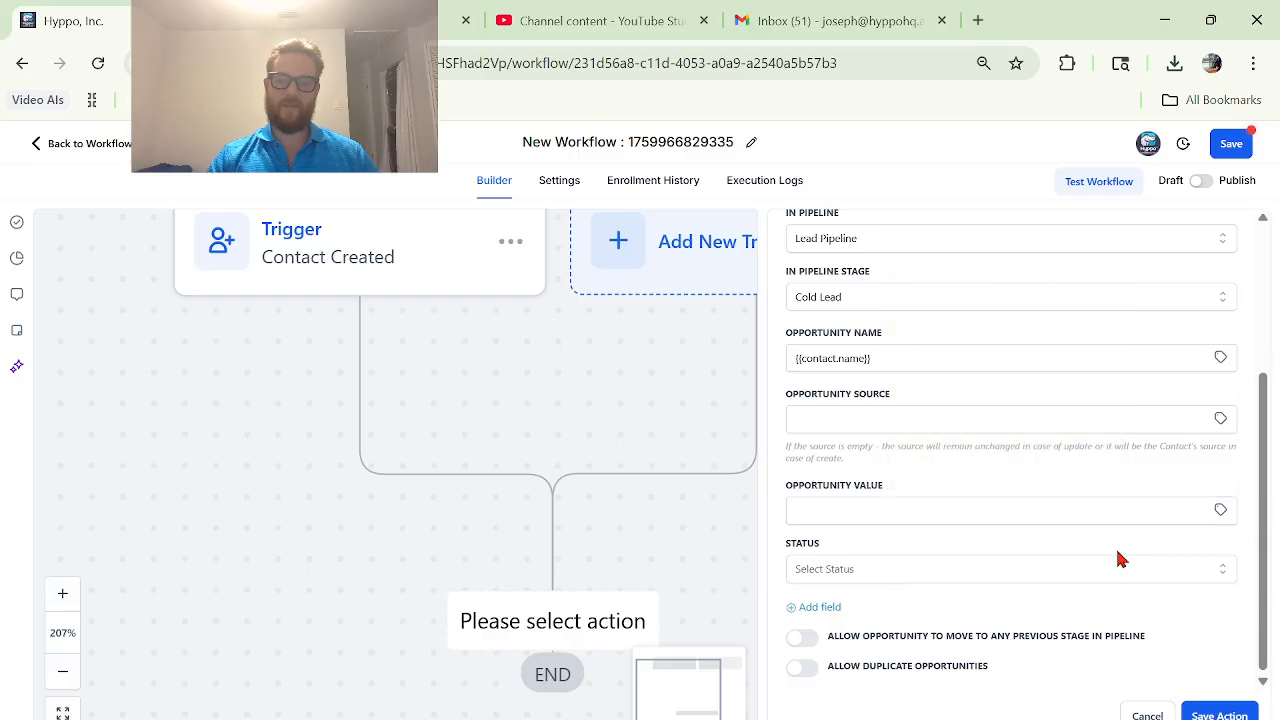
- Set the opportunity status to open and allow the opportunity to move to any previous stage in the pipeline
{"action": "left_click", "coordinate": [1045, 568]}
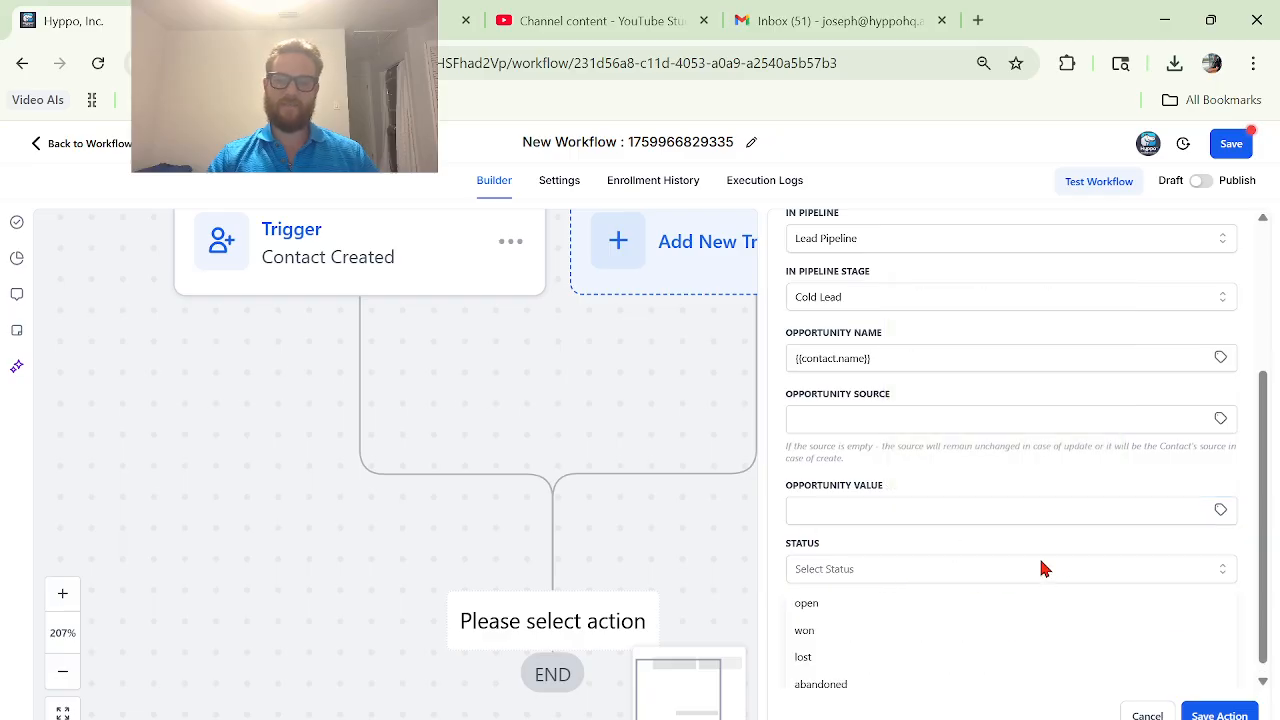
{"action": "left_click", "coordinate": [894, 604]}
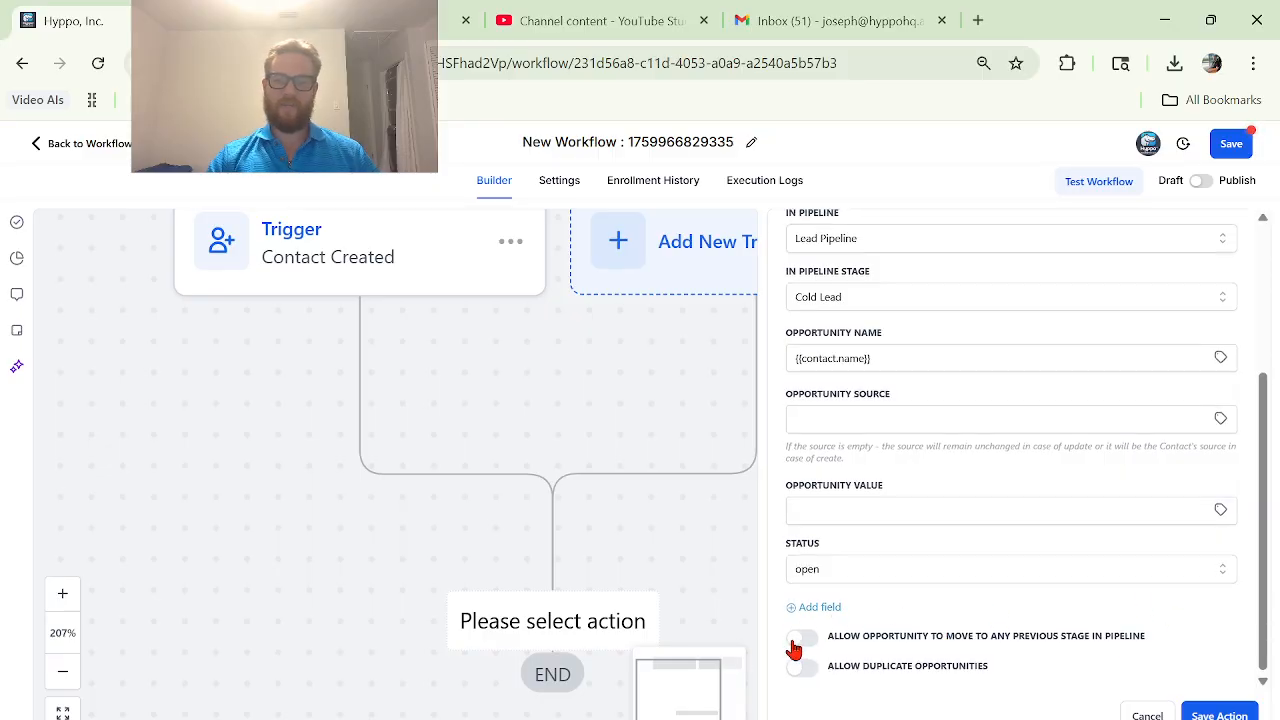
{"action": "left_click", "coordinate": [799, 642]}
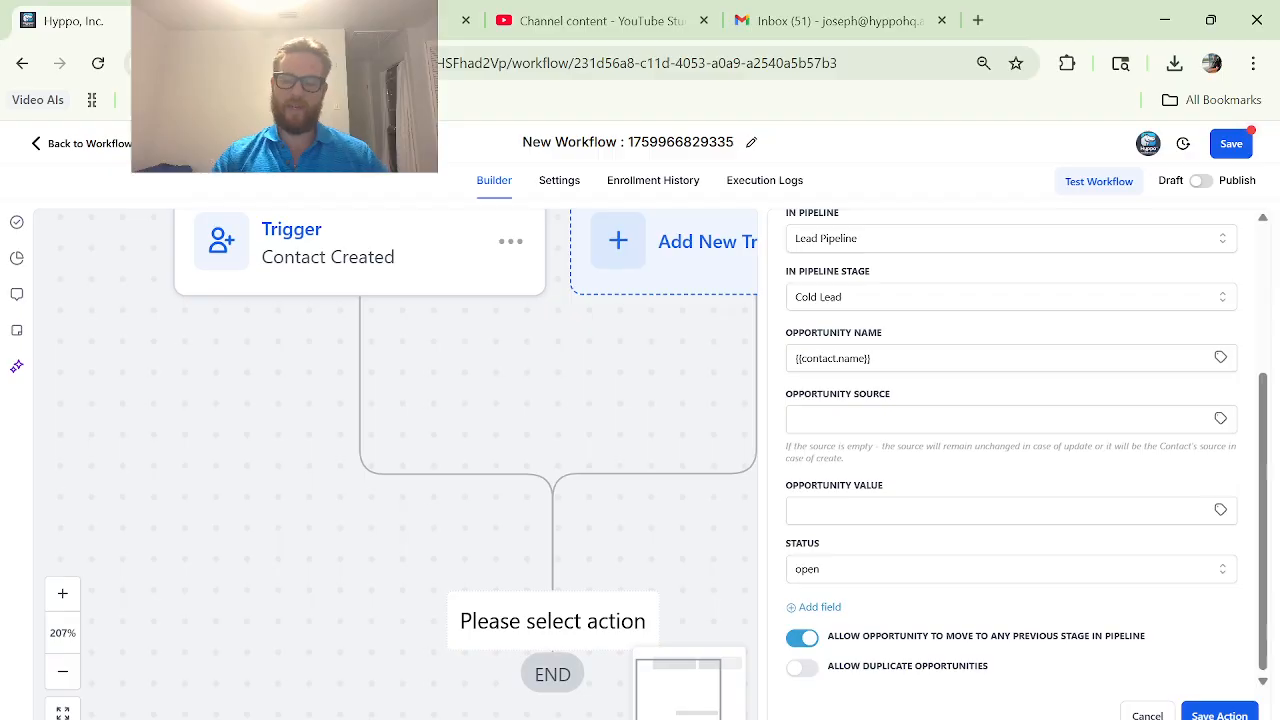
- Save the opportunity action and the workflow, and return to the workflow list
{"action": "left_click", "coordinate": [1219, 714]}
{"action": "left_click", "coordinate": [1231, 143]}
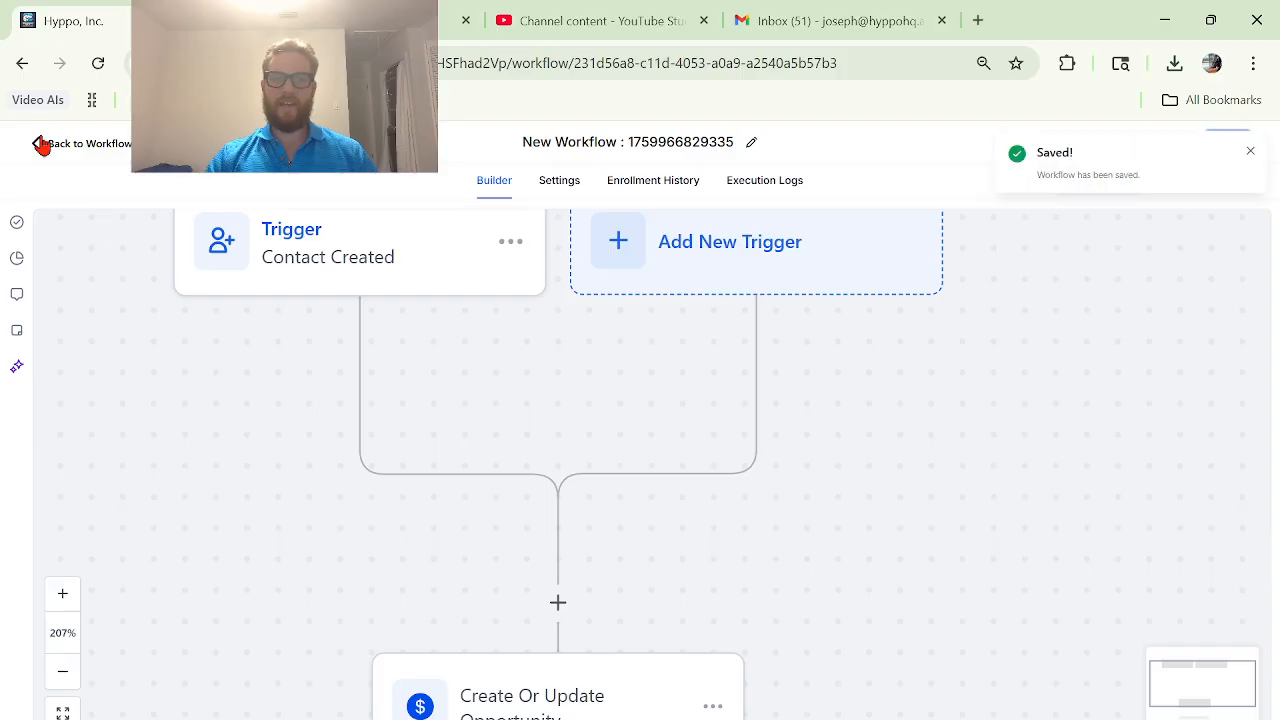
{"action": "left_click", "coordinate": [104, 152]}
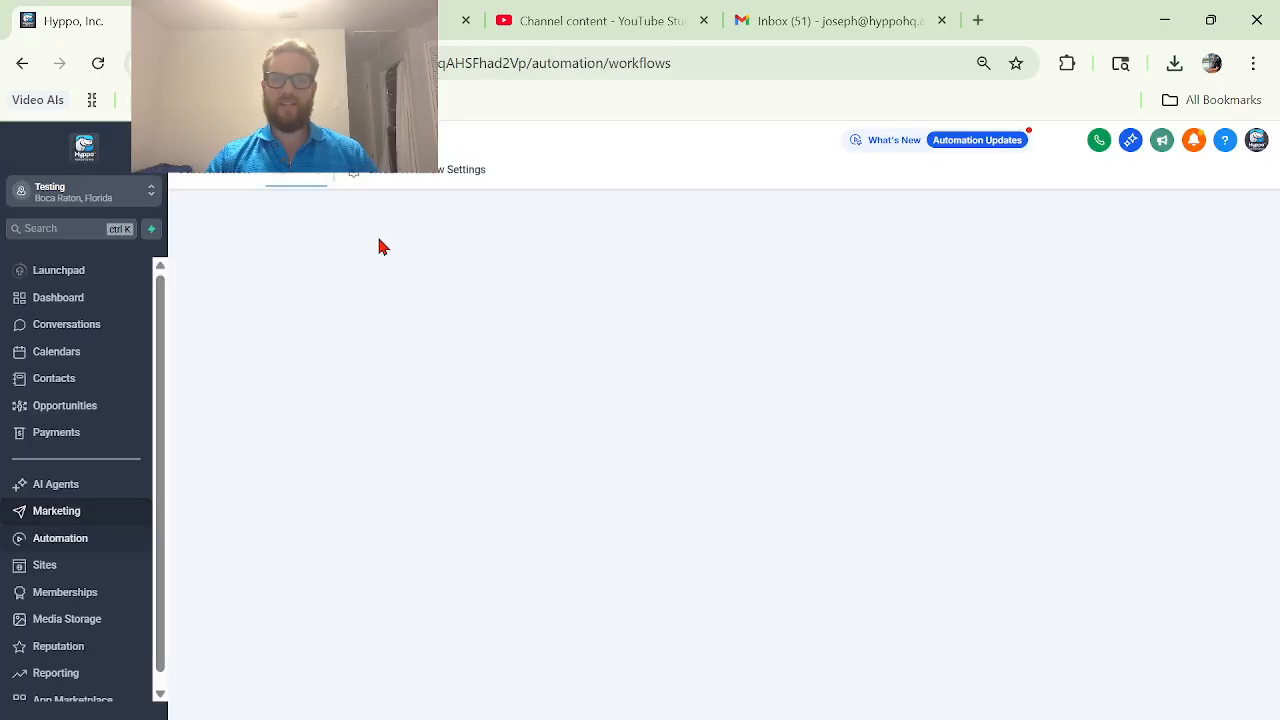
- Visit the opportunities and workflows pages, open the contacts list and select all contacts
{"action": "left_click", "coordinate": [78, 409]}
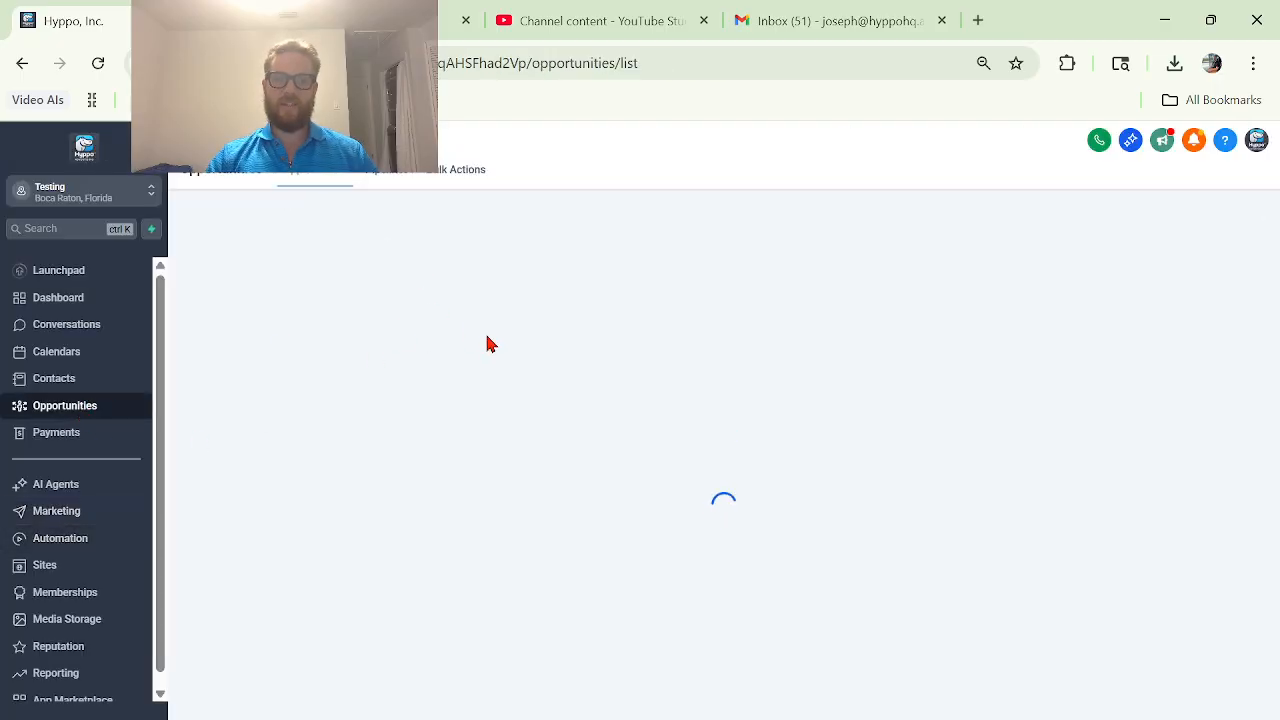
{"action": "left_click", "coordinate": [88, 541]}
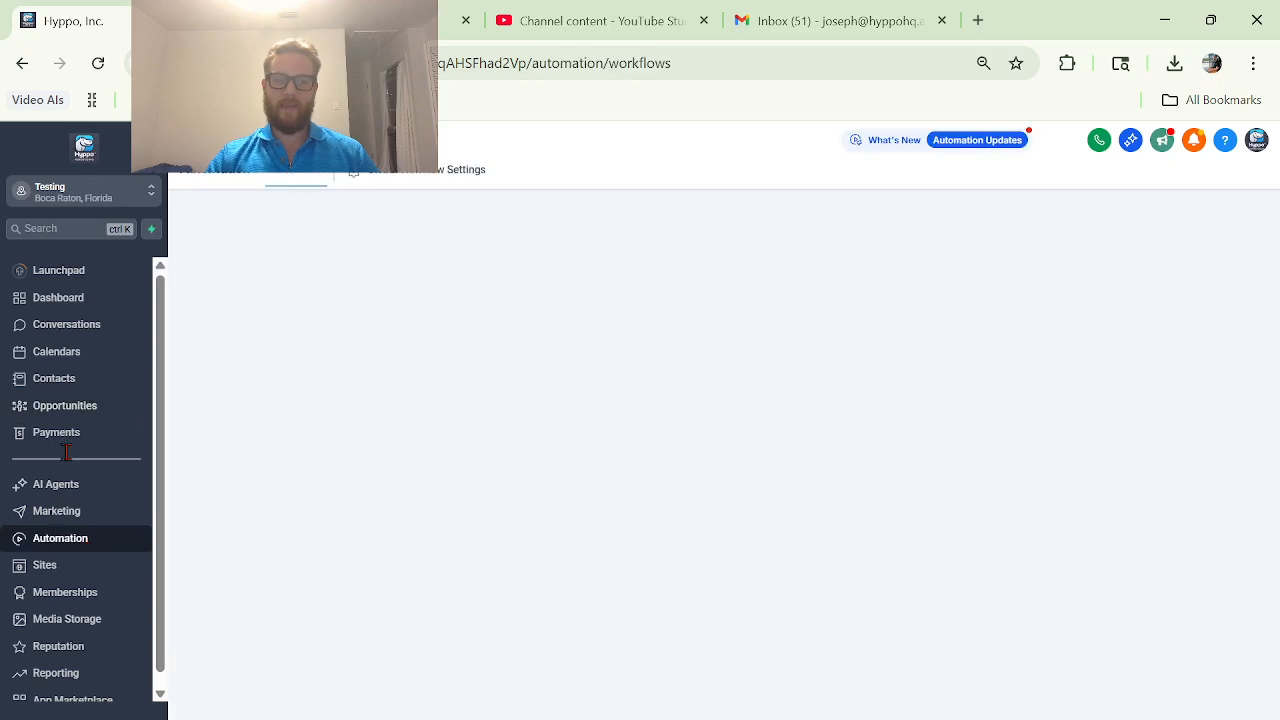
{"action": "left_click", "coordinate": [100, 380]}
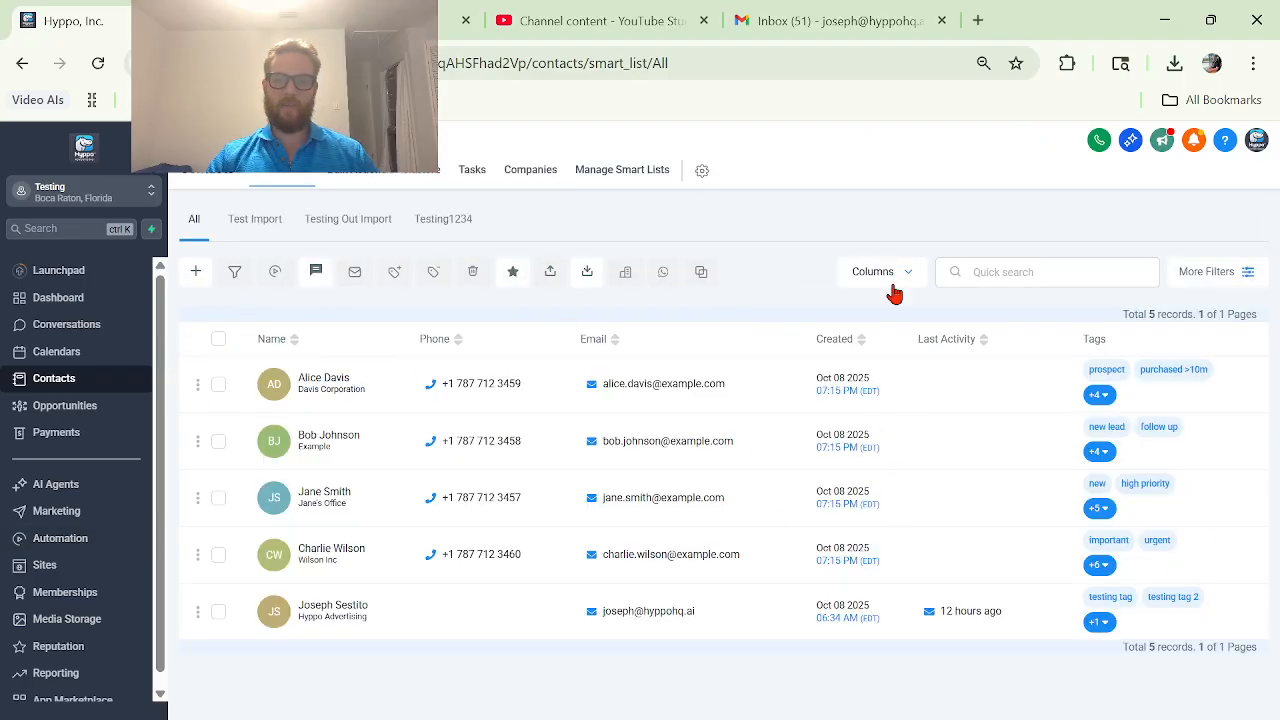
{"action": "left_click", "coordinate": [219, 338]}
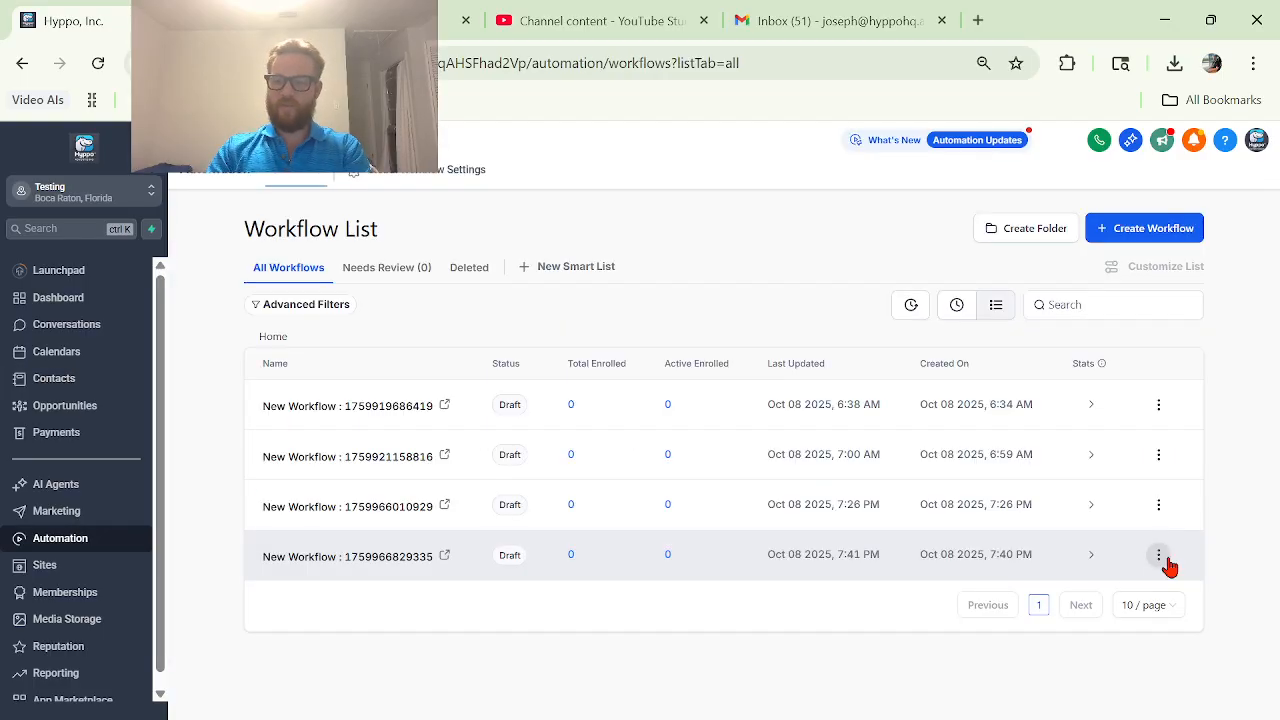
- Rename the most recently created workflow to "Contact -> Opportunity" and save the name
{"action": "left_click", "coordinate": [1158, 556]}
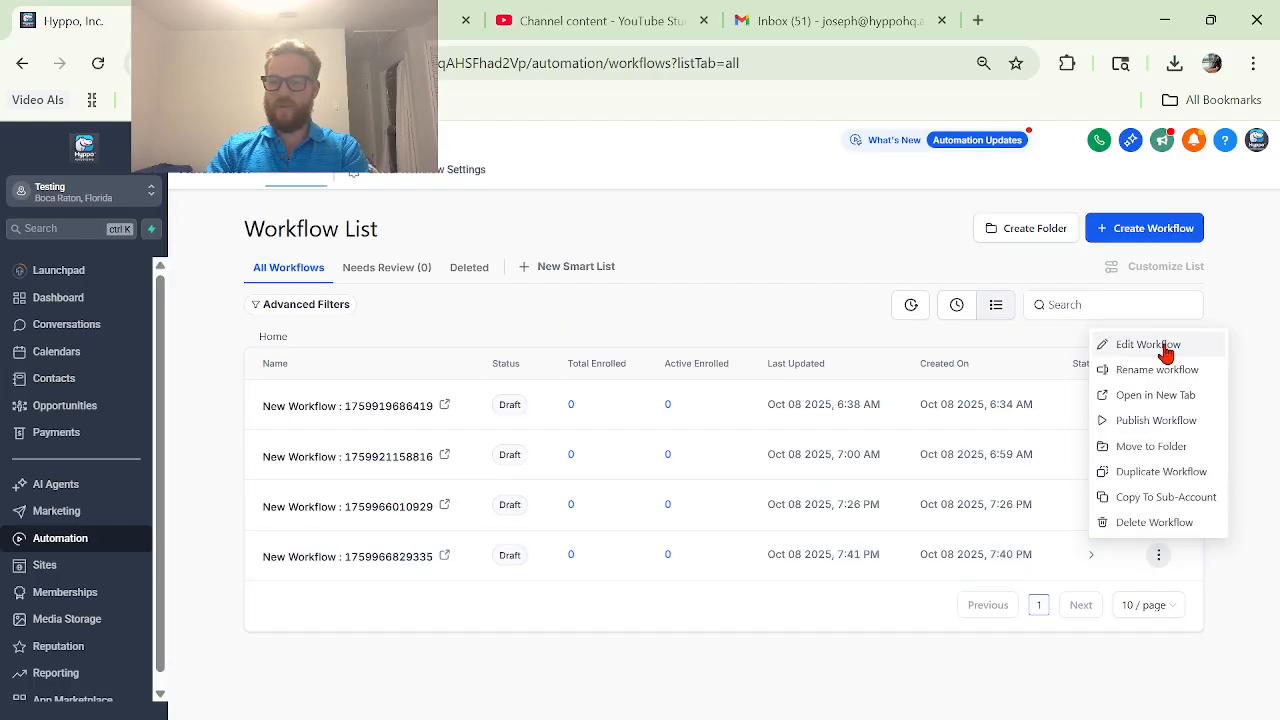
{"action": "left_click", "coordinate": [1120, 366]}
{"action": "left_click", "coordinate": [706, 490]}
{"action": "key", "text": "ctrl+a"}
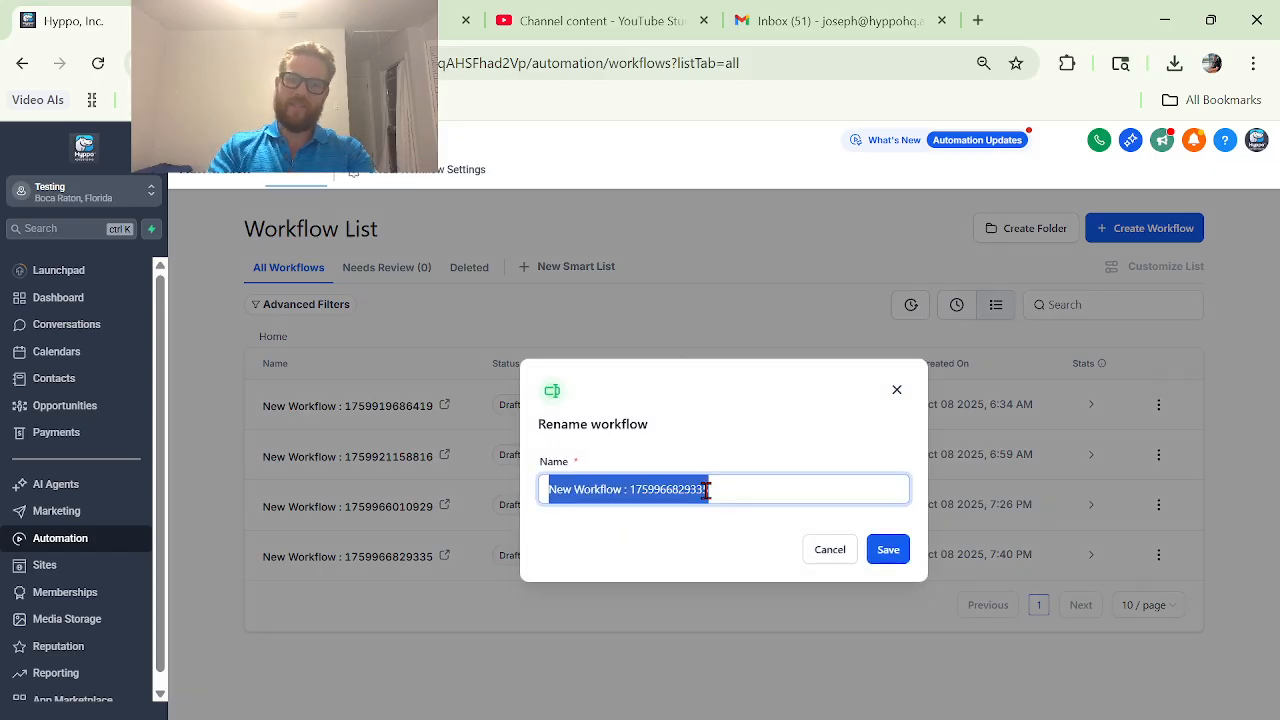
{"action": "key", "text": "BackSpace"}
{"action": "type", "text": "Contact -> Opportunity"}
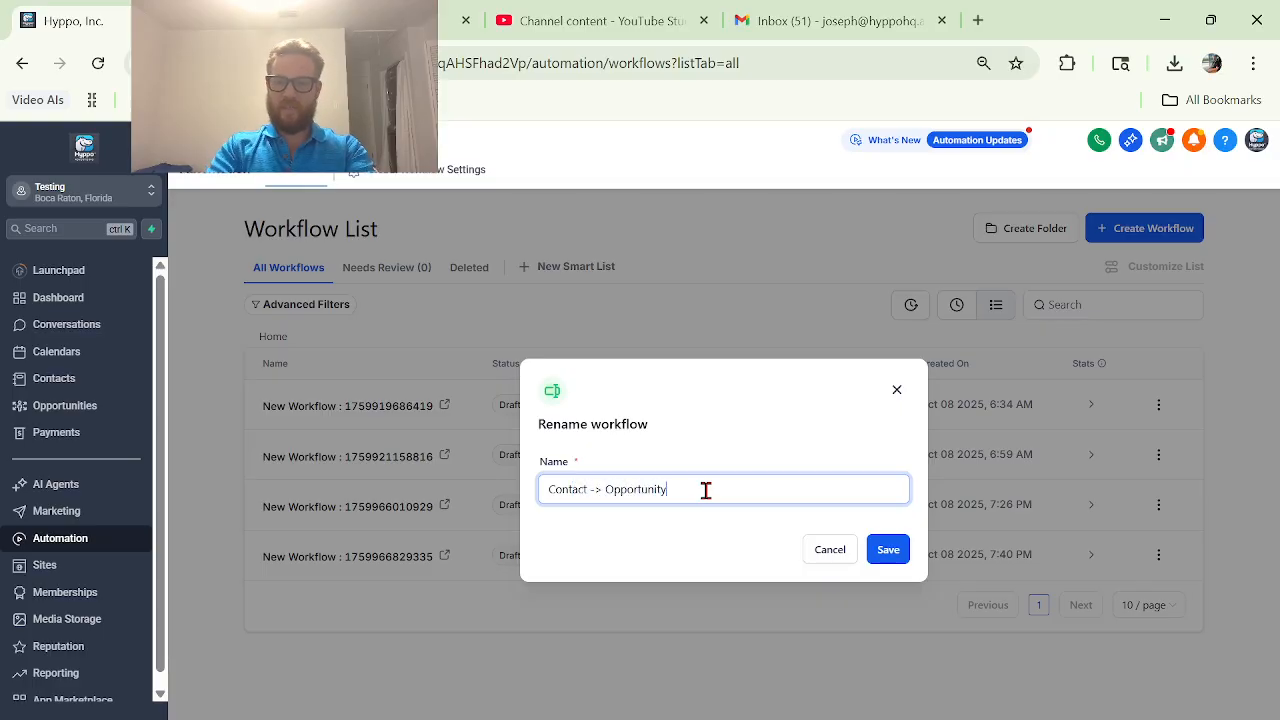
{"action": "left_click", "coordinate": [884, 548]}
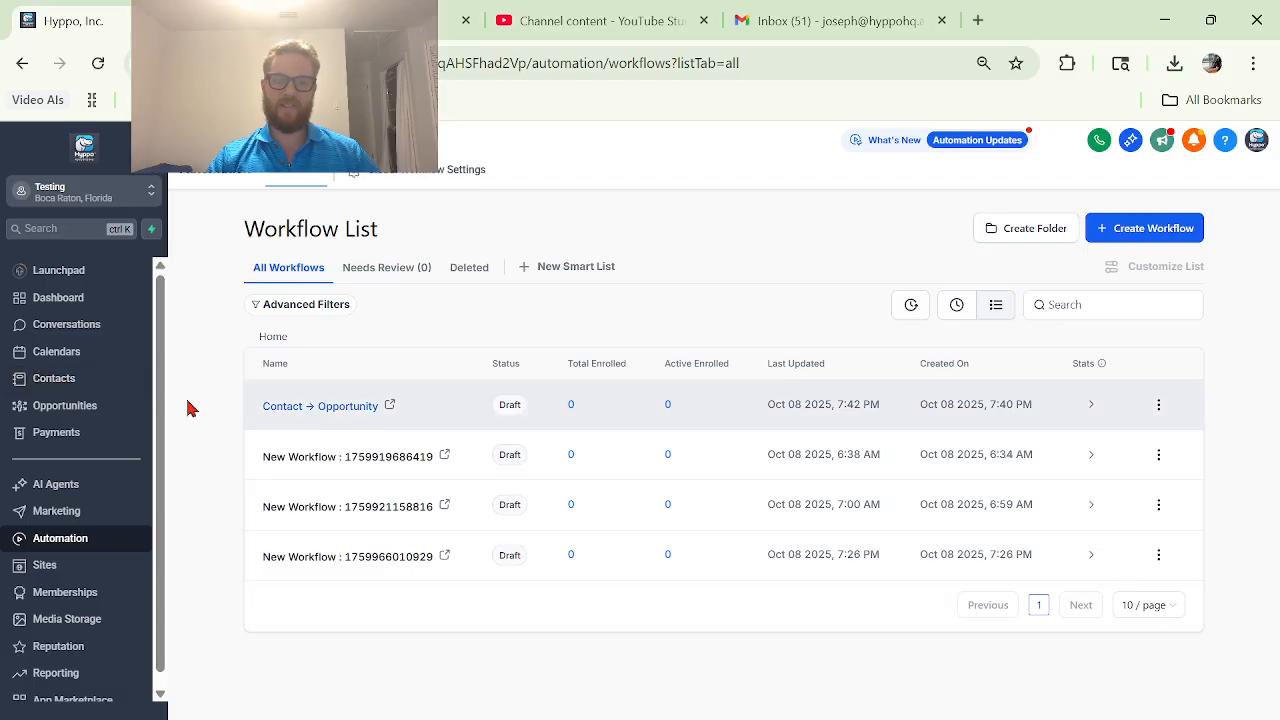
{"action": "left_click", "coordinate": [62, 378]}
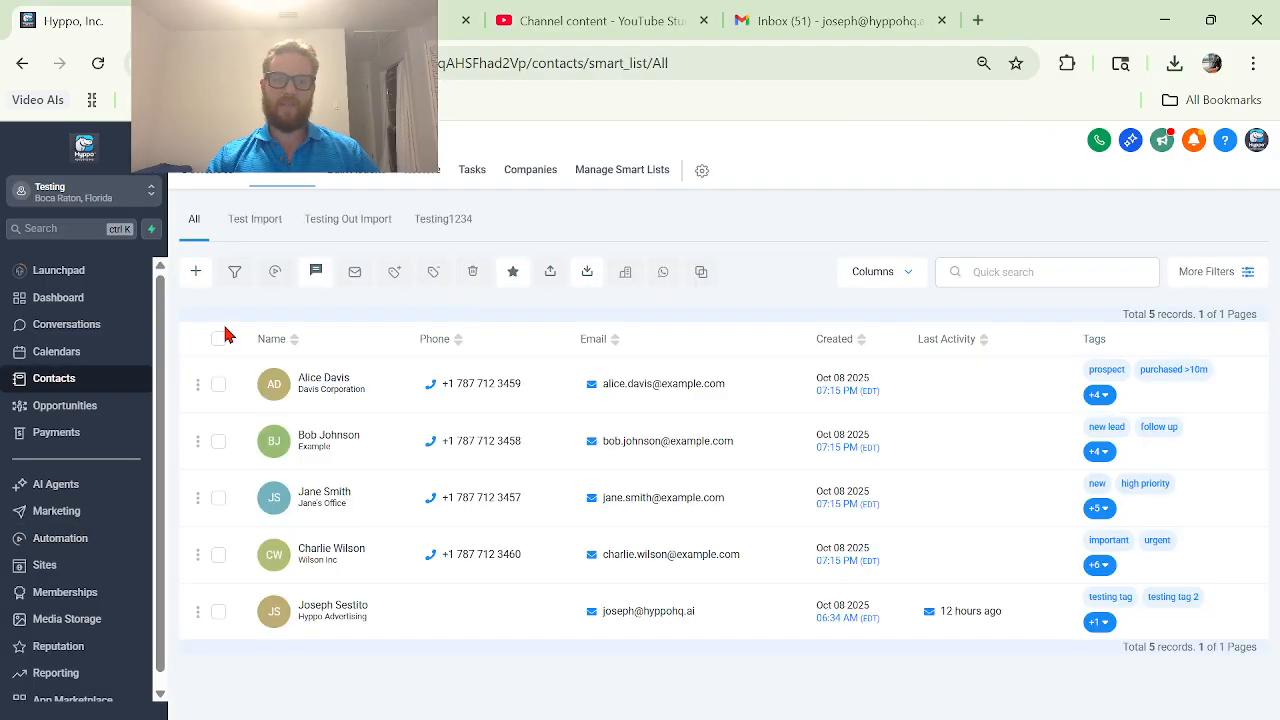
{"action": "left_click", "coordinate": [220, 337]}
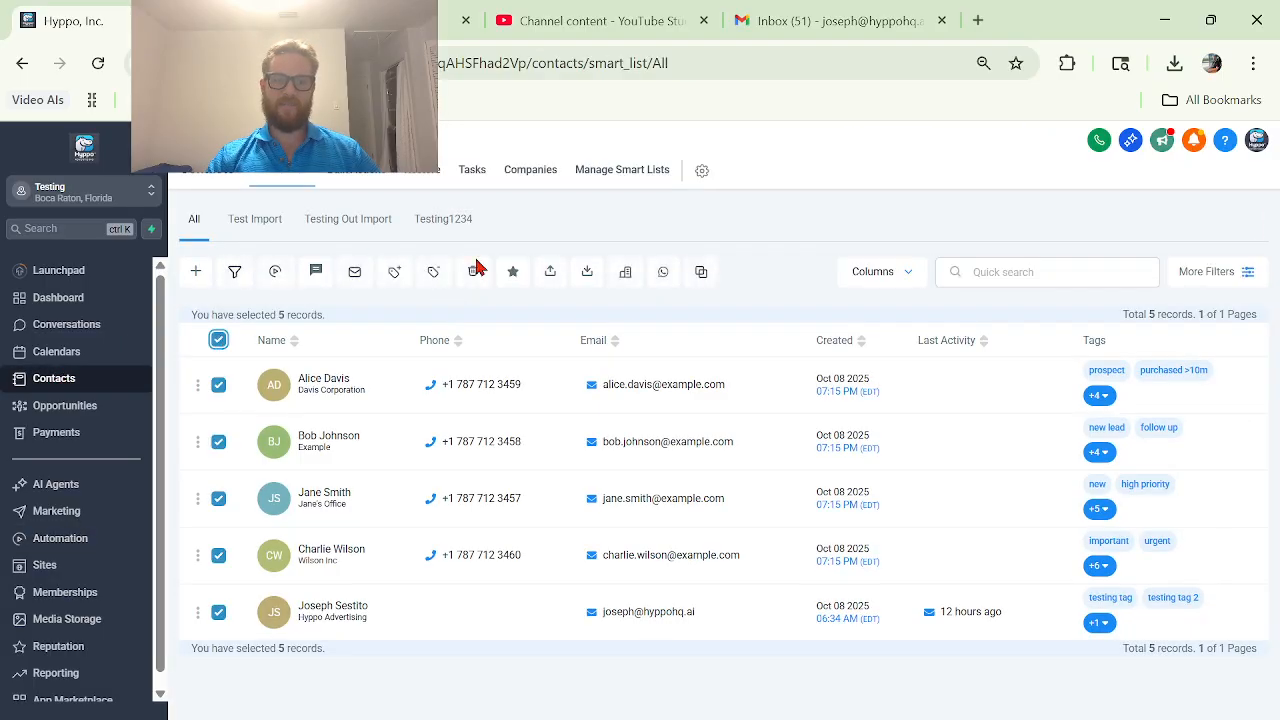
{"action": "left_click", "coordinate": [277, 283]}
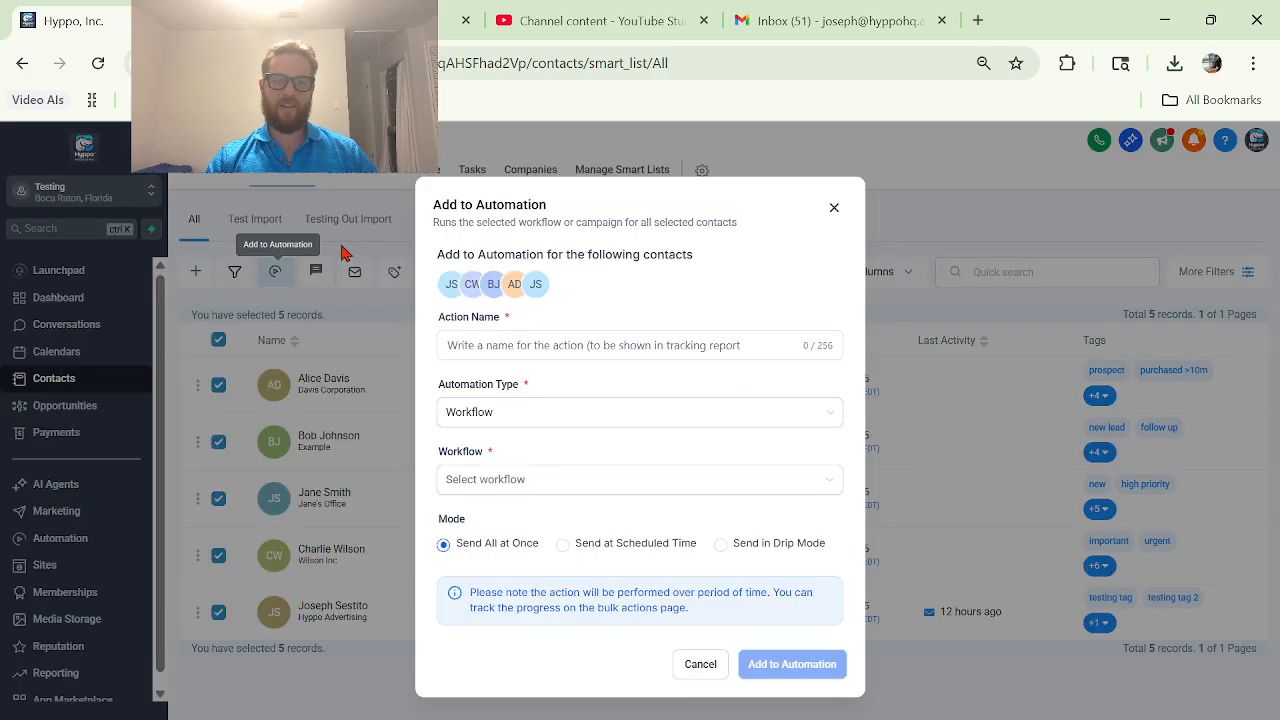
{"action": "left_click", "coordinate": [556, 347]}
{"action": "type", "text": "Create Opportunity Demo"}
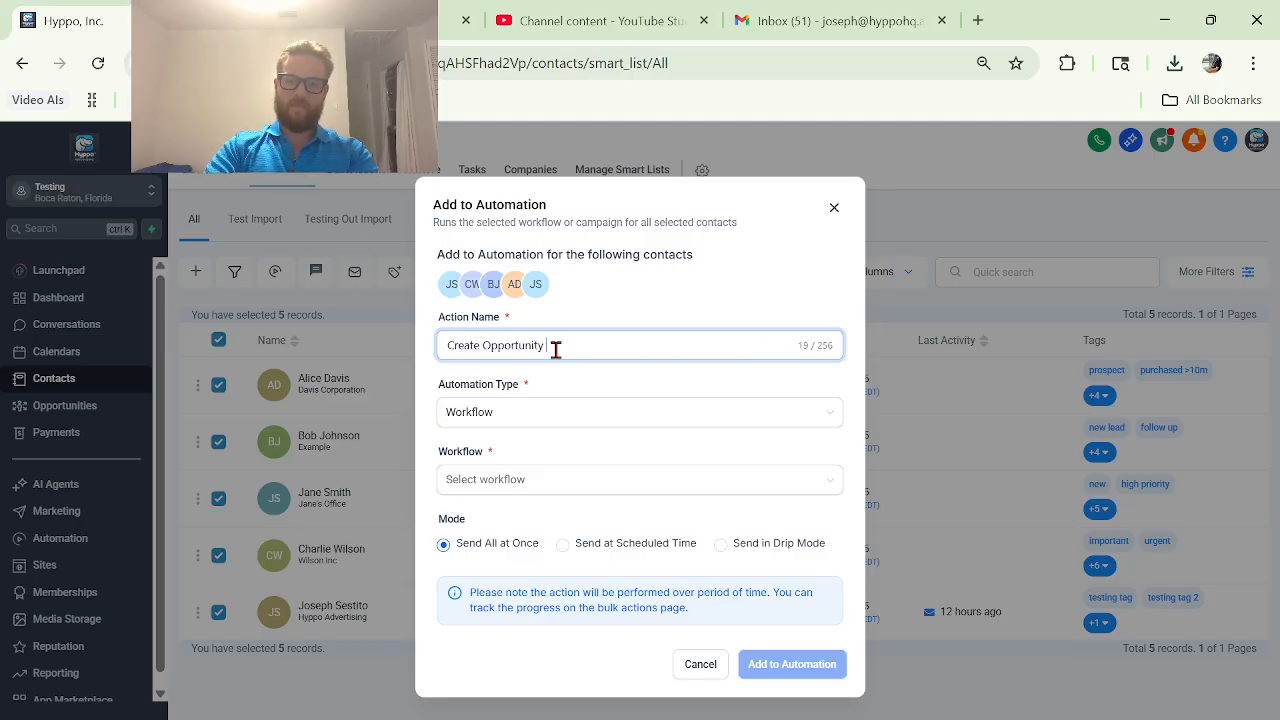
{"action": "left_click", "coordinate": [583, 420]}
{"action": "left_click", "coordinate": [646, 384]}
{"action": "left_click", "coordinate": [626, 482]}
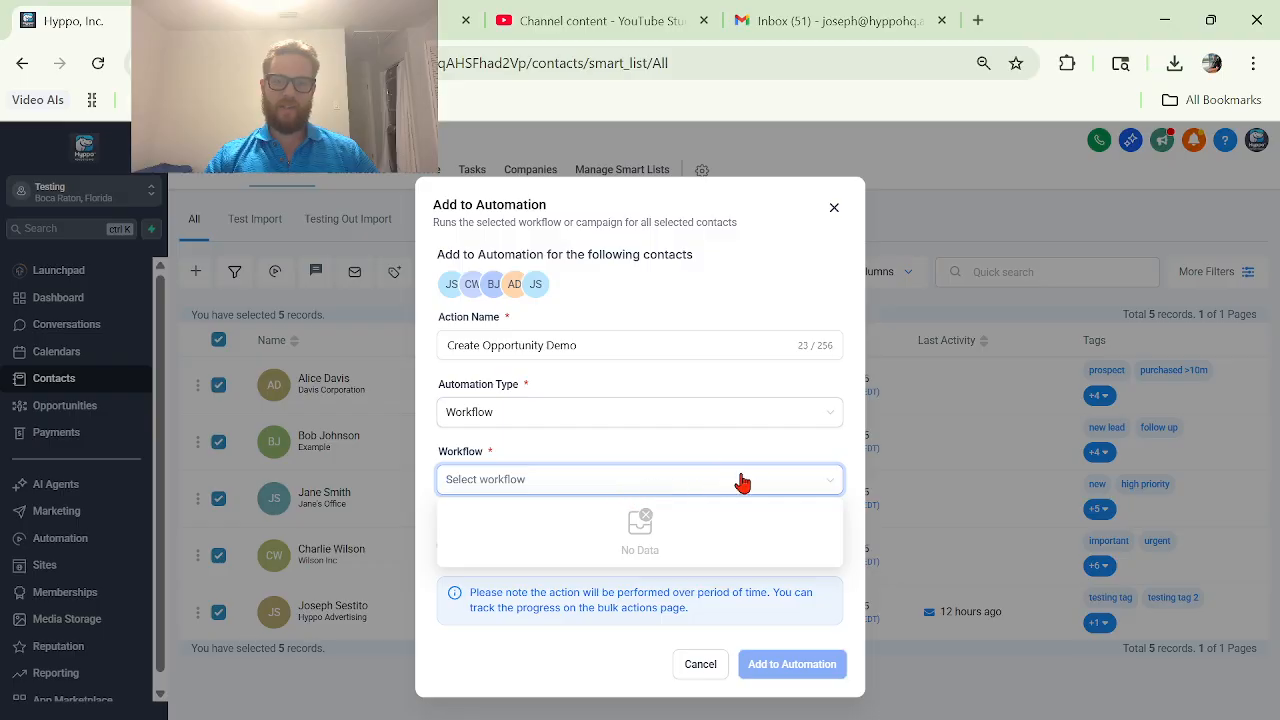
{"action": "type", "text": "create"}
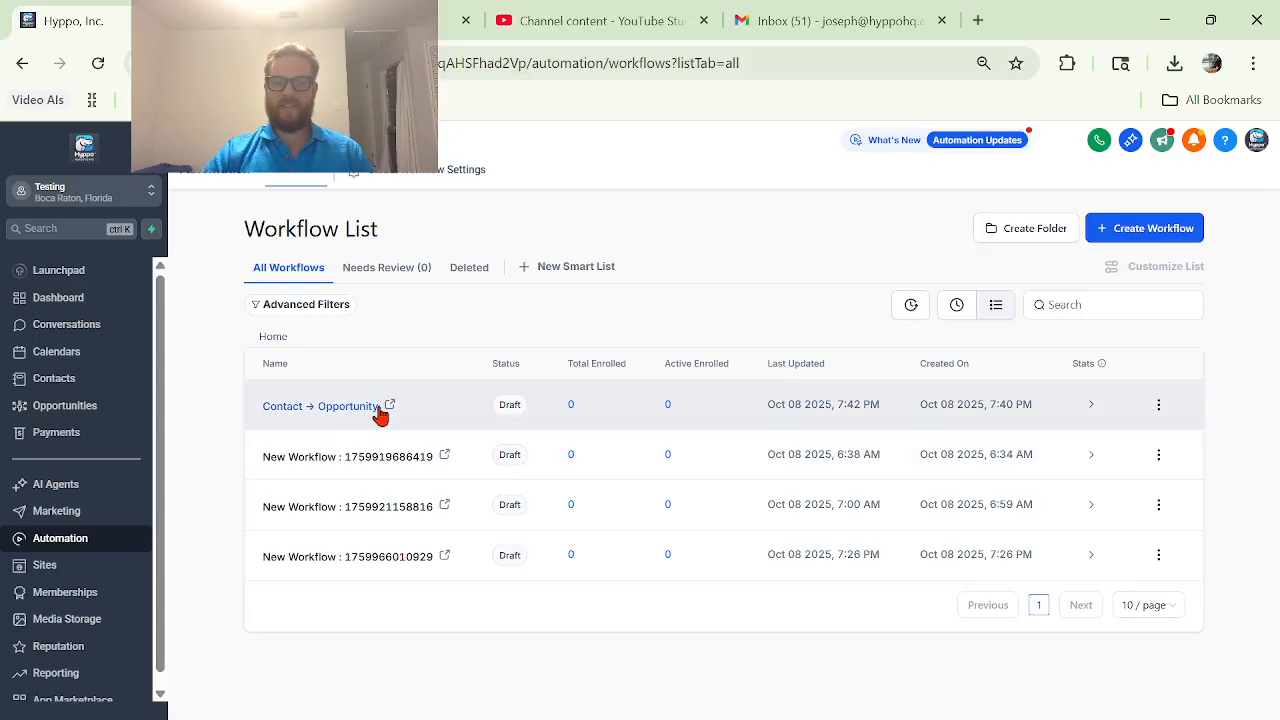
- Switch the Contact -> Opportunity workflow from draft to published, save it and return to the workflow list
{"action": "left_click", "coordinate": [371, 406]}
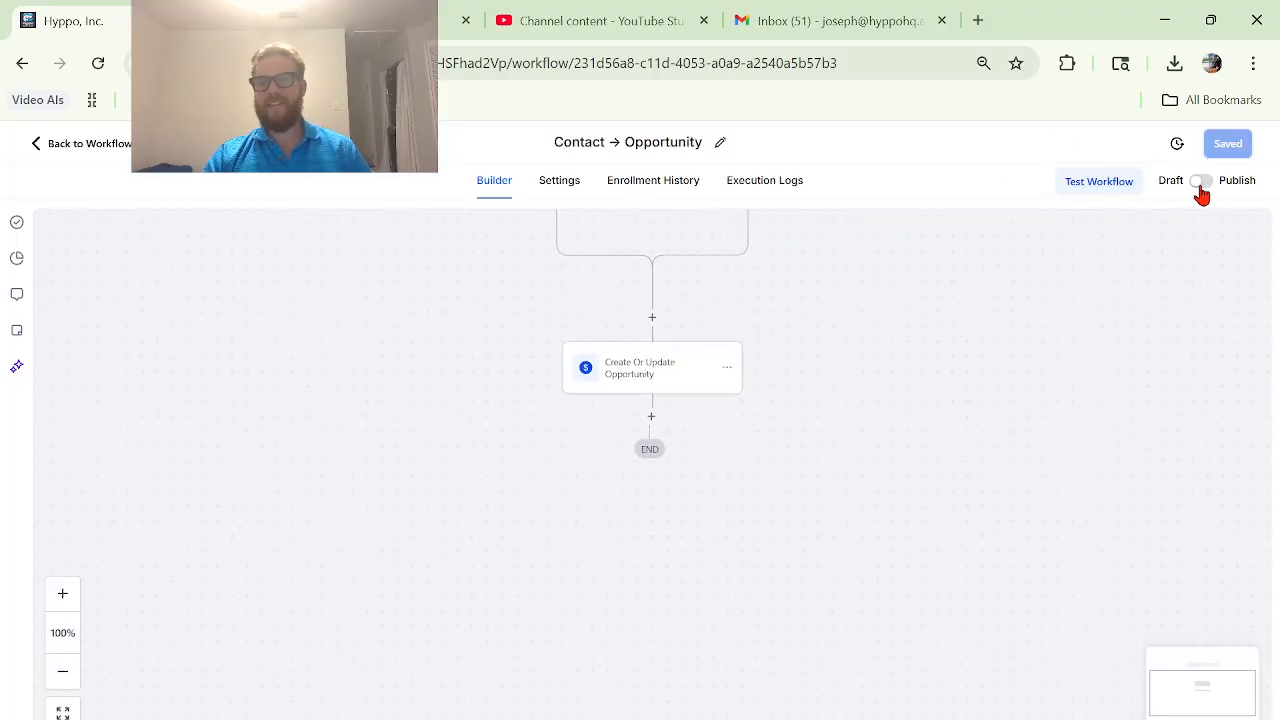
{"action": "left_click", "coordinate": [1200, 182]}
{"action": "left_click", "coordinate": [1234, 160]}
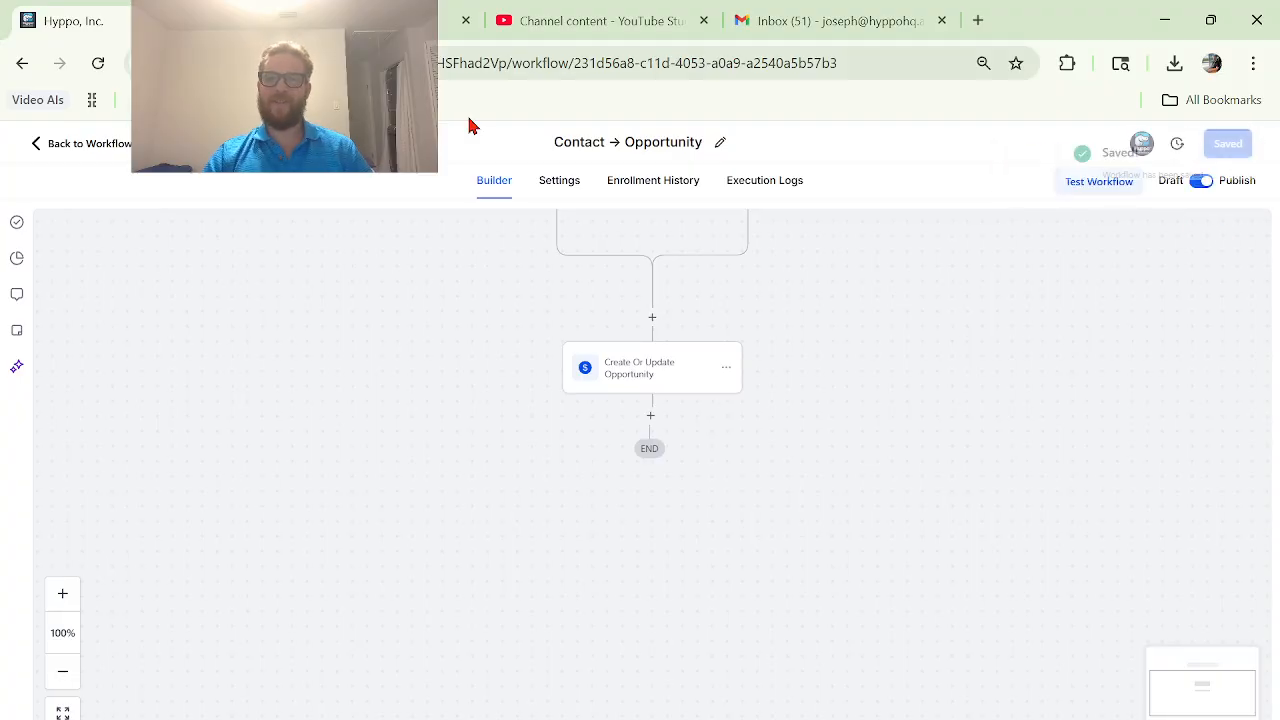
{"action": "left_click", "coordinate": [46, 148]}
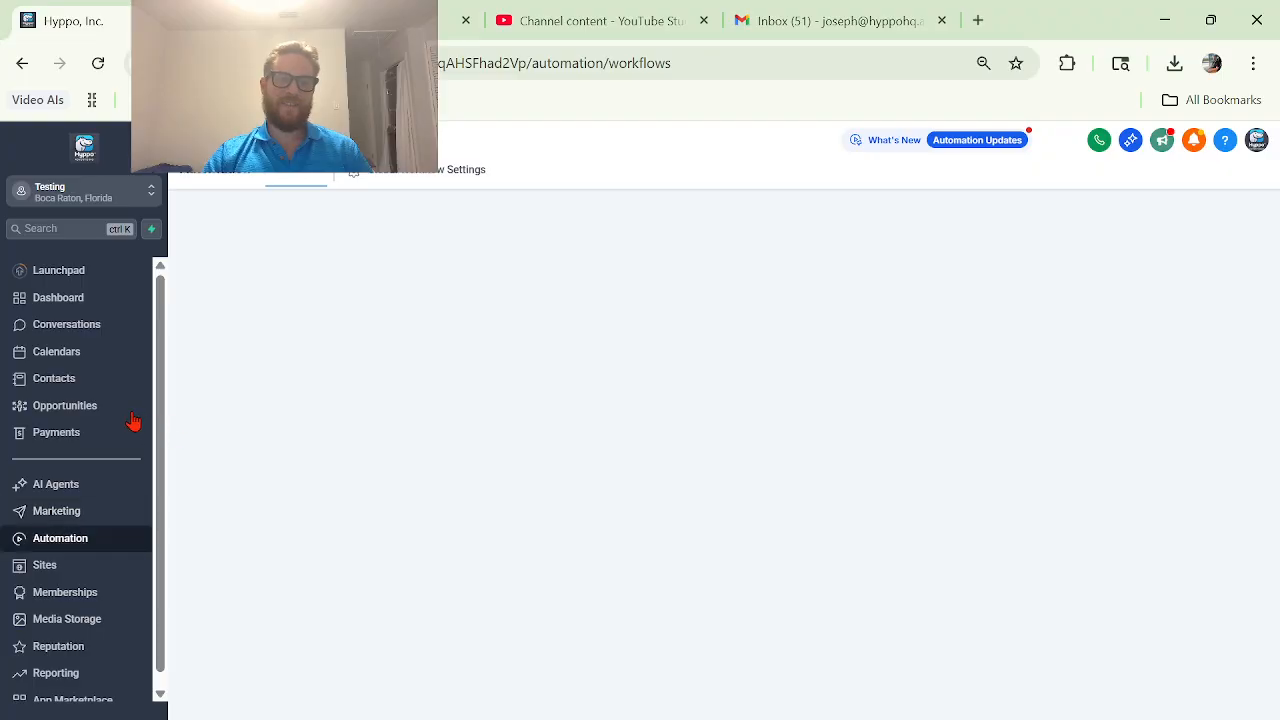
- Set up adding all contacts to the Contact -> Opportunity workflow, naming the bulk action "Contact -> Opportunity Demo"
{"action": "left_click", "coordinate": [121, 384]}
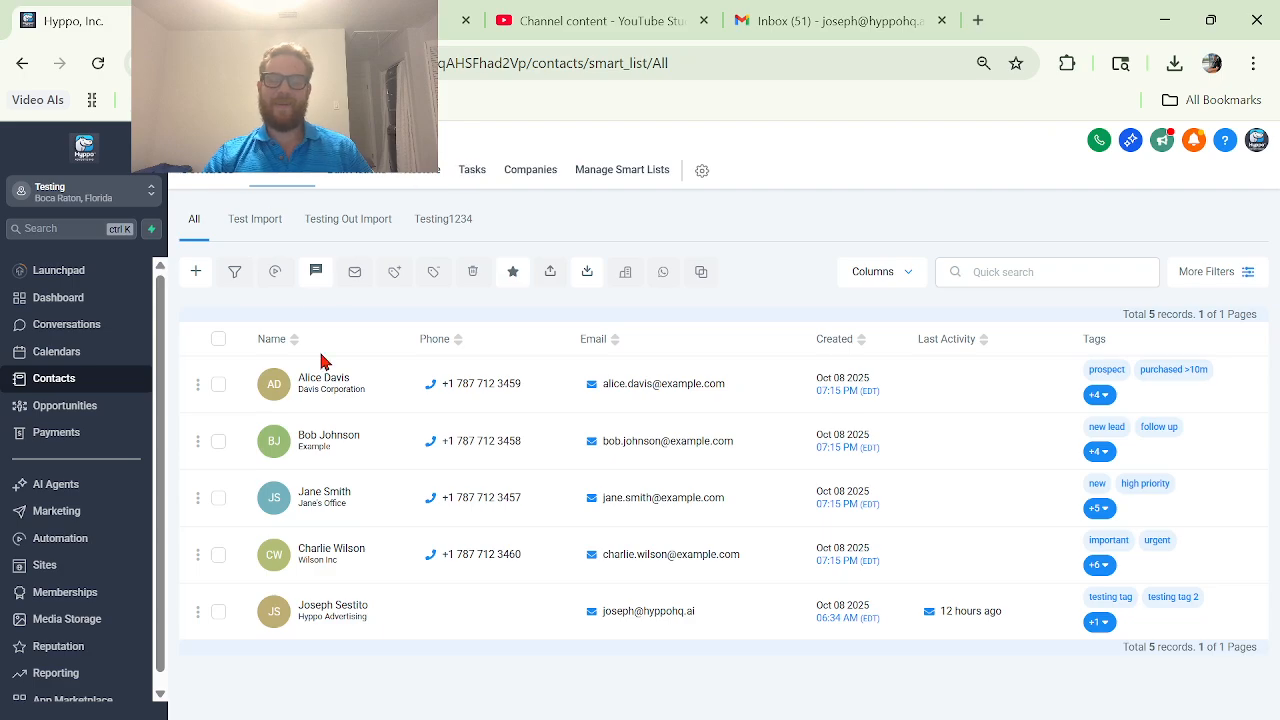
{"action": "left_click", "coordinate": [219, 340]}
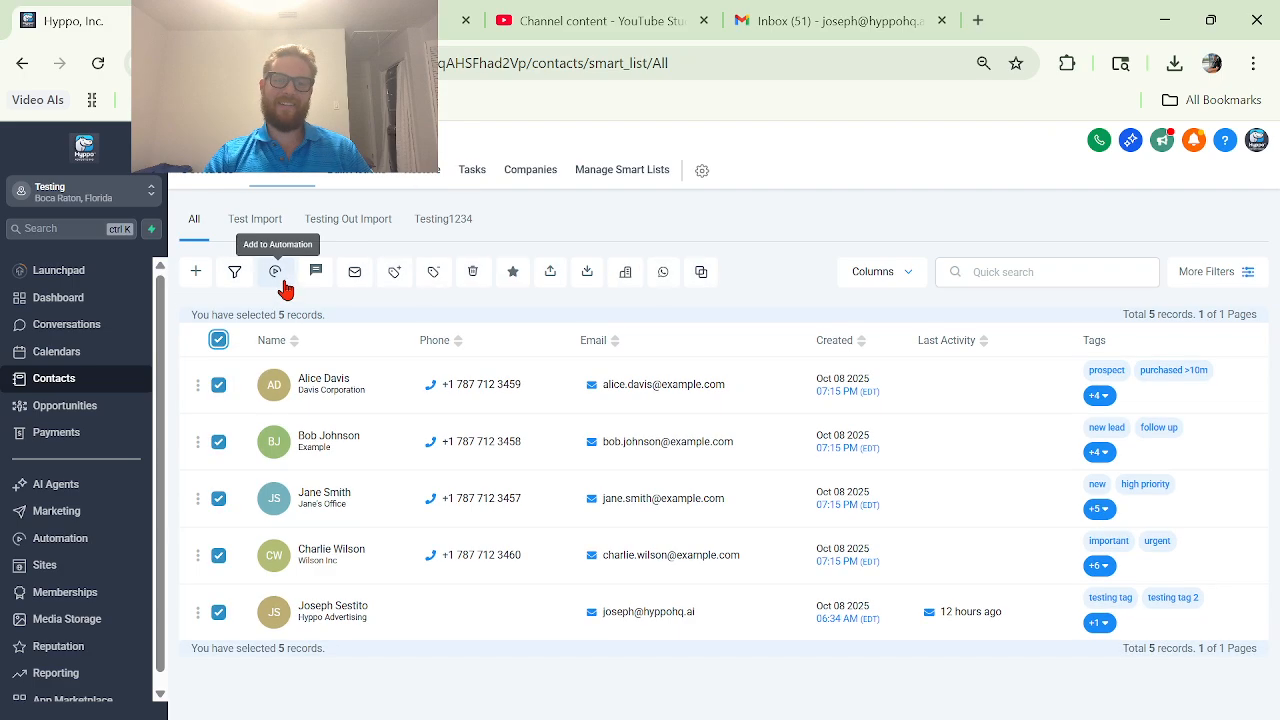
{"action": "left_click", "coordinate": [276, 273]}
{"action": "left_click", "coordinate": [563, 480]}
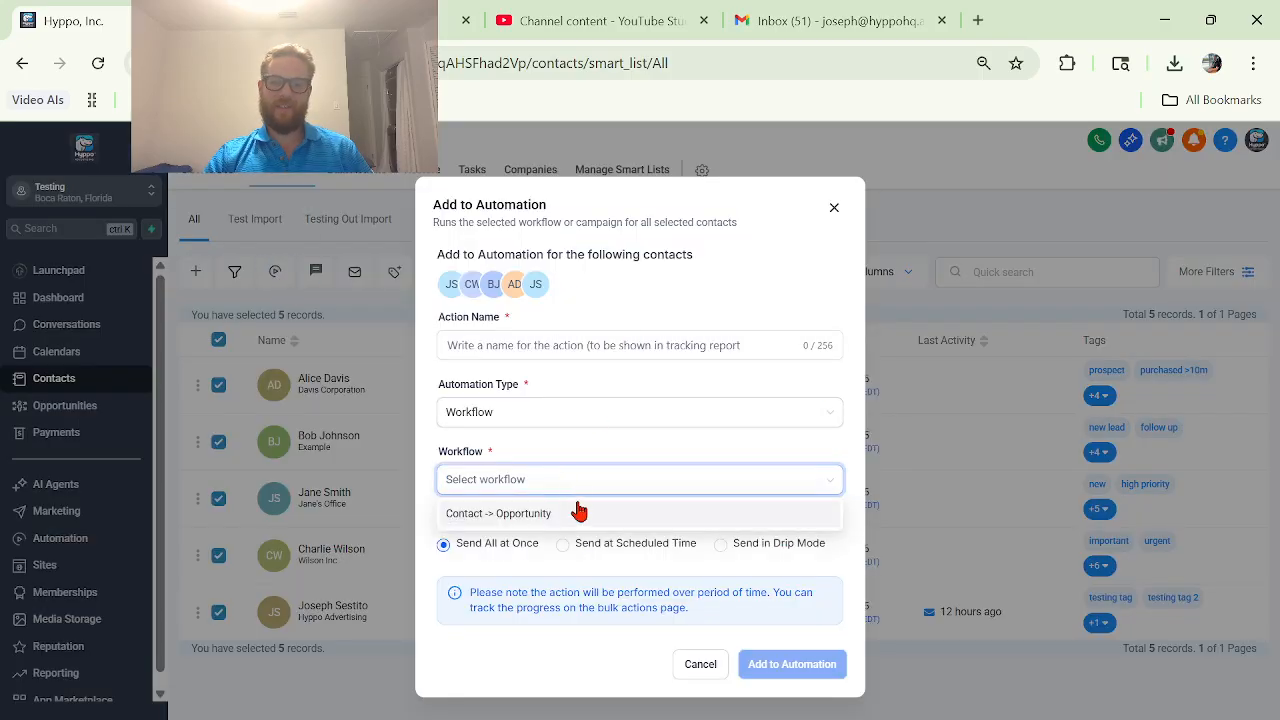
{"action": "left_click", "coordinate": [571, 512]}
{"action": "left_click", "coordinate": [647, 356]}
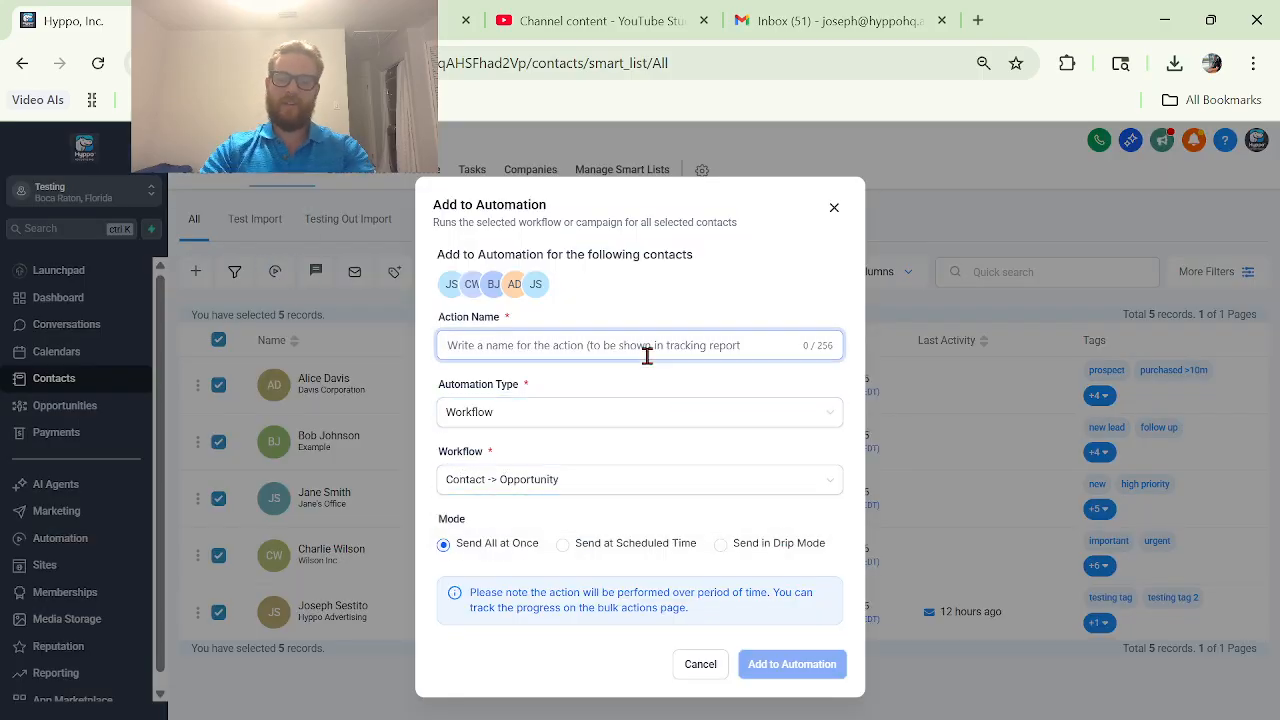
{"action": "type", "text": "Contact -> Opportunity Demo"}
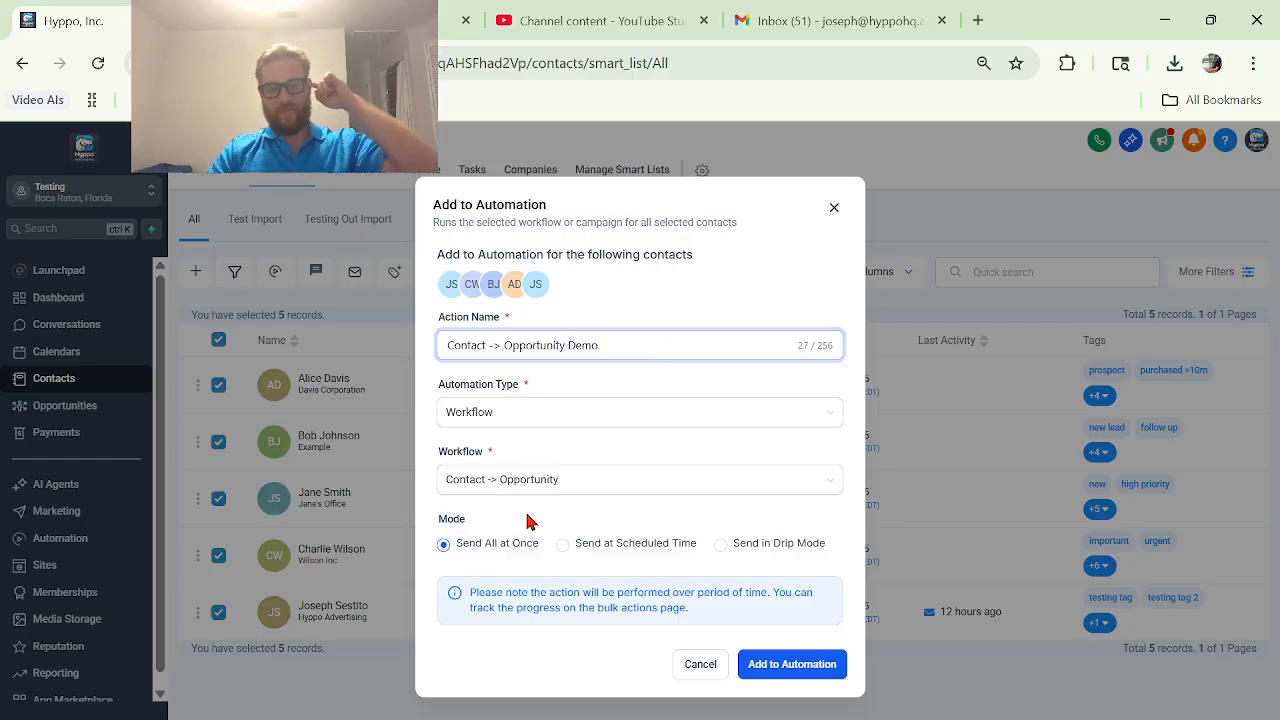
- Try the Send at Scheduled Time and Send in Drip Mode options and return the mode to Send All at Once
{"action": "left_click", "coordinate": [611, 550]}
{"action": "left_click", "coordinate": [648, 592]}
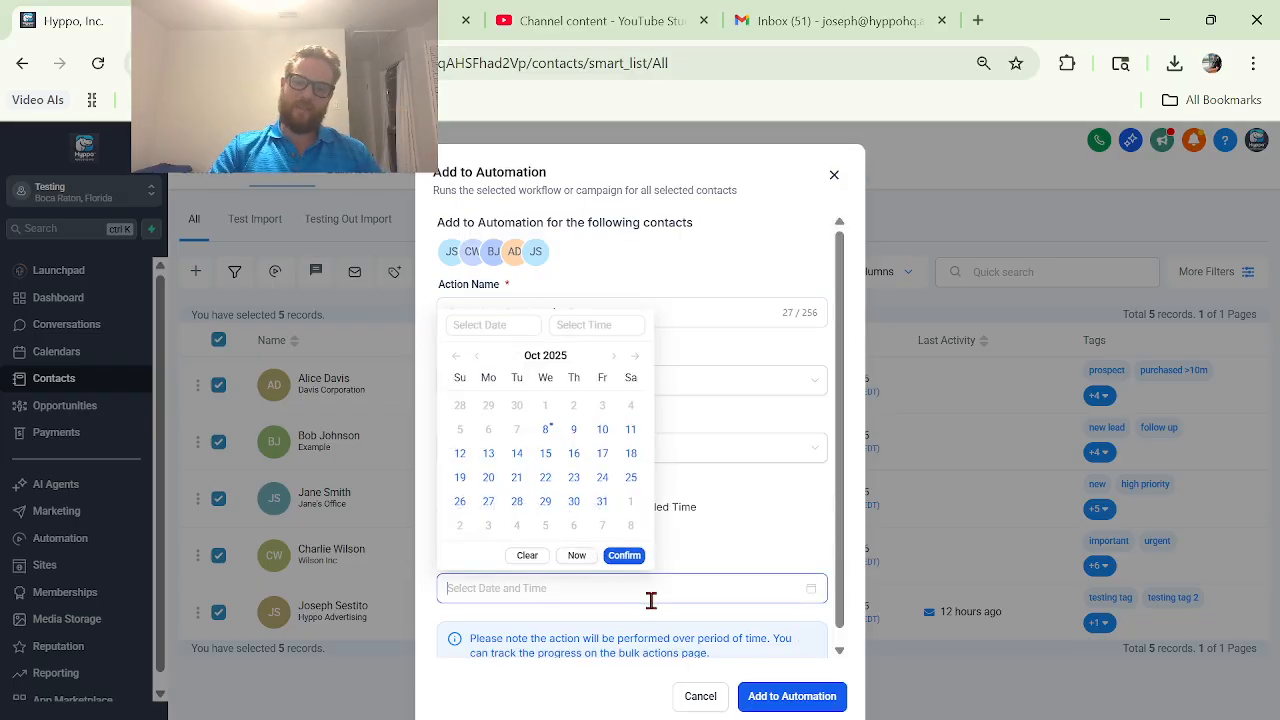
{"action": "left_click", "coordinate": [772, 542]}
{"action": "left_click", "coordinate": [505, 508]}
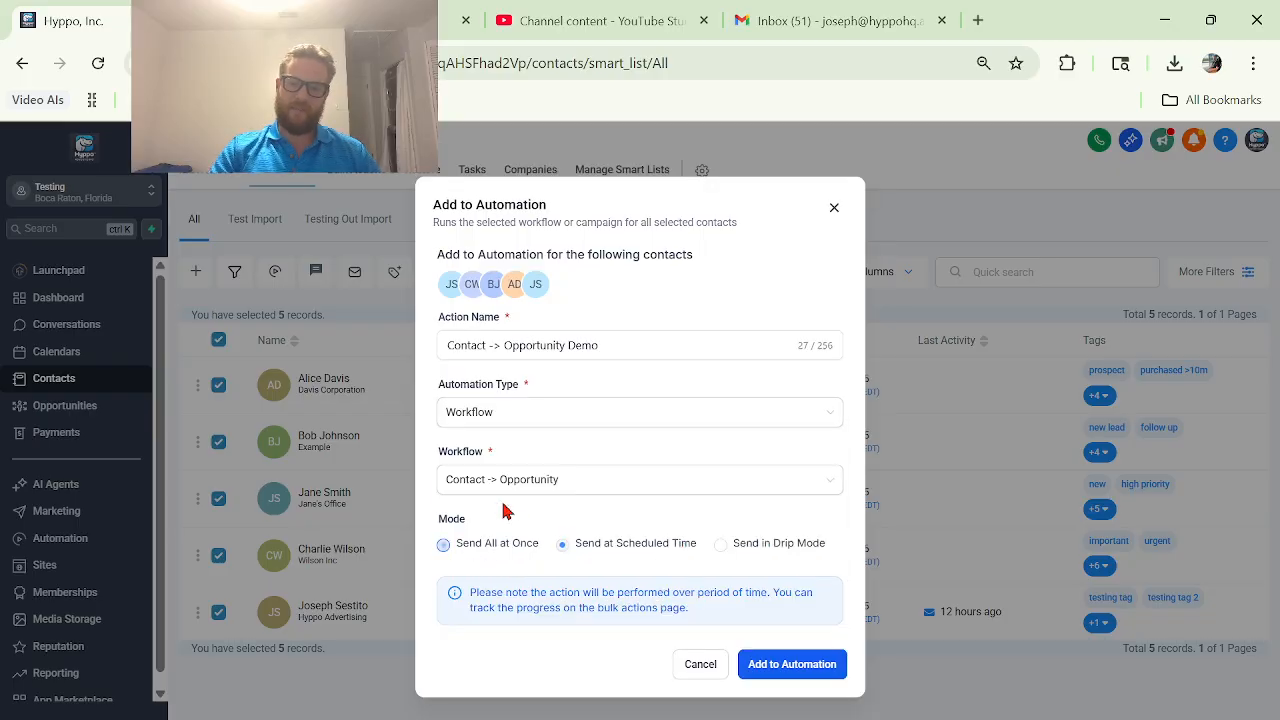
{"action": "left_click", "coordinate": [722, 546]}
{"action": "scroll", "coordinate": [545, 645], "scroll_direction": "down", "scroll_amount": 2}
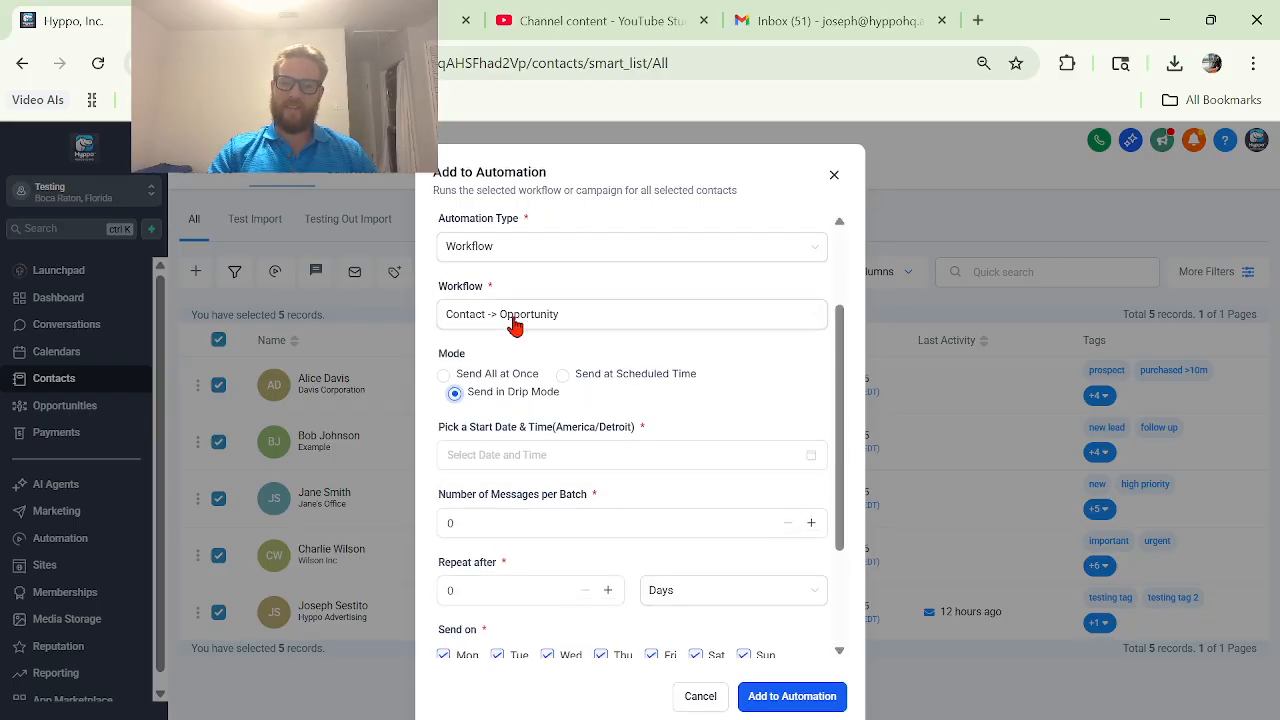
{"action": "left_click", "coordinate": [485, 375]}
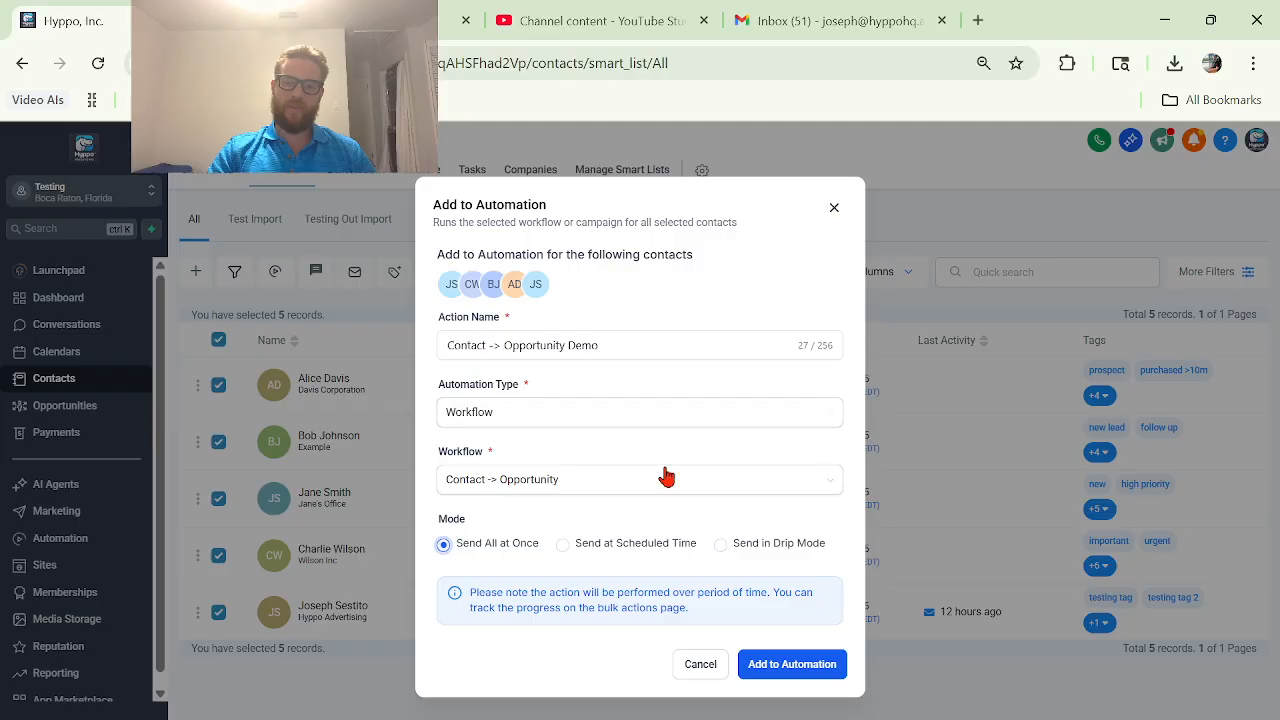
- Submit the selected contacts to the automation and close the confirmation dialog
{"action": "right_click", "coordinate": [829, 666]}
{"action": "left_click", "coordinate": [791, 663]}
{"action": "left_click", "coordinate": [786, 664]}
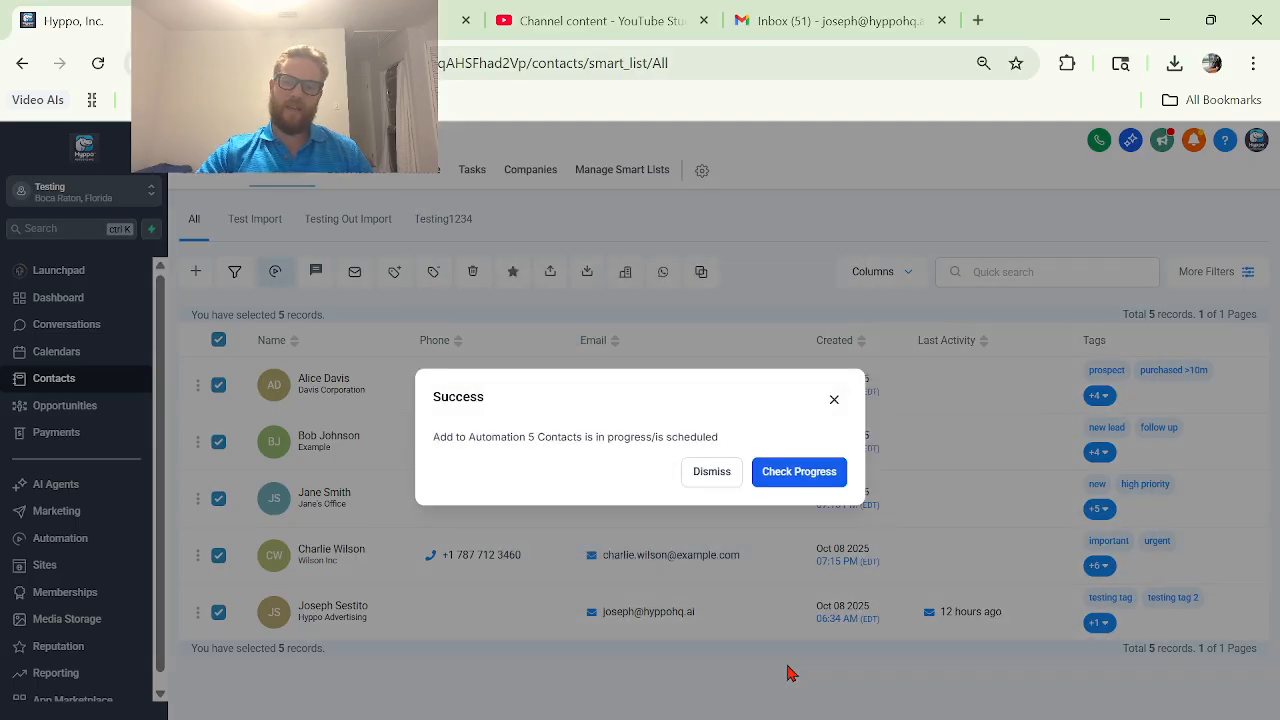
{"action": "left_click", "coordinate": [836, 402]}
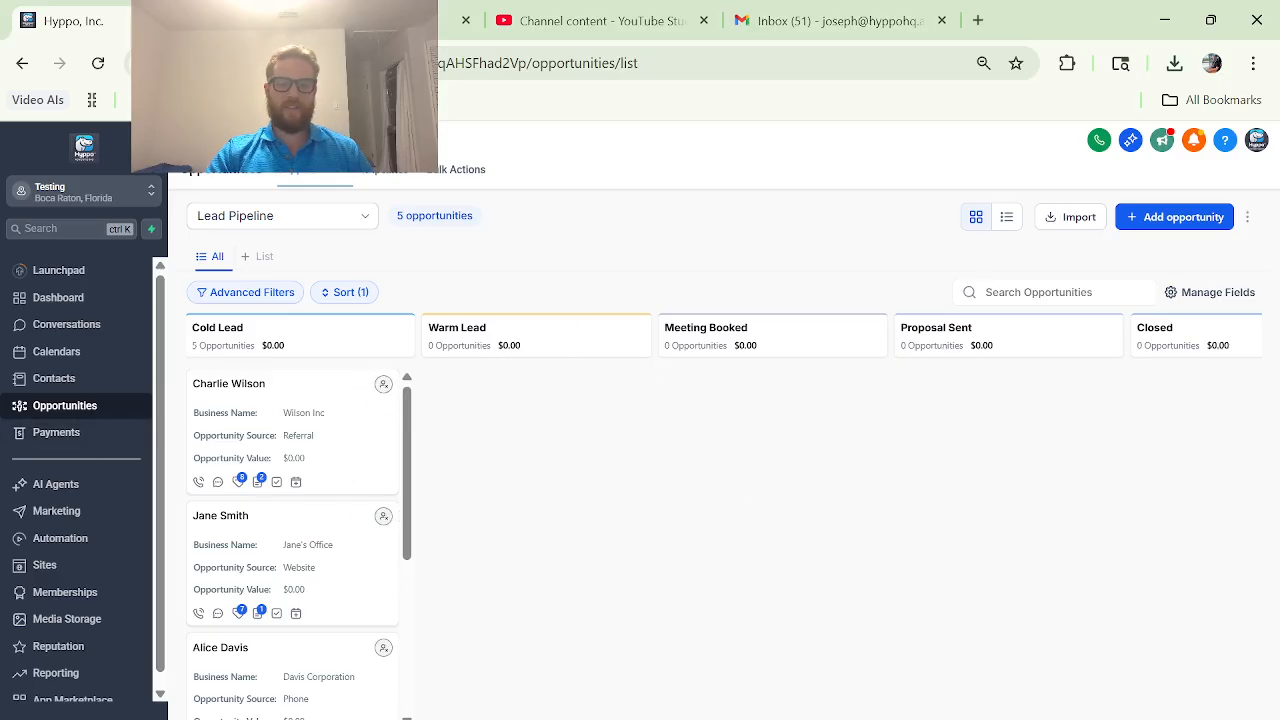
- Examine the opportunity cards in the Lead Pipeline's Cold Lead stage and compare them with the contacts list
{"action": "scroll", "coordinate": [380, 440], "scroll_direction": "down", "scroll_amount": 1}
{"action": "scroll", "coordinate": [380, 440], "scroll_direction": "up", "scroll_amount": 1}
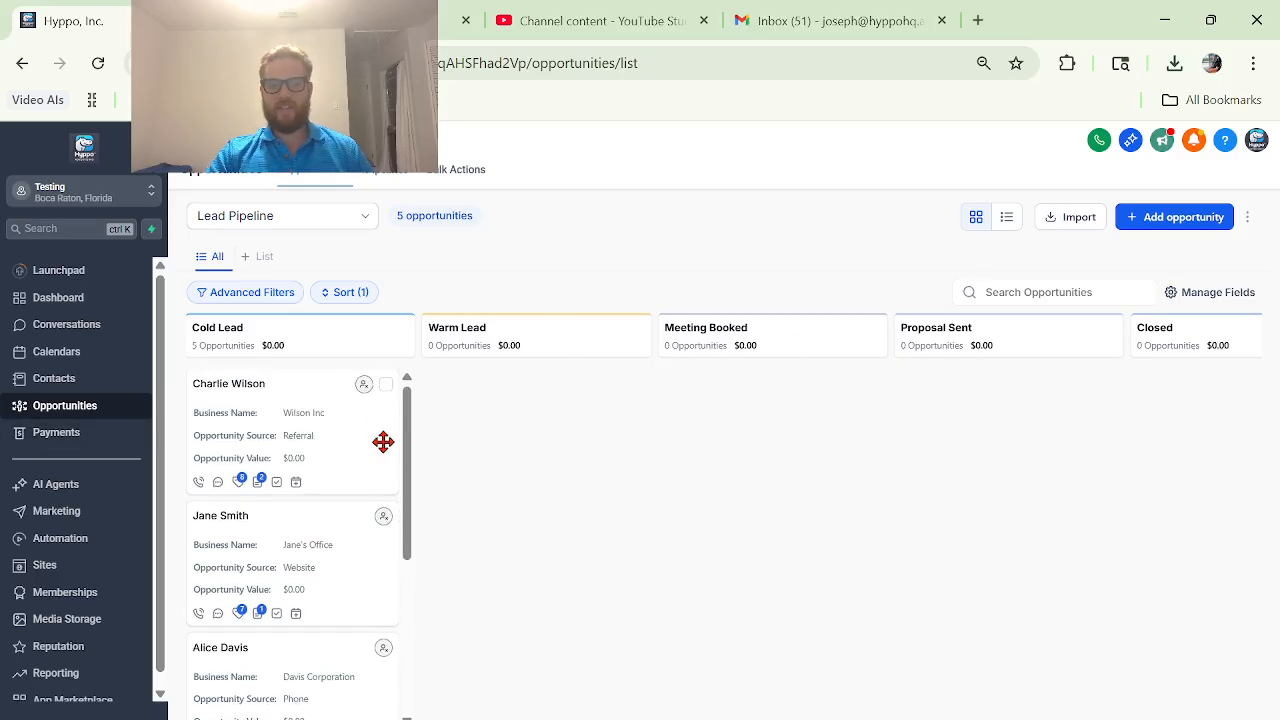
{"action": "left_click", "coordinate": [85, 380]}
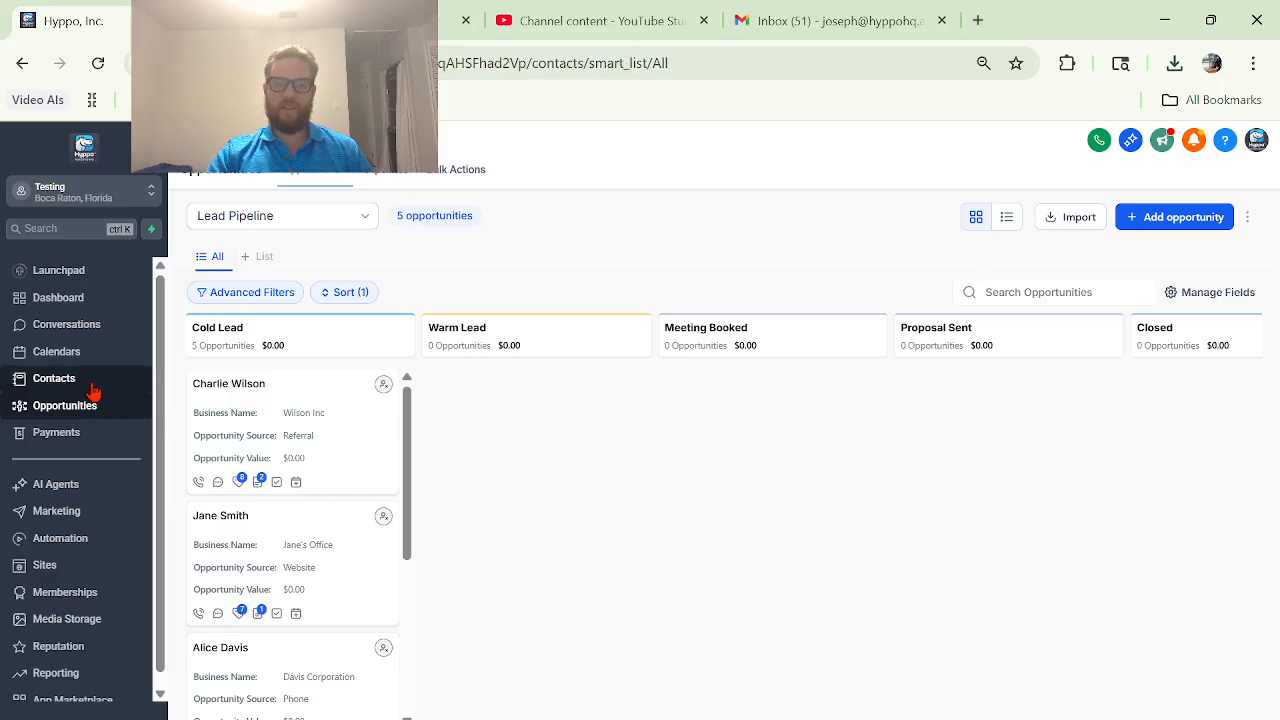
{"action": "left_click", "coordinate": [62, 412]}
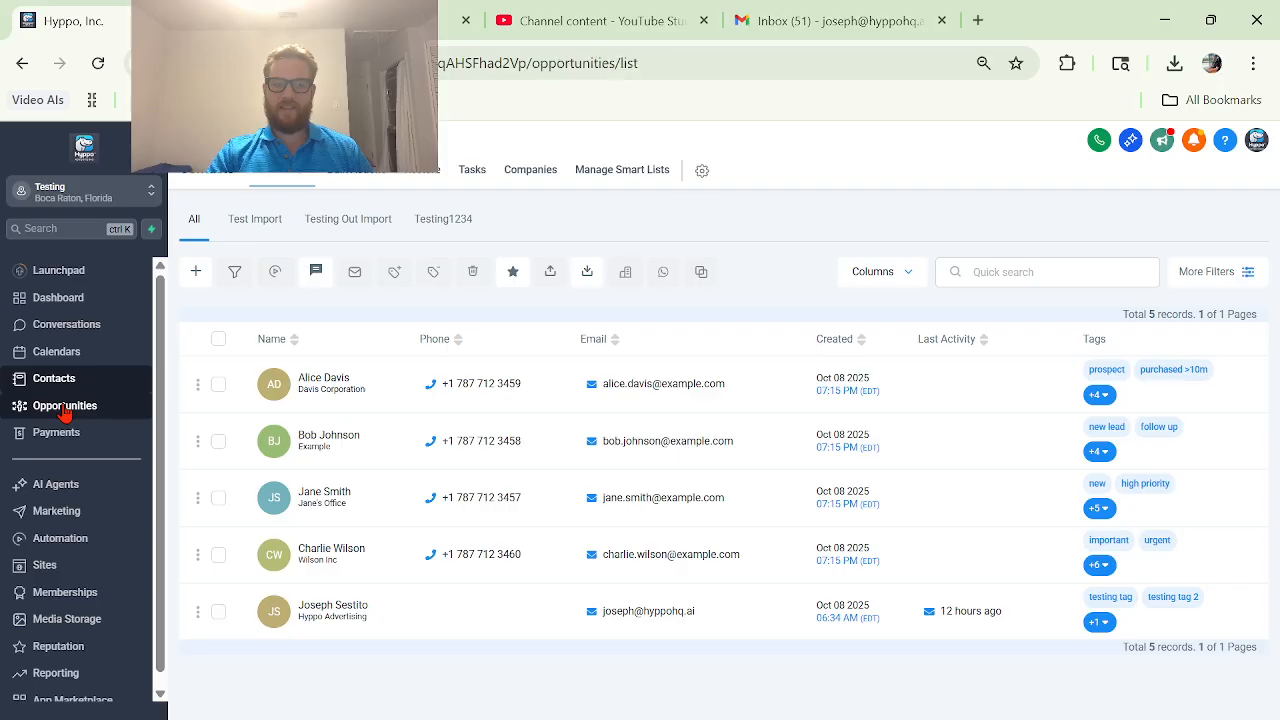
{"action": "left_click", "coordinate": [329, 220]}
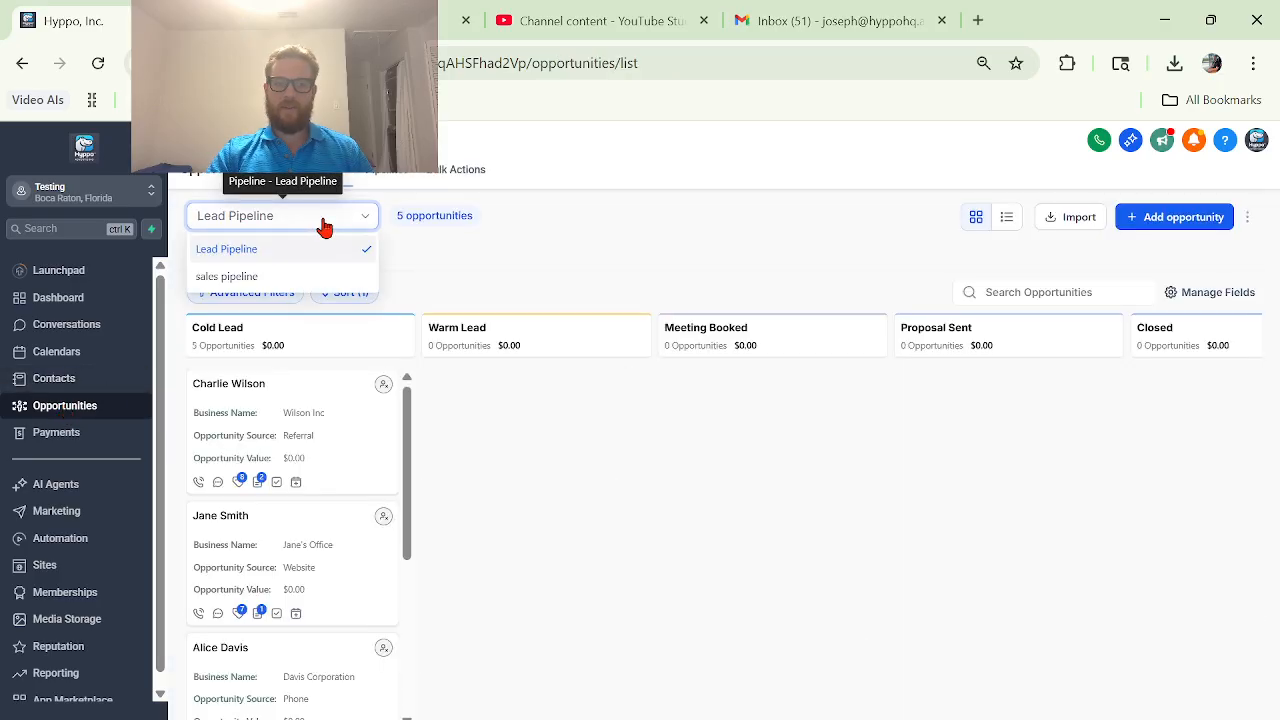
{"action": "left_click", "coordinate": [574, 443]}
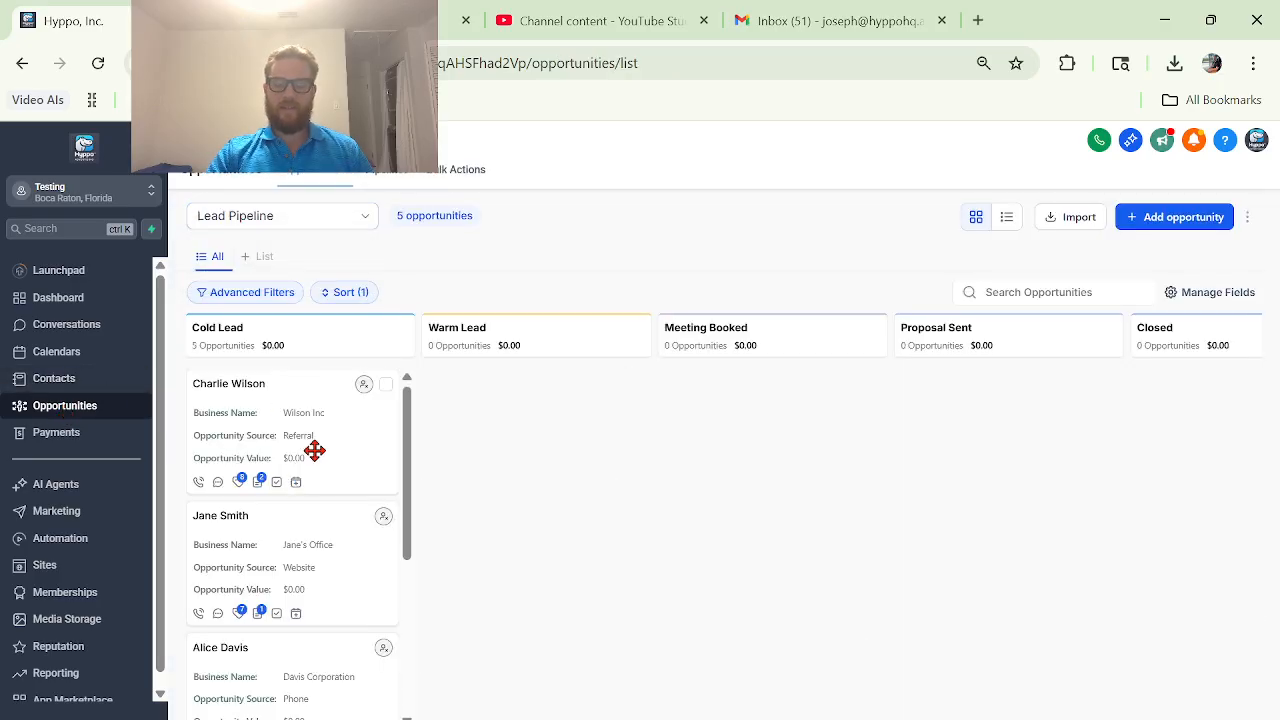
{"action": "scroll", "coordinate": [315, 451], "scroll_direction": "down", "scroll_amount": 1}
{"action": "scroll", "coordinate": [315, 451], "scroll_direction": "down", "scroll_amount": 3}
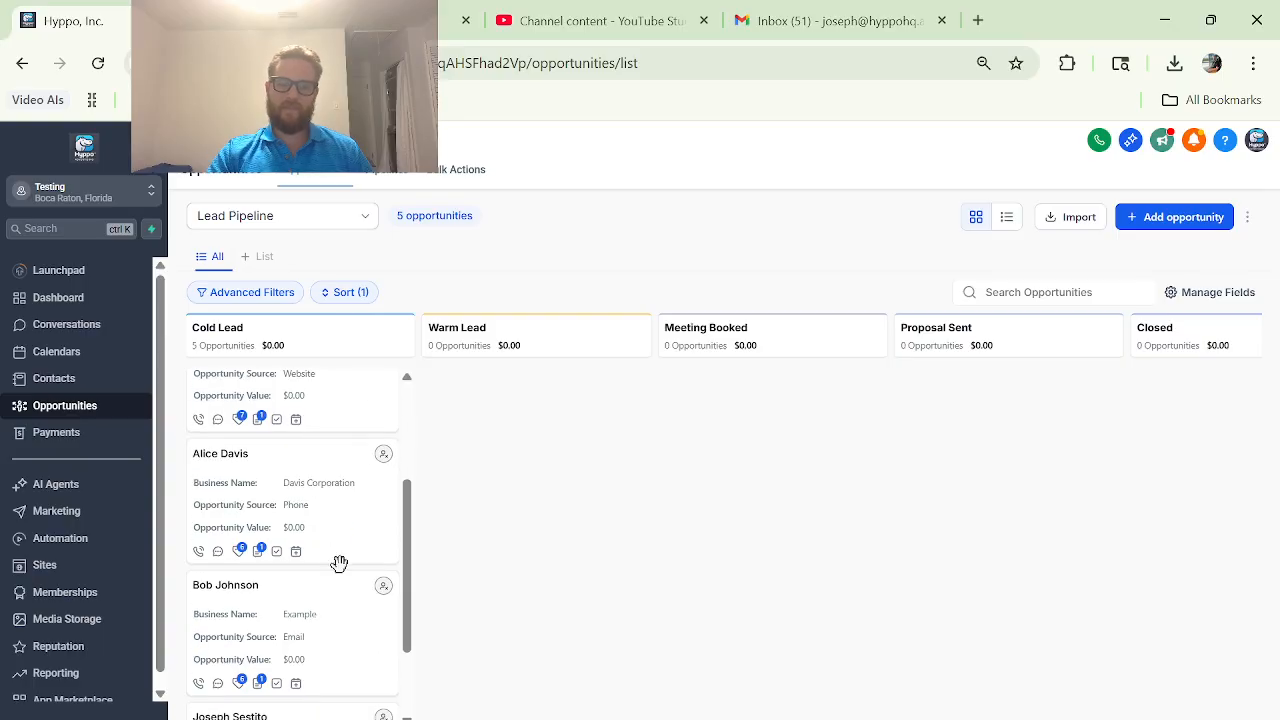
{"action": "scroll", "coordinate": [340, 565], "scroll_direction": "down", "scroll_amount": 2}
{"action": "left_click", "coordinate": [105, 540]}
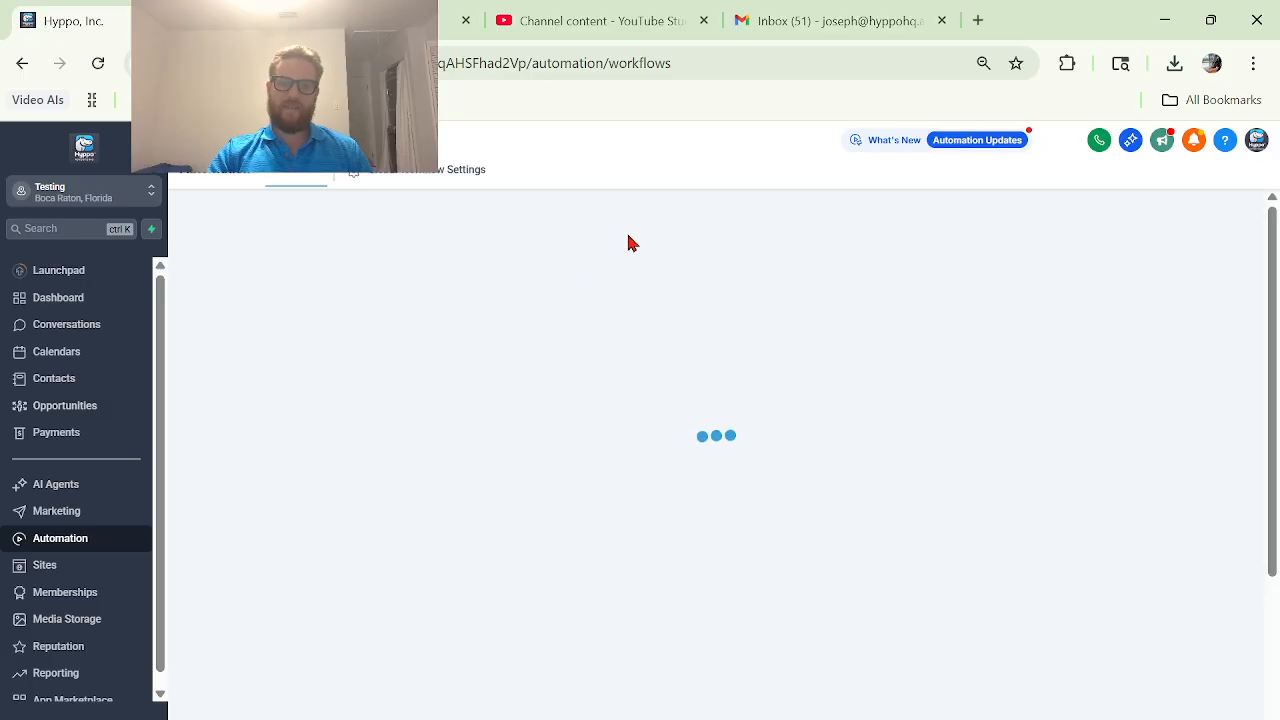
{"action": "left_click", "coordinate": [64, 405]}
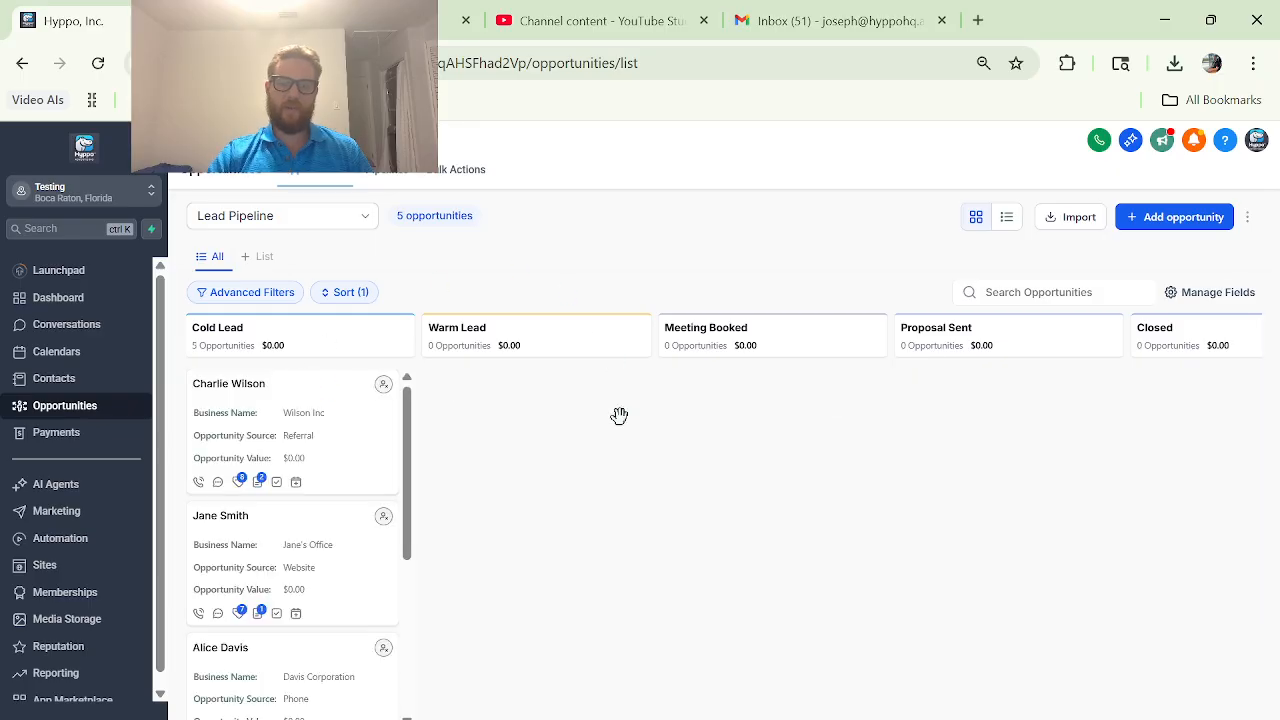
- Open the Contact -> Opportunity workflow and review its trigger and opportunity action
{"action": "left_click", "coordinate": [84, 543]}
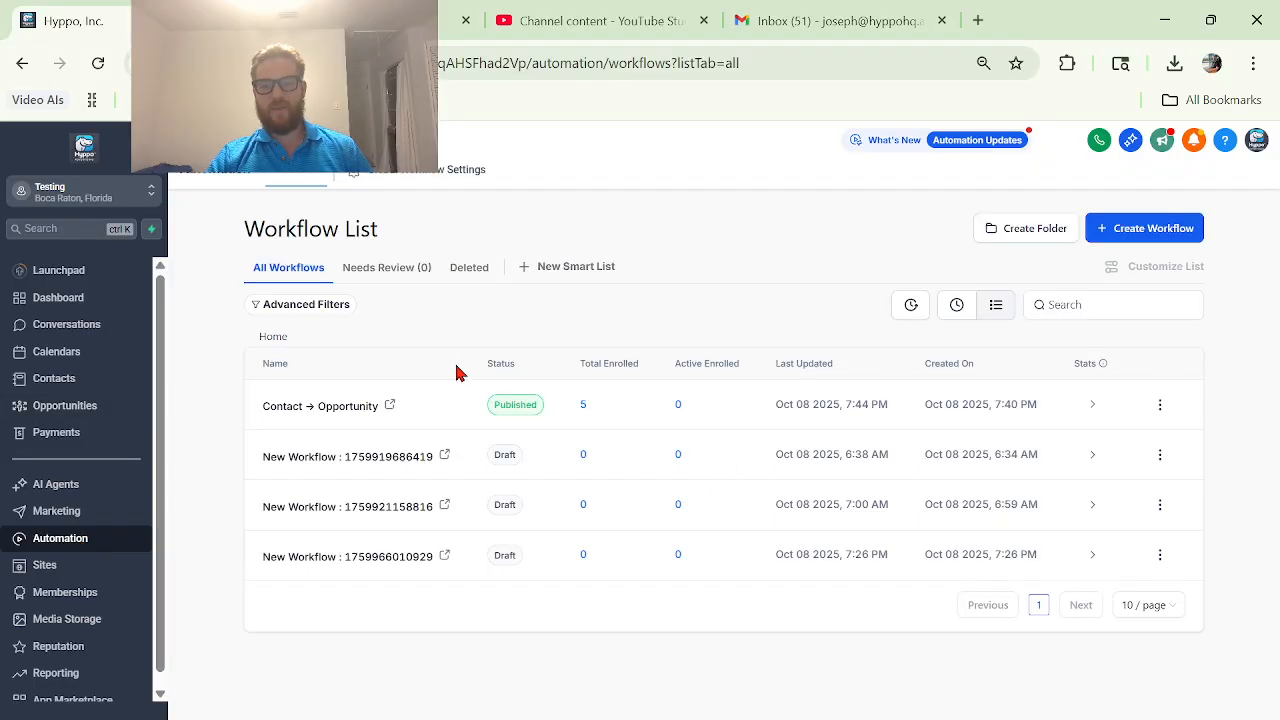
{"action": "left_click", "coordinate": [349, 410]}
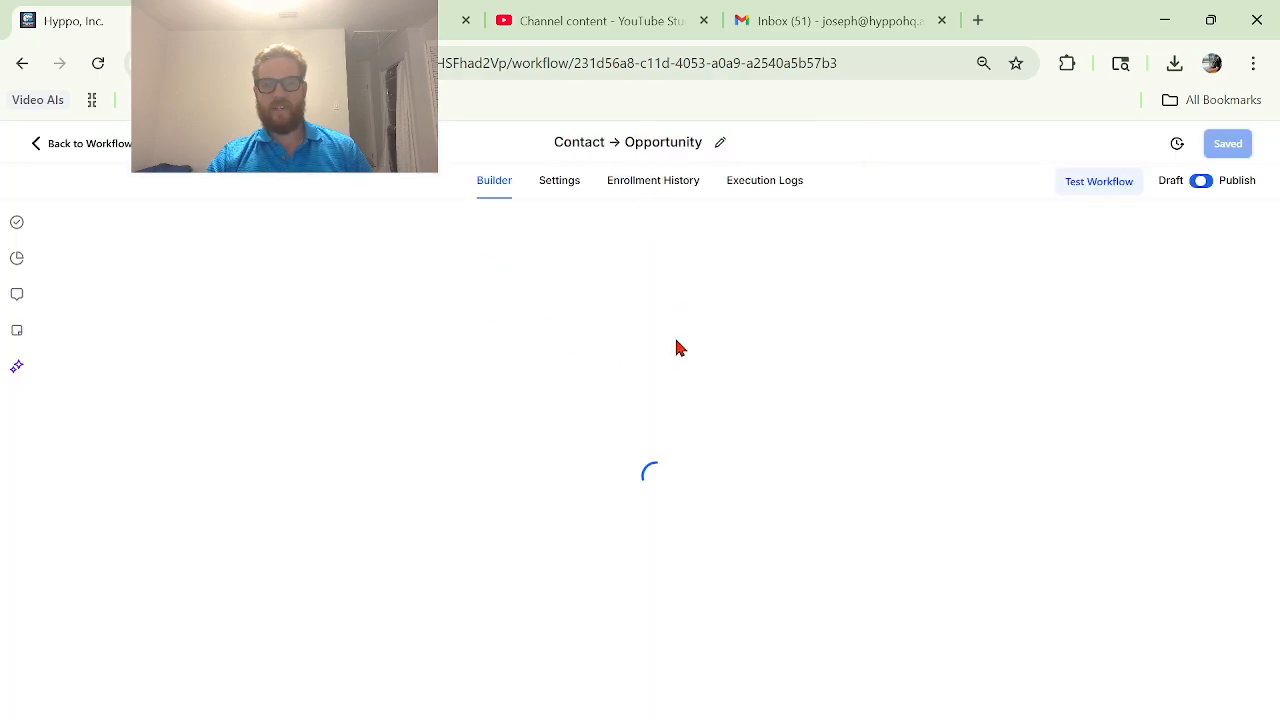
{"action": "scroll", "coordinate": [566, 326], "scroll_direction": "up", "scroll_amount": 1}
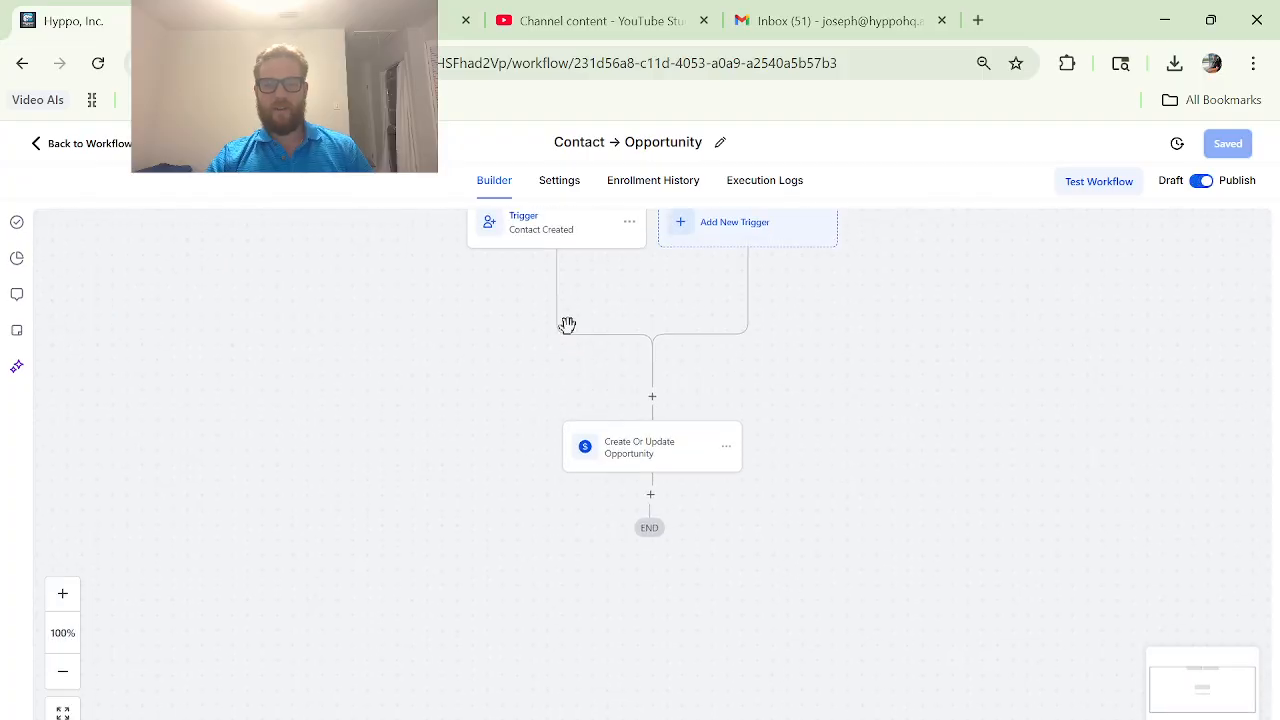
- Add a filter to the Contact Created trigger so Has Tag equals admin, and save the trigger and workflow
{"action": "left_click", "coordinate": [540, 234]}
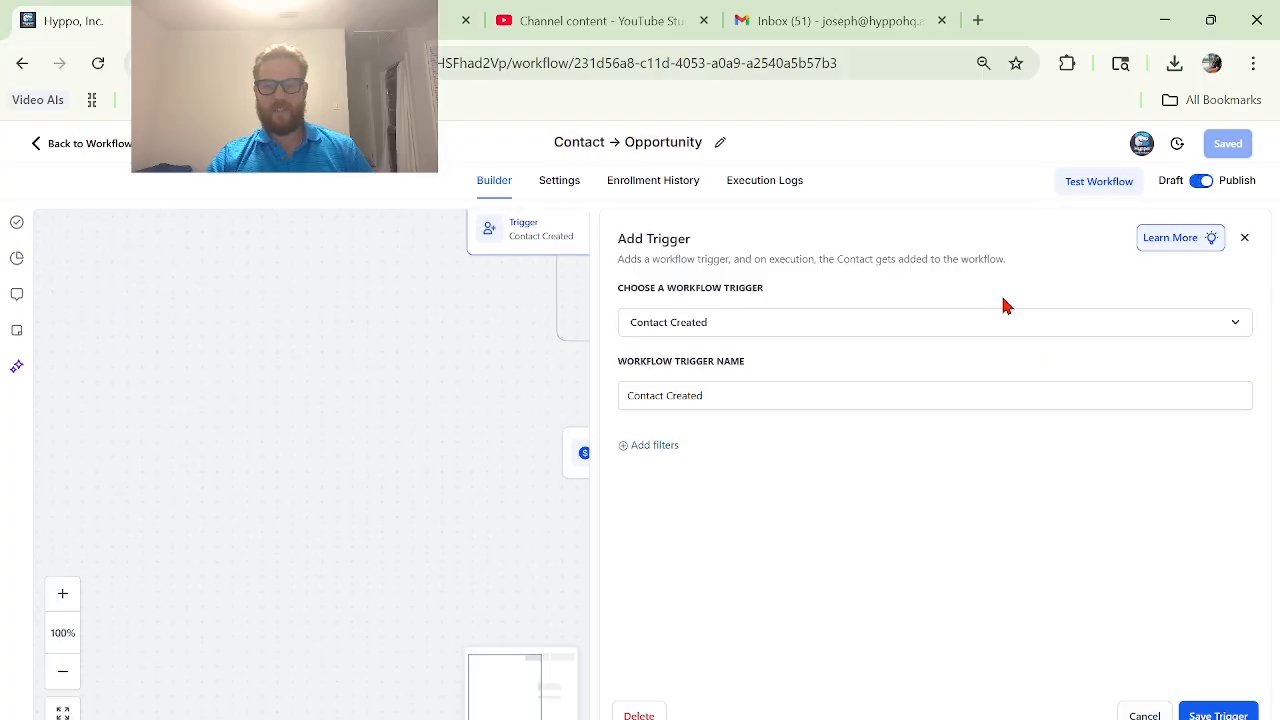
{"action": "left_click", "coordinate": [653, 448]}
{"action": "left_click", "coordinate": [793, 470]}
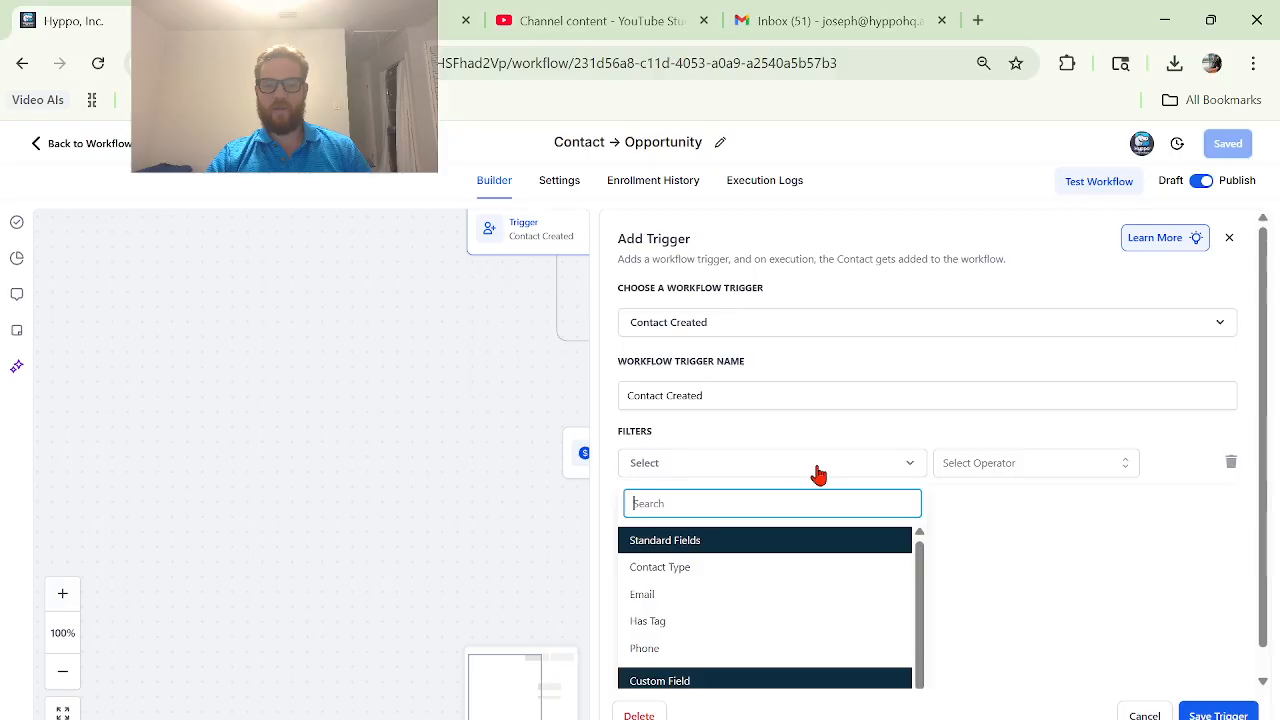
{"action": "left_click", "coordinate": [768, 622]}
{"action": "left_click", "coordinate": [1010, 462]}
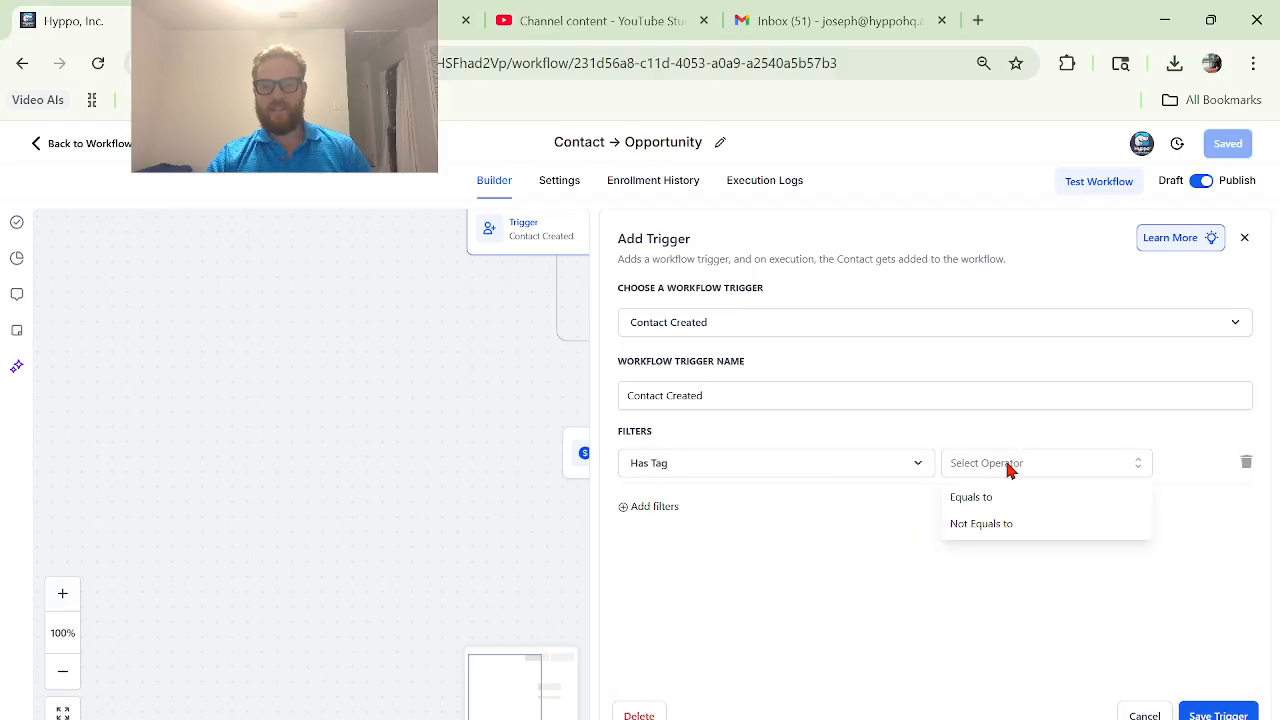
{"action": "left_click", "coordinate": [997, 496]}
{"action": "left_click", "coordinate": [1035, 462]}
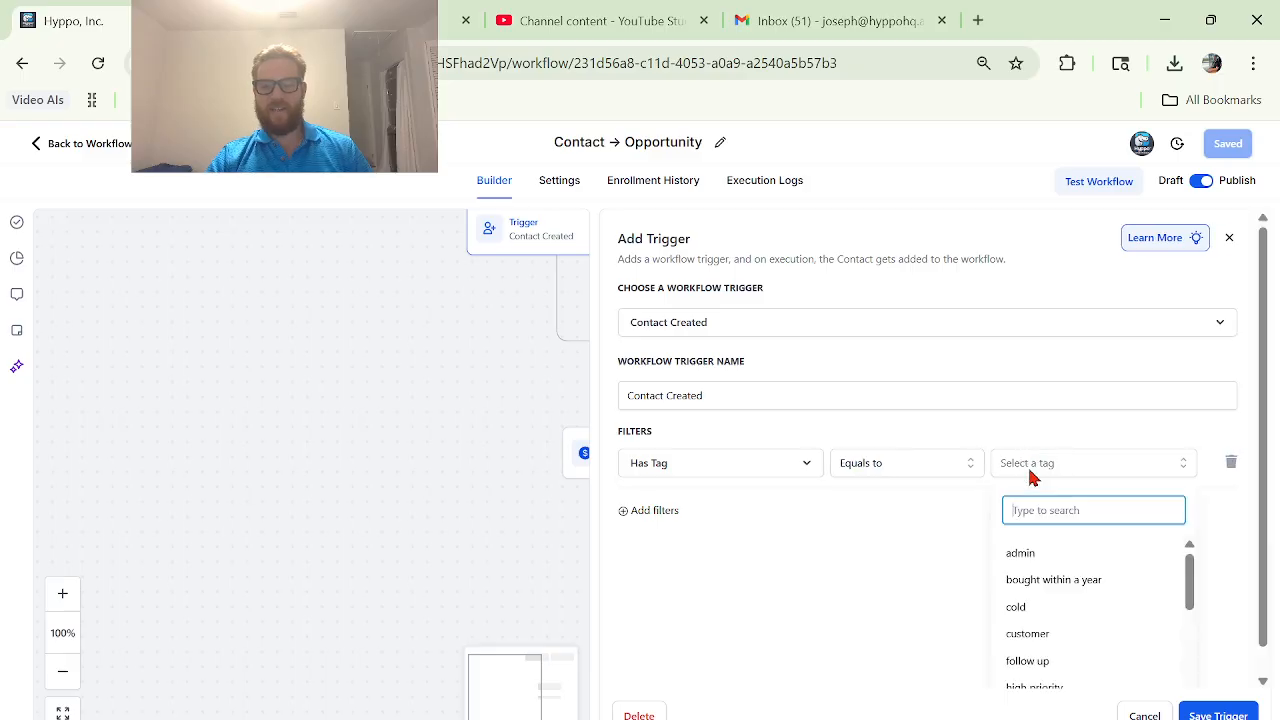
{"action": "left_click", "coordinate": [1030, 556]}
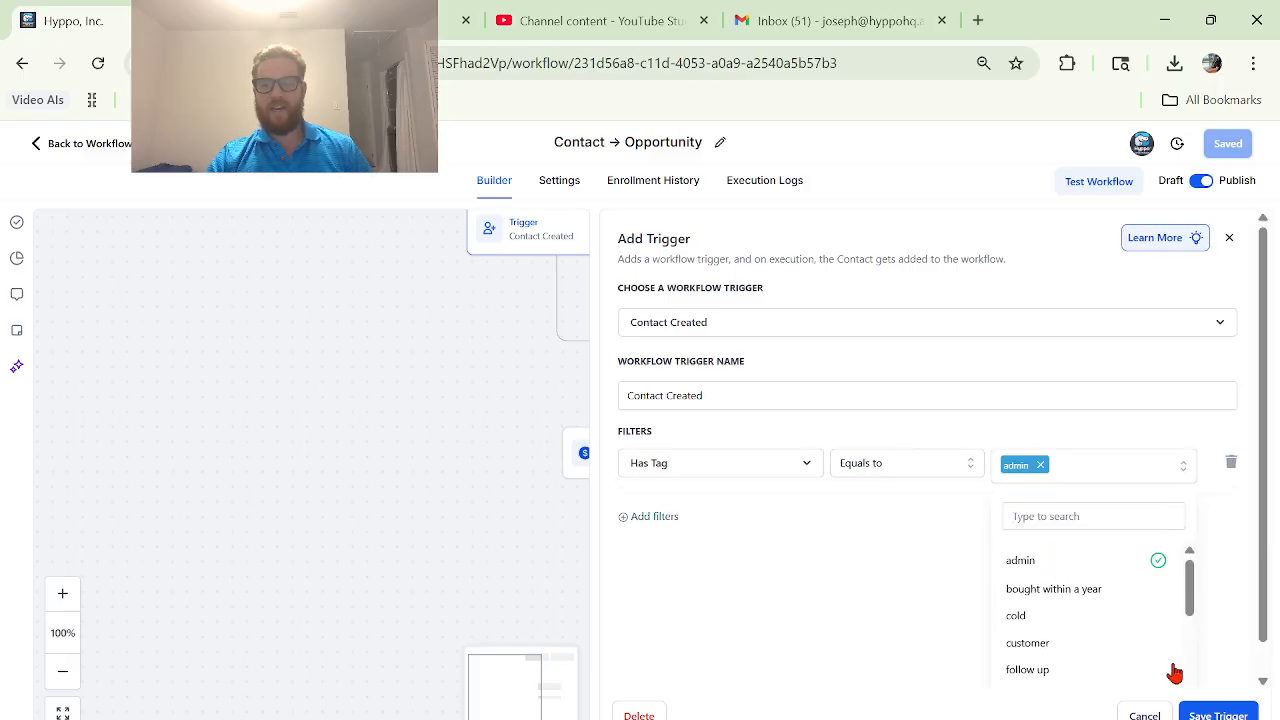
{"action": "left_click", "coordinate": [1213, 713]}
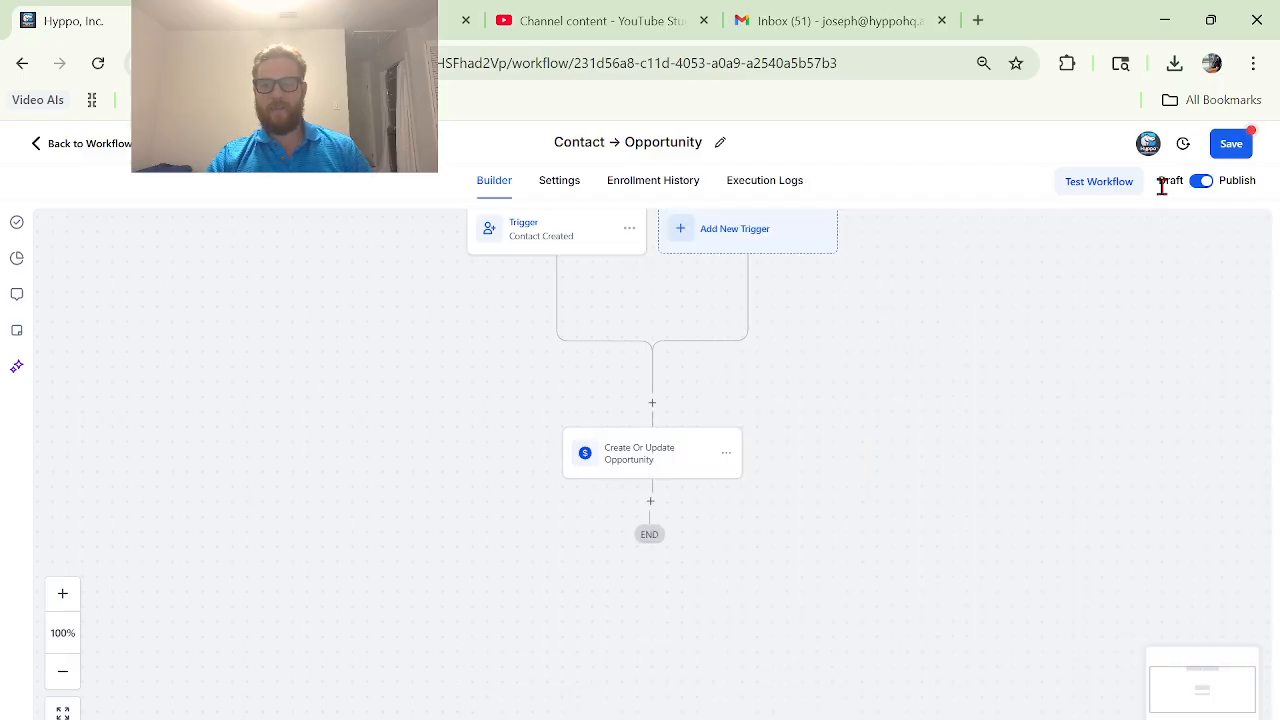
{"action": "left_click", "coordinate": [1238, 160]}
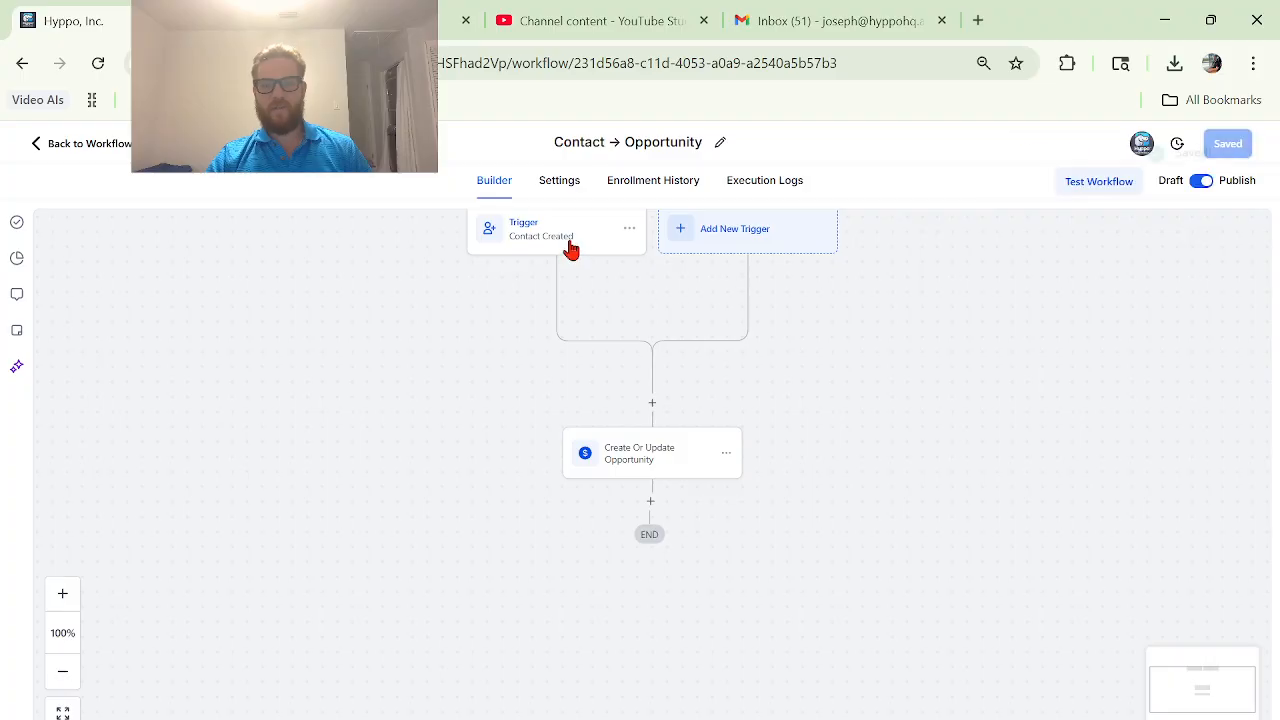
- Add a Contact Tag trigger filtered to Tag Added admin, and save the trigger and workflow
{"action": "left_click", "coordinate": [740, 250]}
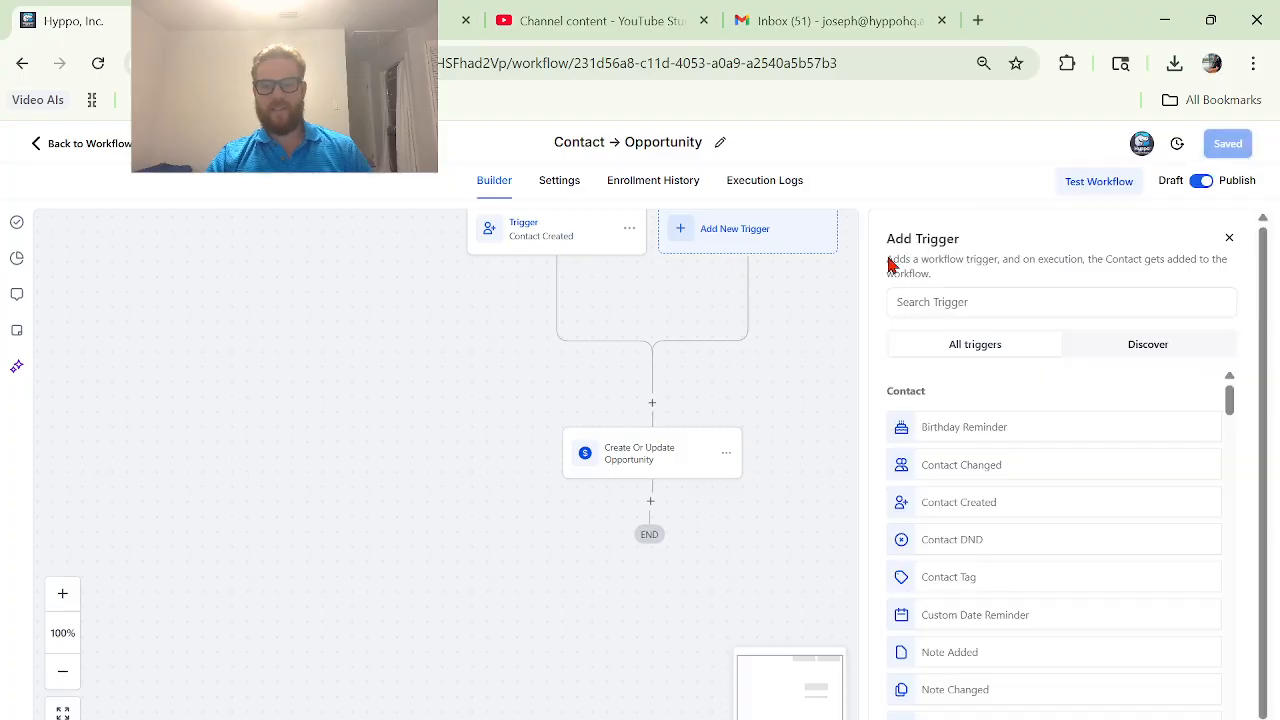
{"action": "left_click", "coordinate": [968, 580]}
{"action": "left_click", "coordinate": [974, 392]}
{"action": "left_click", "coordinate": [652, 449]}
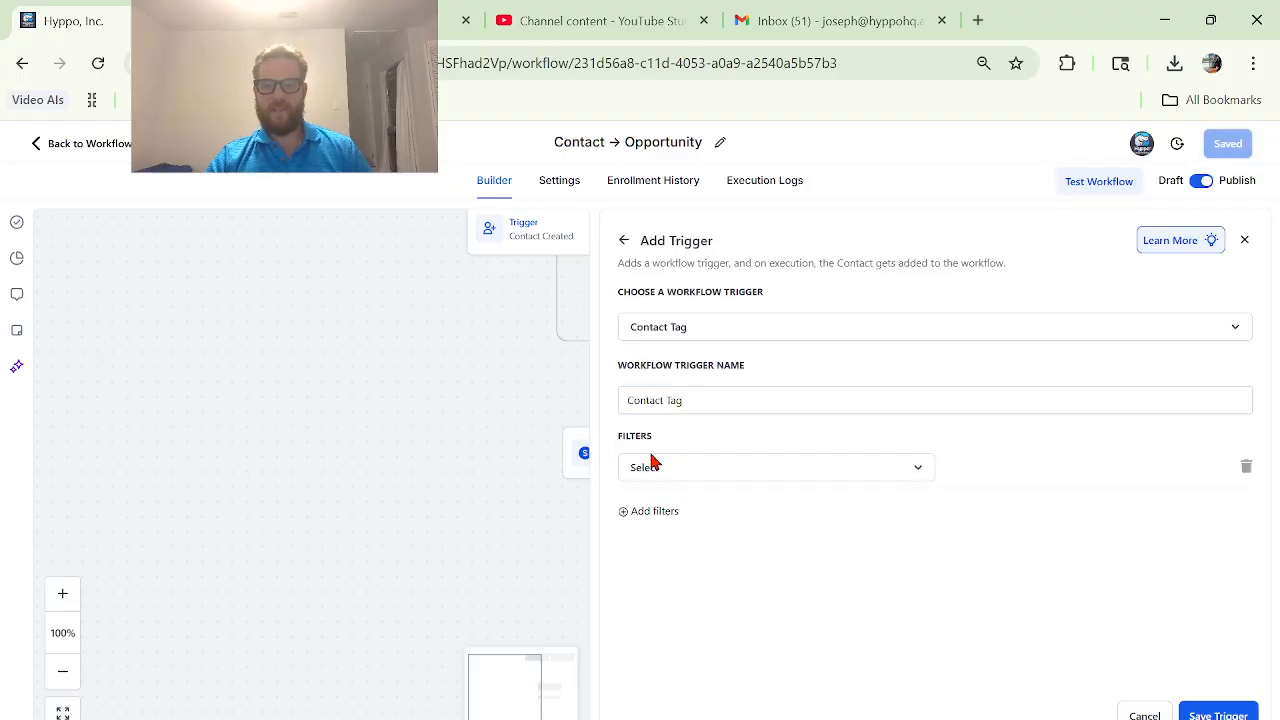
{"action": "left_click", "coordinate": [706, 477]}
{"action": "left_click", "coordinate": [766, 571]}
{"action": "left_click", "coordinate": [1064, 467]}
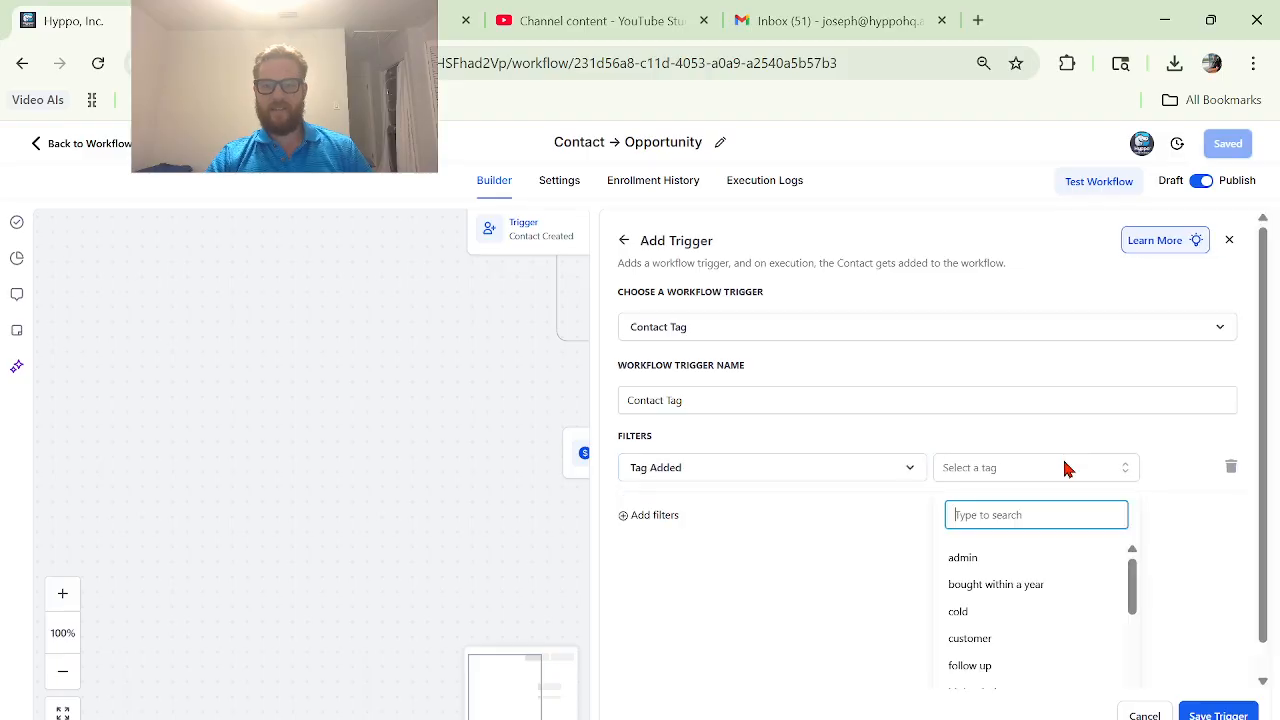
{"action": "left_click", "coordinate": [1000, 556]}
{"action": "left_click", "coordinate": [1220, 712]}
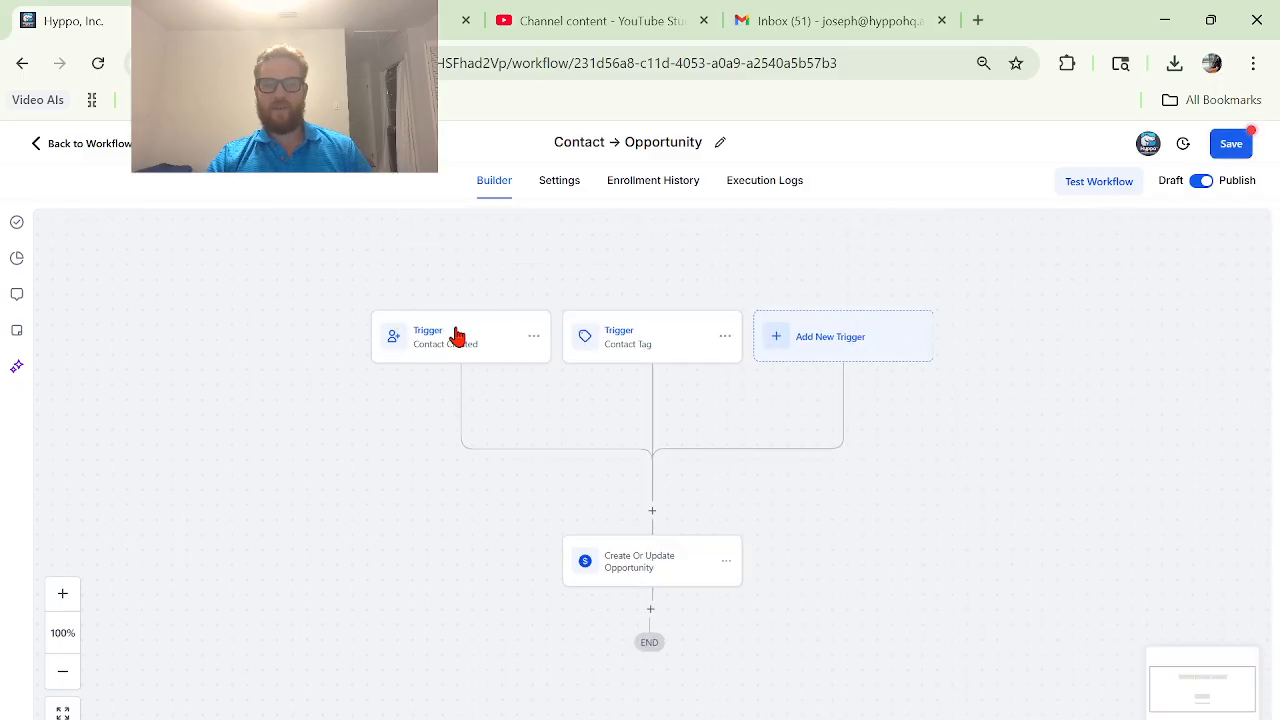
{"action": "left_click", "coordinate": [634, 340]}
{"action": "left_click", "coordinate": [1222, 713]}
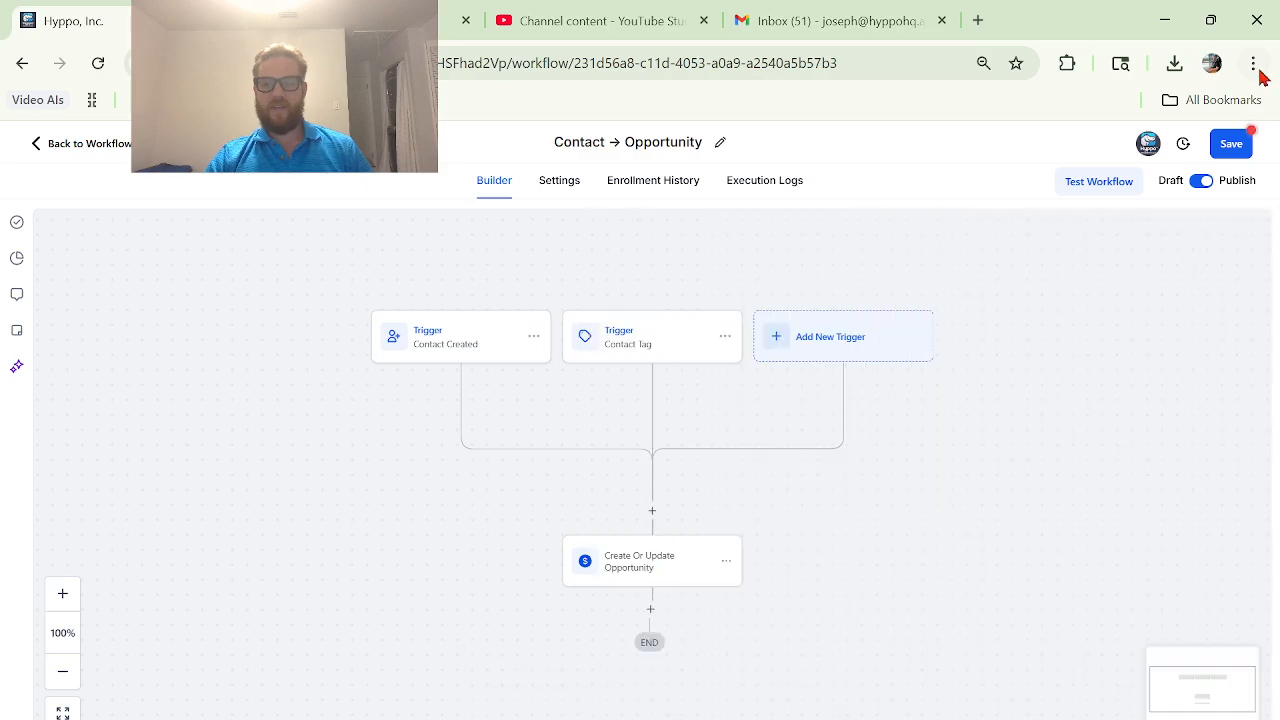
{"action": "left_click", "coordinate": [1231, 143]}
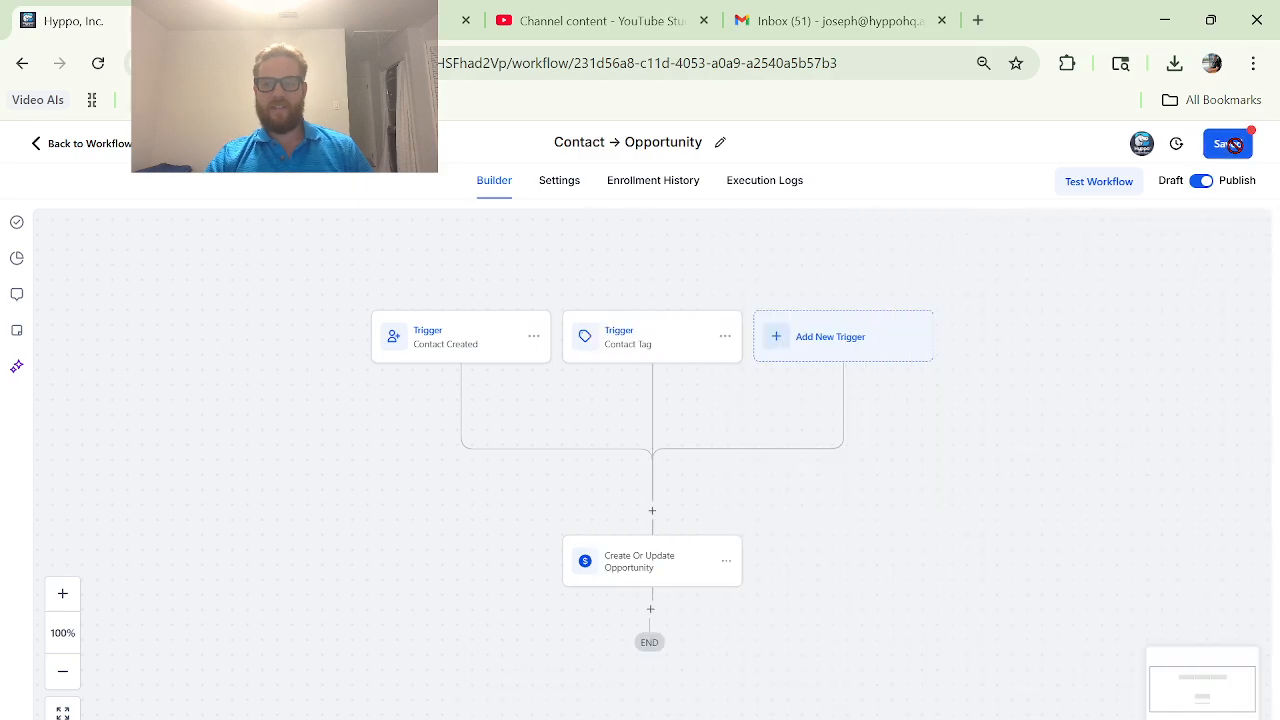
- Leave the workflow builder and open the Opportunities page
{"action": "left_click", "coordinate": [42, 143]}
{"action": "left_click", "coordinate": [93, 410]}
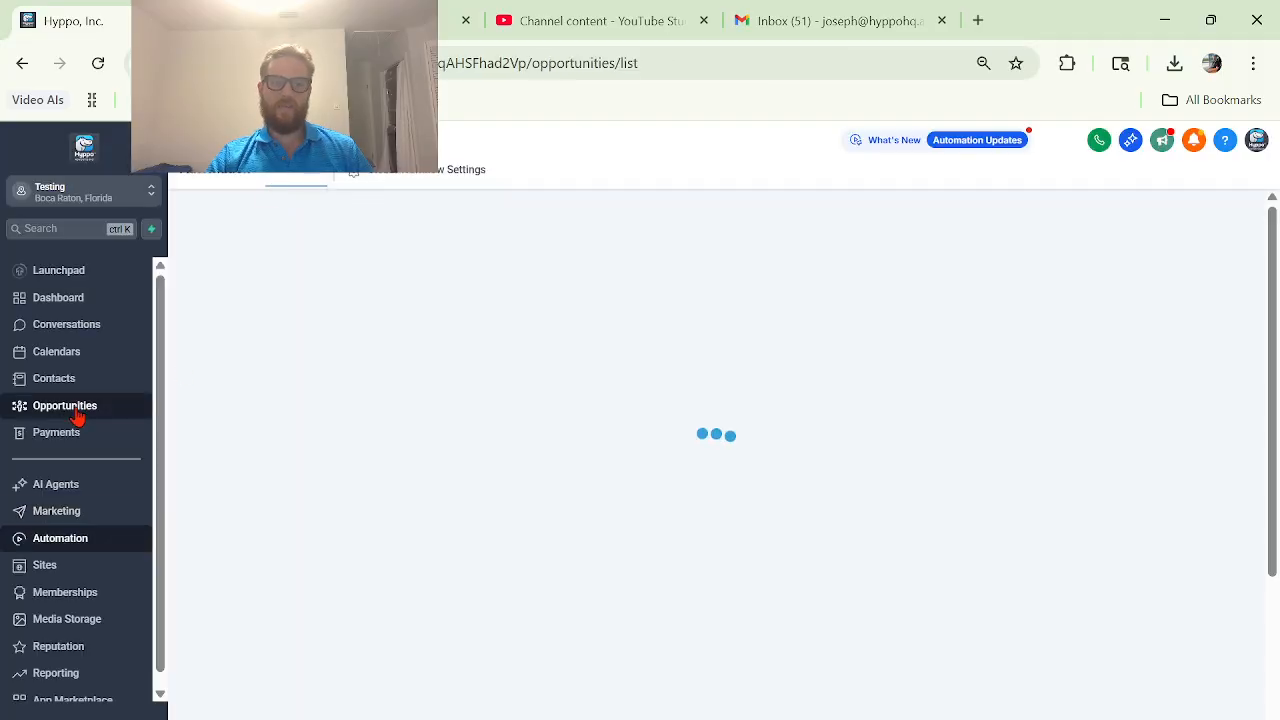